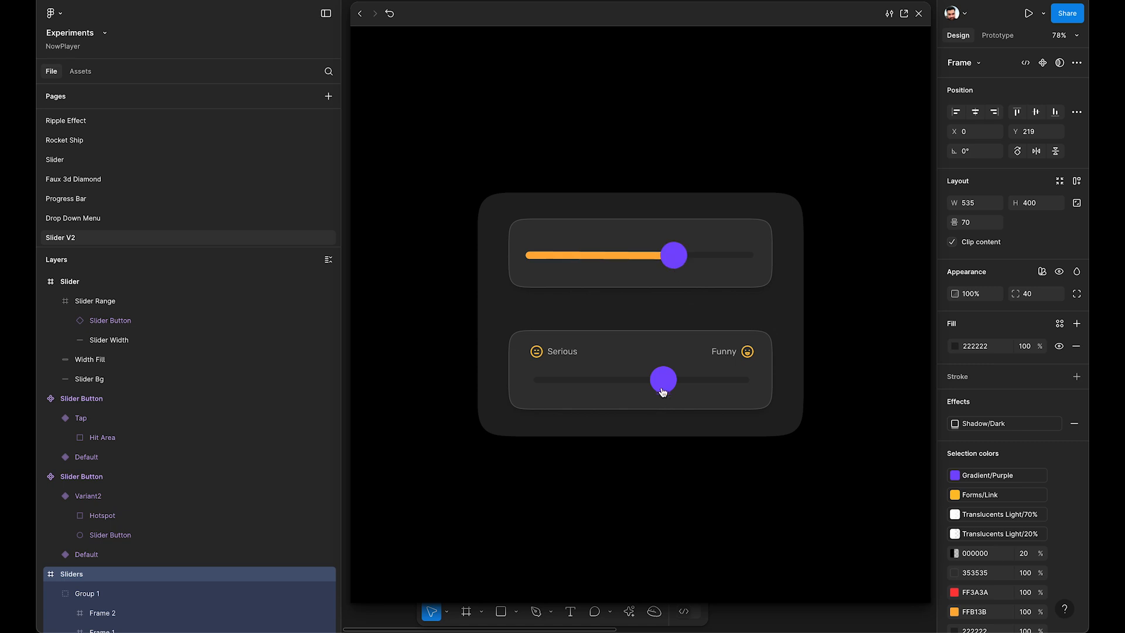
Test both sliders in the prototype preview by moving each purple handle toward the start of its track
{"action": "left_click_drag", "start_coordinate": [662, 382], "coordinate": [584, 384]}
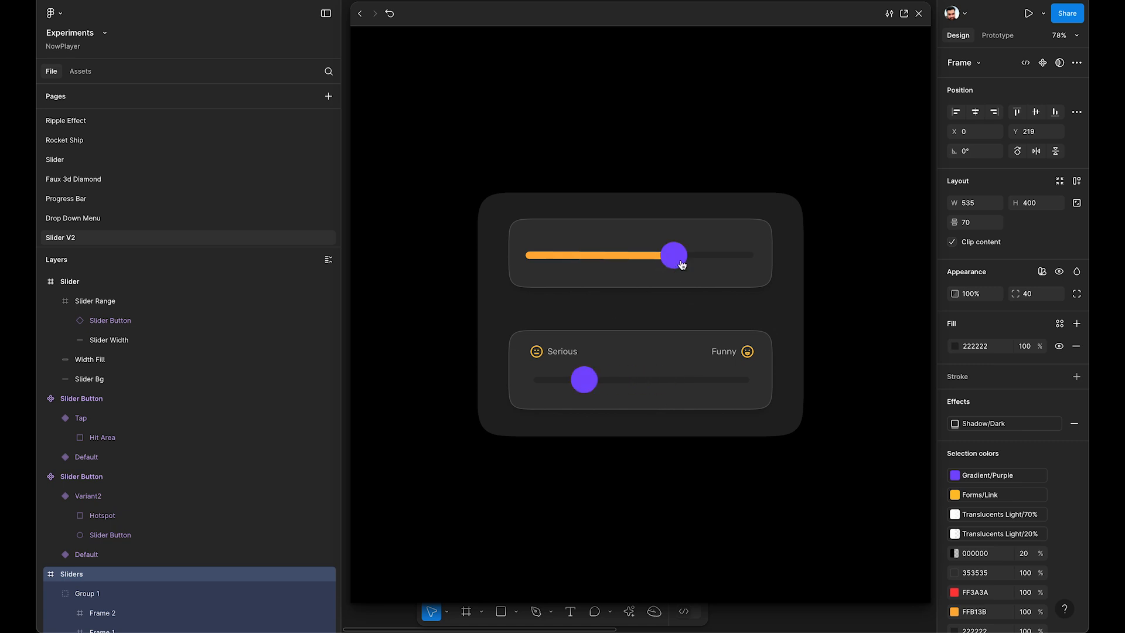
{"action": "left_click_drag", "start_coordinate": [671, 261], "coordinate": [576, 258]}
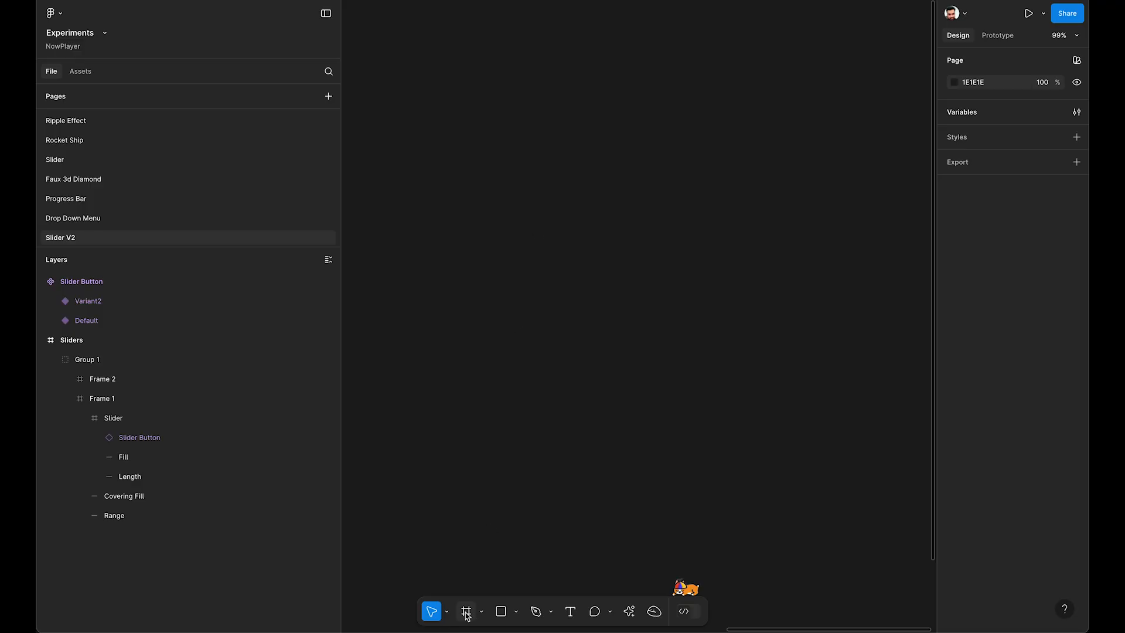
Draw a 40 × 40 frame on the empty canvas and rename it Slider Button
{"action": "left_click", "coordinate": [466, 612]}
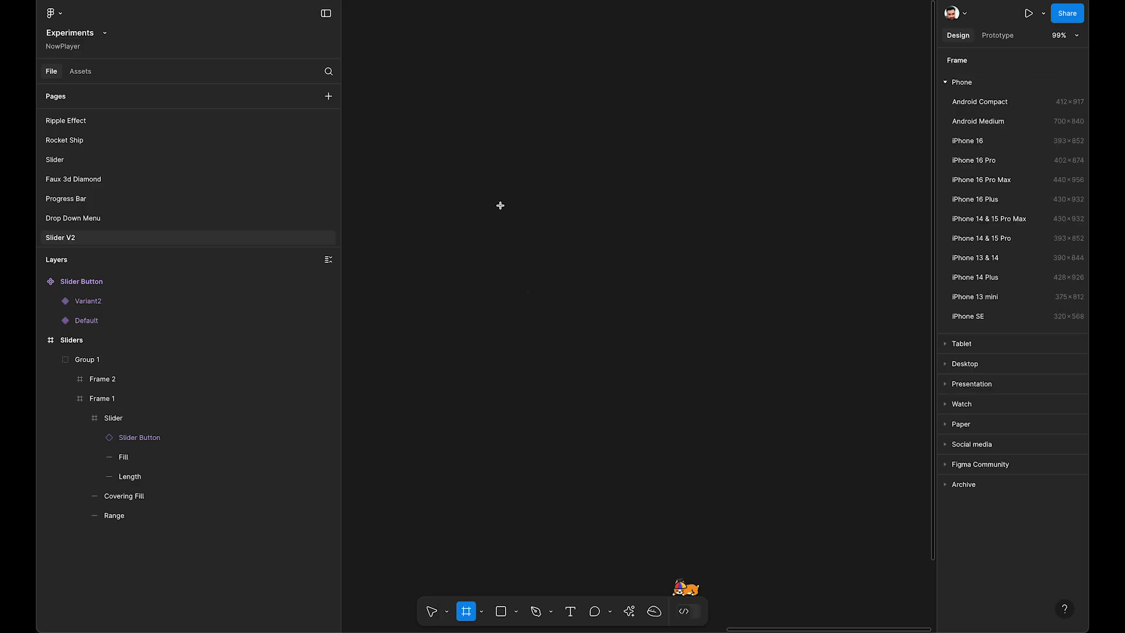
{"action": "left_click_drag", "start_coordinate": [500, 205], "coordinate": [524, 230]}
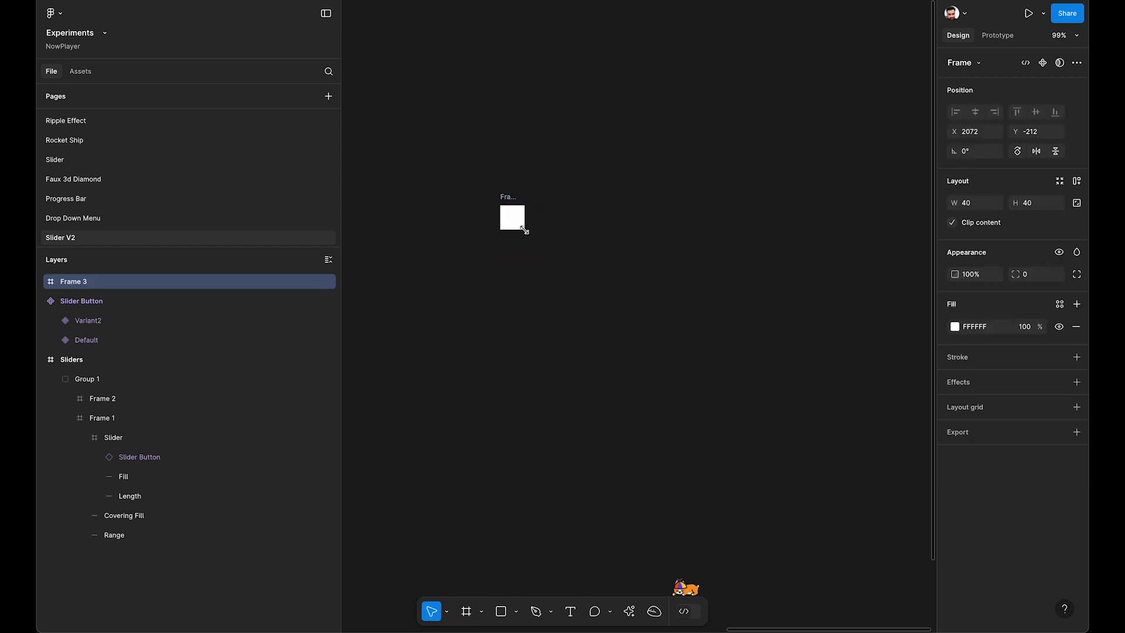
{"action": "scroll", "coordinate": [525, 230], "scroll_direction": "up", "scroll_amount": 5}
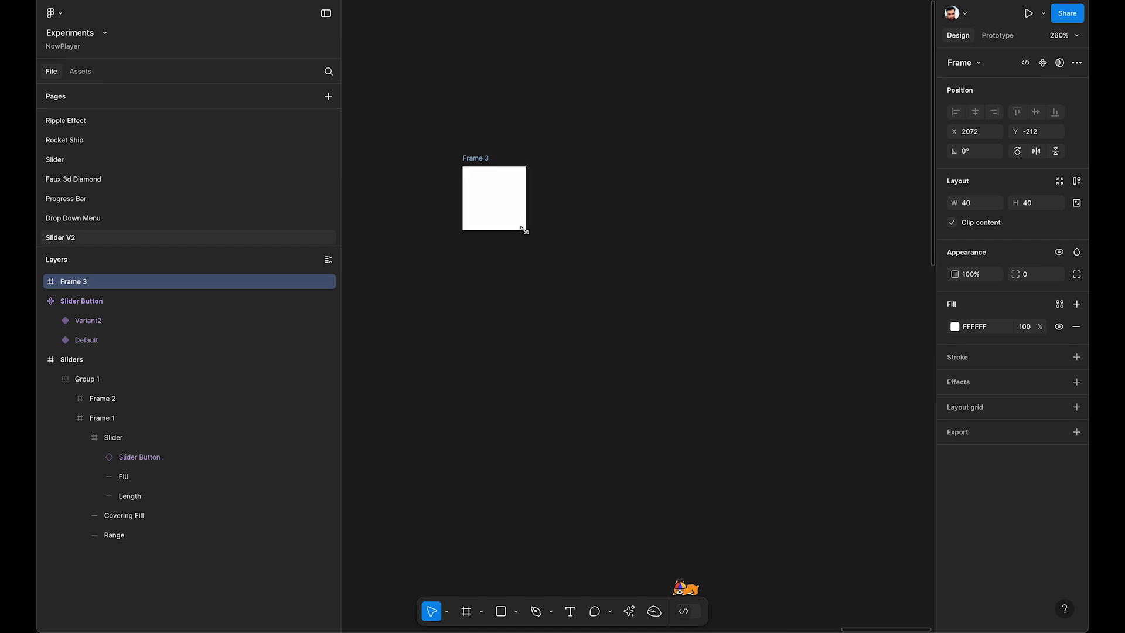
{"action": "double_click", "coordinate": [471, 158]}
{"action": "type", "text": "Sli"}
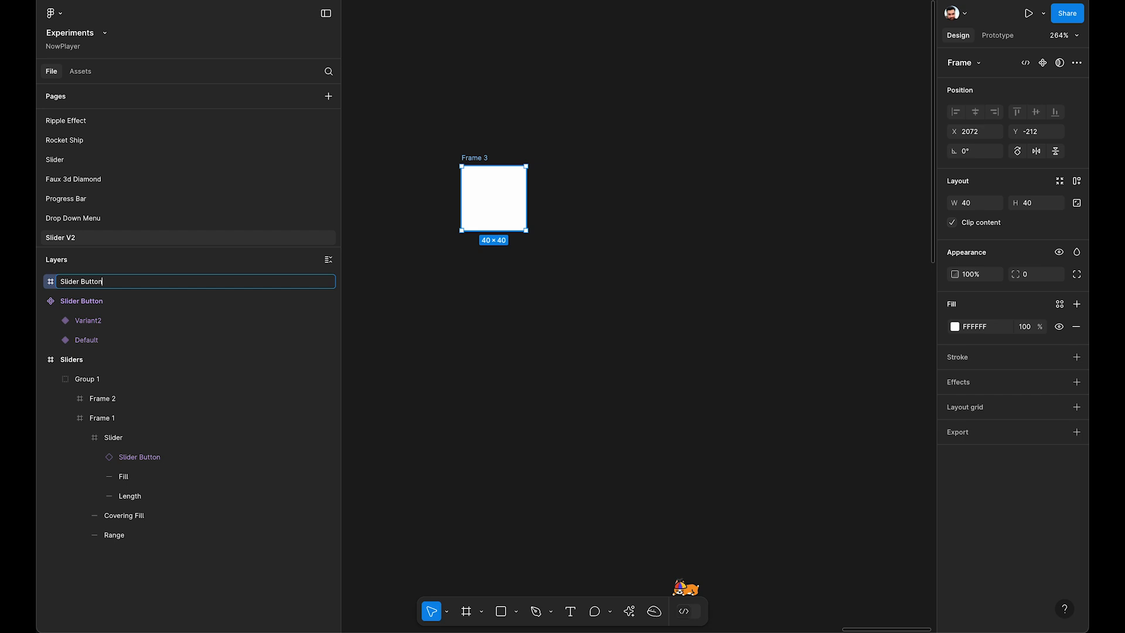
{"action": "type", "text": "der Button"}
{"action": "key", "text": "Return"}
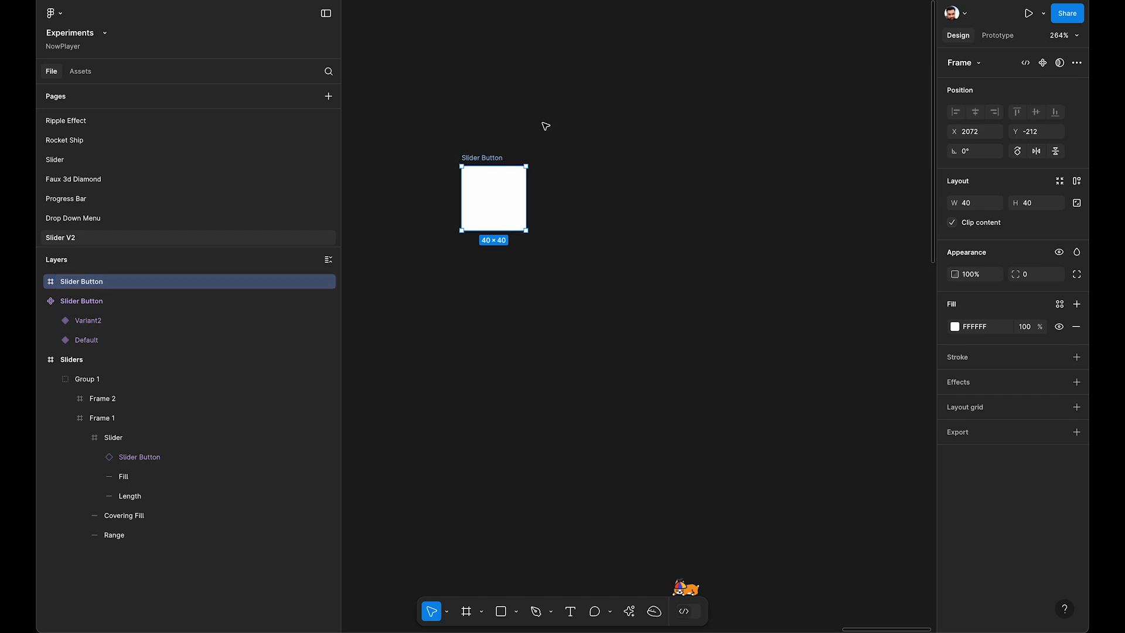
Give the Slider Button frame a corner radius of 40 and the purple fill B14CFF
{"action": "left_click", "coordinate": [1023, 274]}
{"action": "type", "text": "40"}
{"action": "key", "text": "Return"}
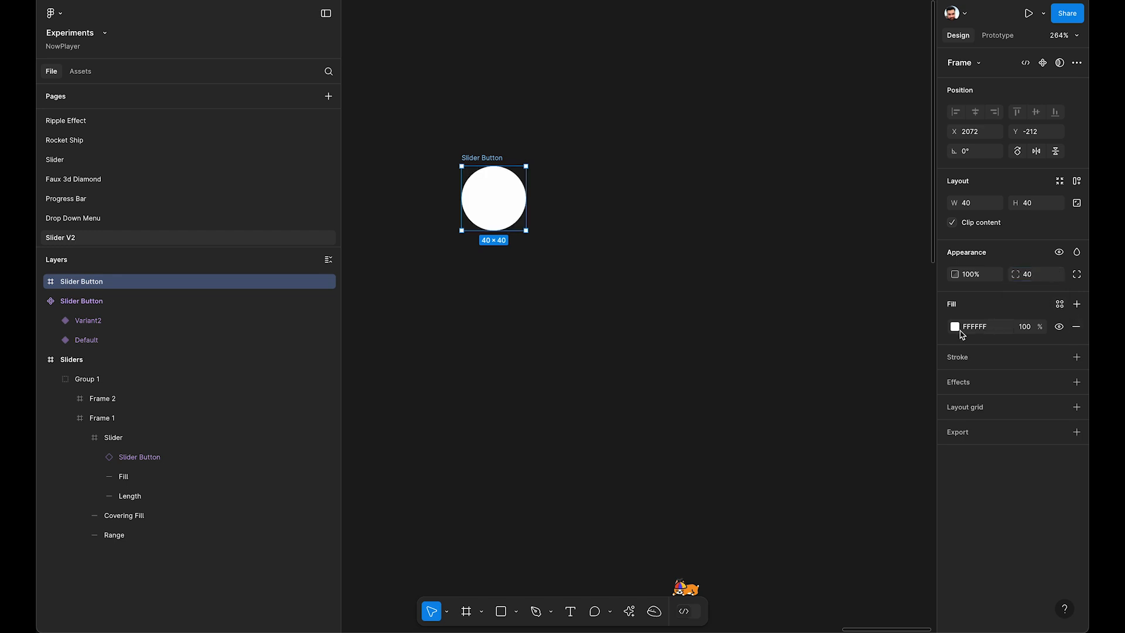
{"action": "left_click", "coordinate": [954, 330]}
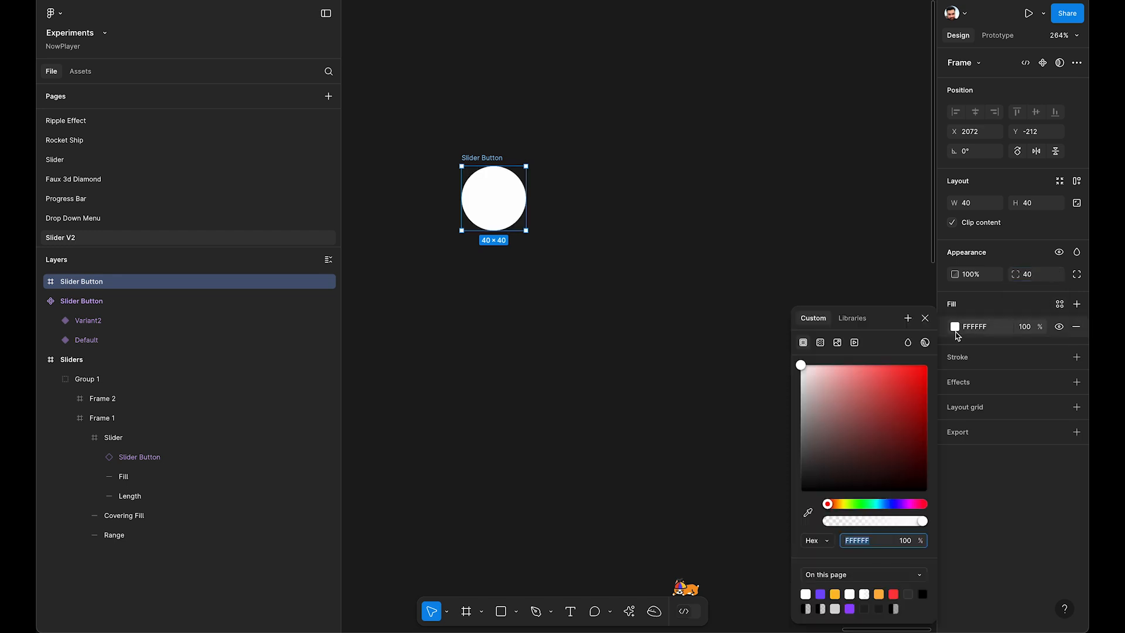
{"action": "left_click", "coordinate": [900, 504]}
{"action": "left_click", "coordinate": [890, 365]}
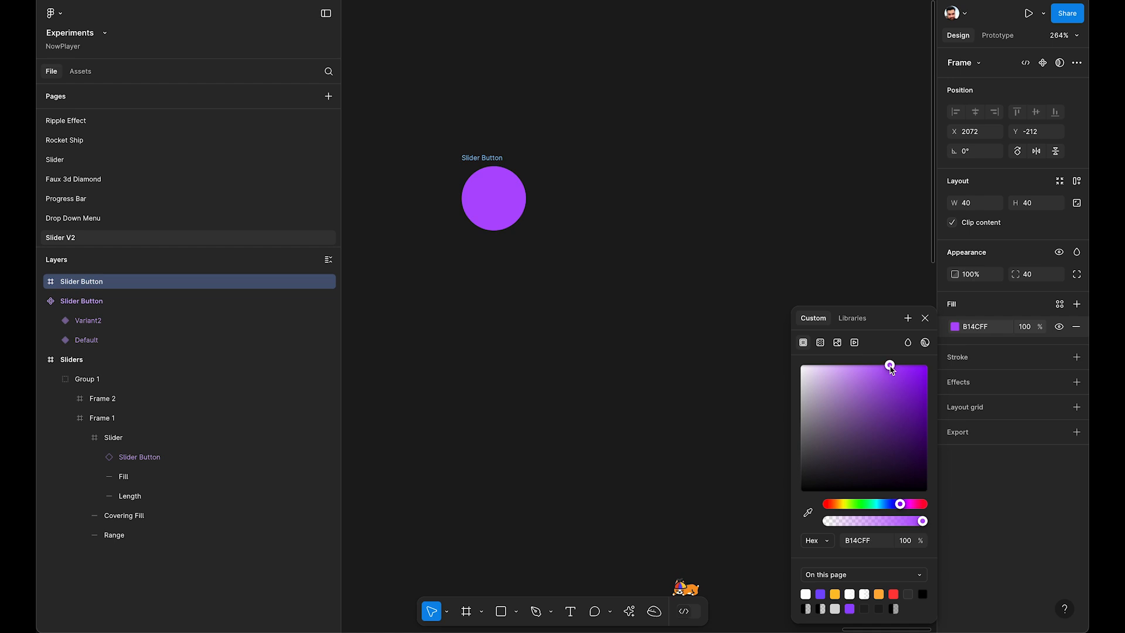
{"action": "left_click", "coordinate": [627, 270]}
Convert the Slider Button frame into a component and add a second variant to it
{"action": "left_click", "coordinate": [492, 160]}
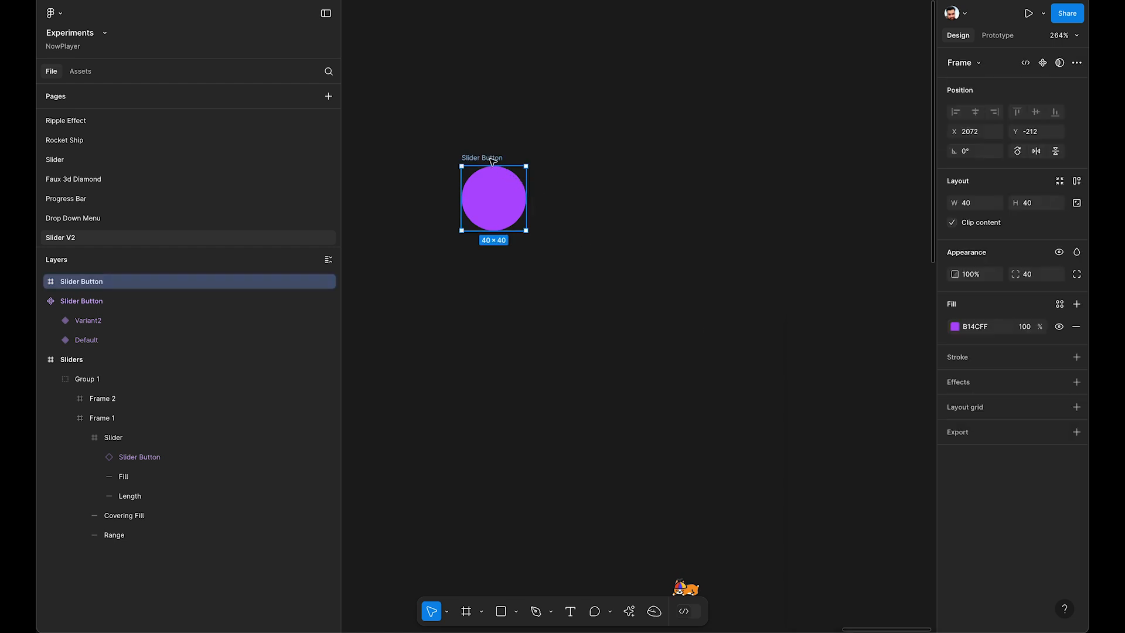
{"action": "left_click", "coordinate": [1043, 66]}
{"action": "left_click", "coordinate": [1060, 63]}
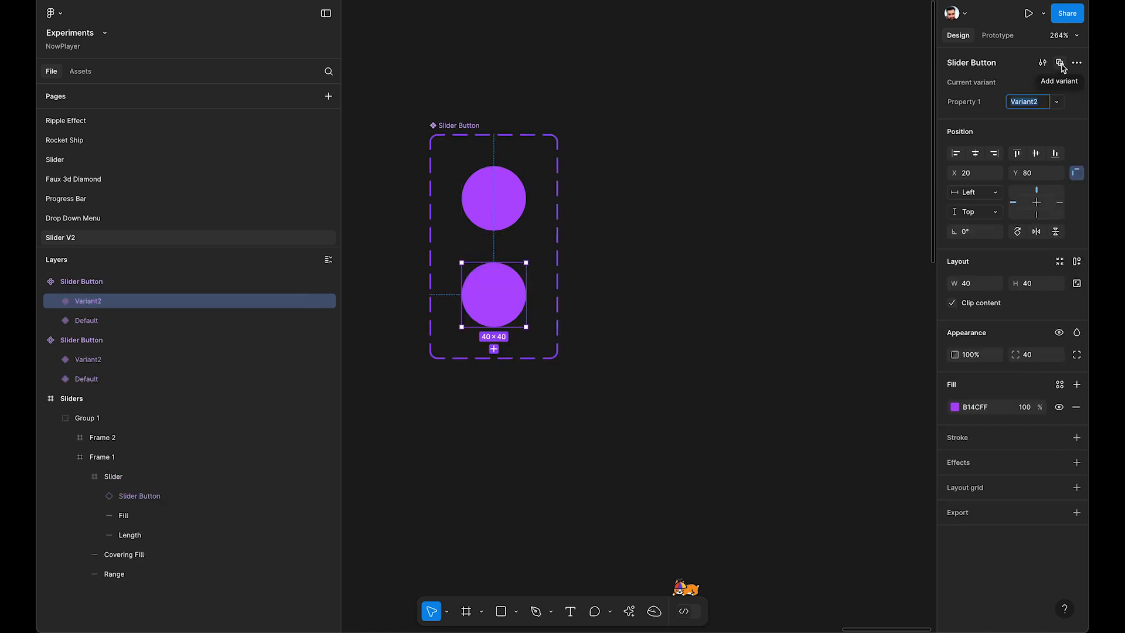
Name the new variant Tap and rename the component's variant property to State
{"action": "left_click", "coordinate": [1026, 102]}
{"action": "type", "text": "Tap"}
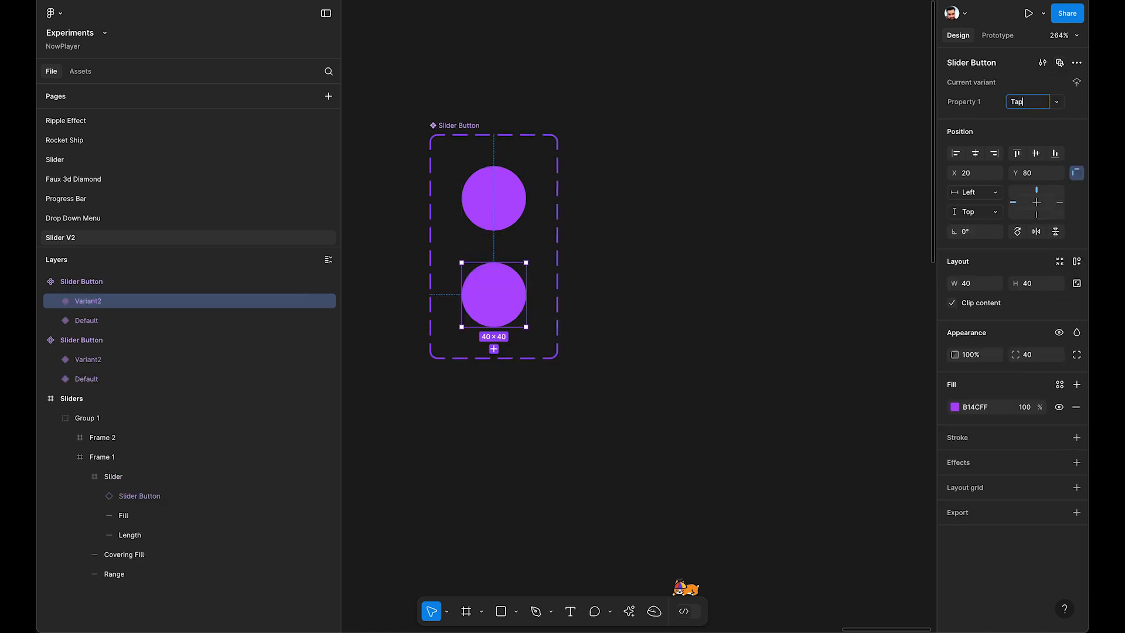
{"action": "key", "text": "Return"}
{"action": "double_click", "coordinate": [977, 102]}
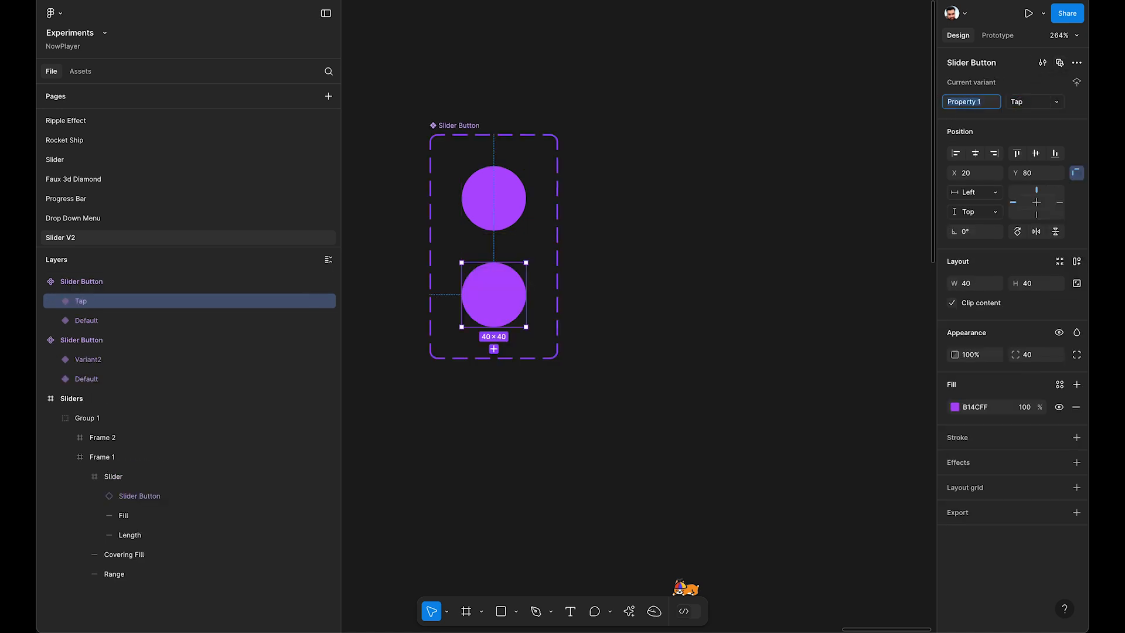
{"action": "type", "text": "State"}
{"action": "key", "text": "Return"}
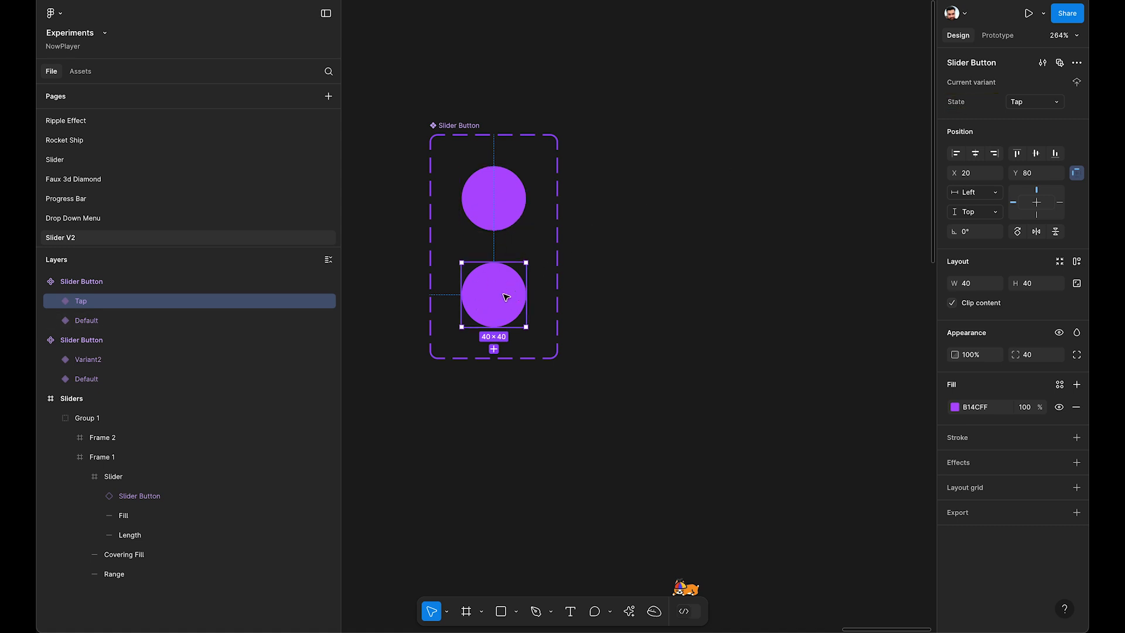
Add a stroke to the Tap variant with the Status/Warning library color and a weight of 3
{"action": "left_click", "coordinate": [1060, 438]}
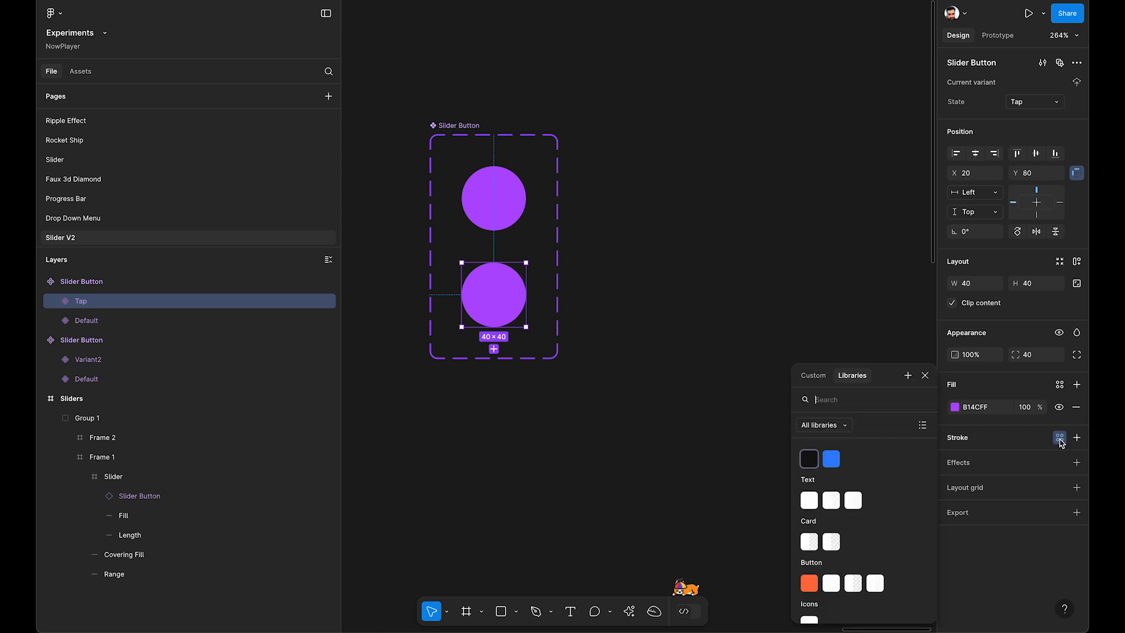
{"action": "scroll", "coordinate": [867, 527], "scroll_direction": "down", "scroll_amount": 8}
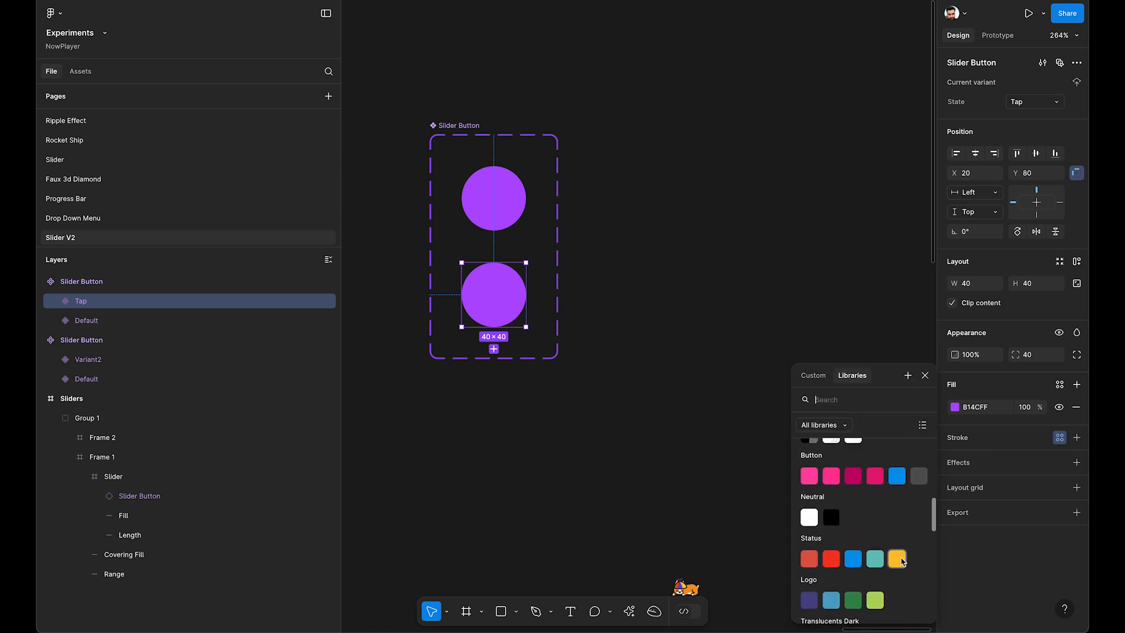
{"action": "left_click", "coordinate": [897, 559]}
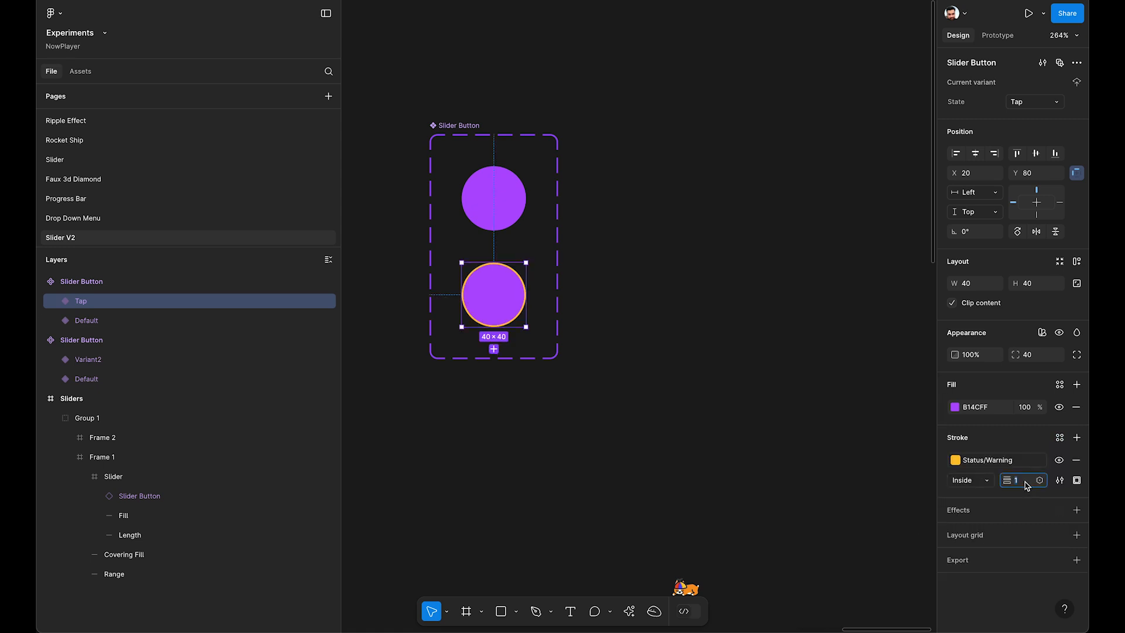
{"action": "type", "text": "3"}
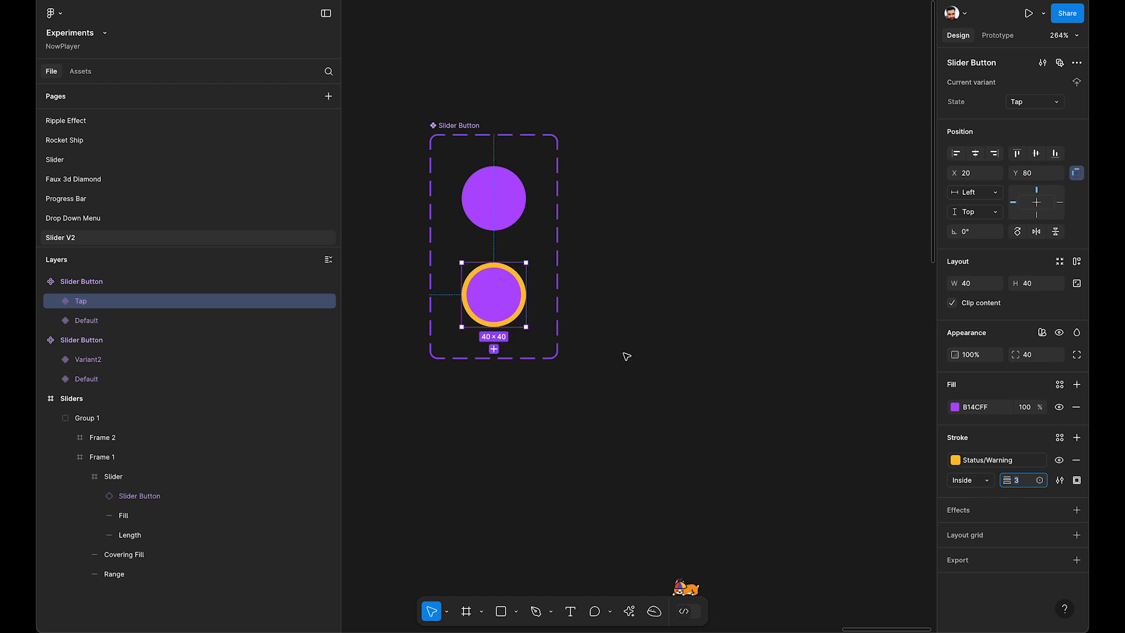
{"action": "left_click", "coordinate": [610, 302]}
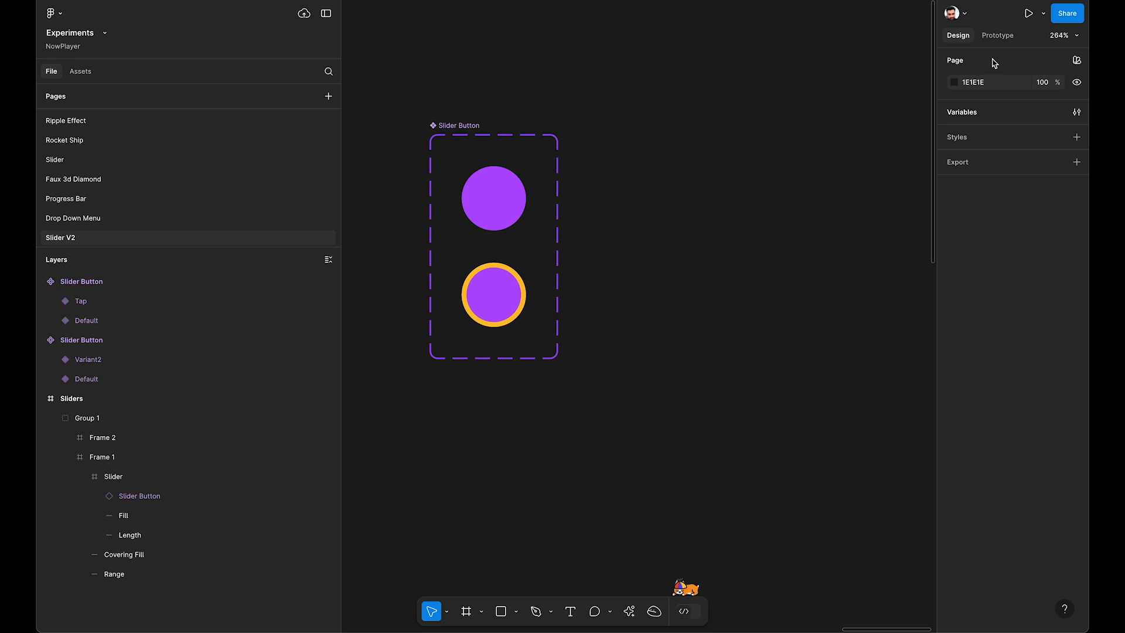
Add a prototype interaction that changes the Default variant to Tap, triggered on Mouse down
{"action": "left_click", "coordinate": [991, 36]}
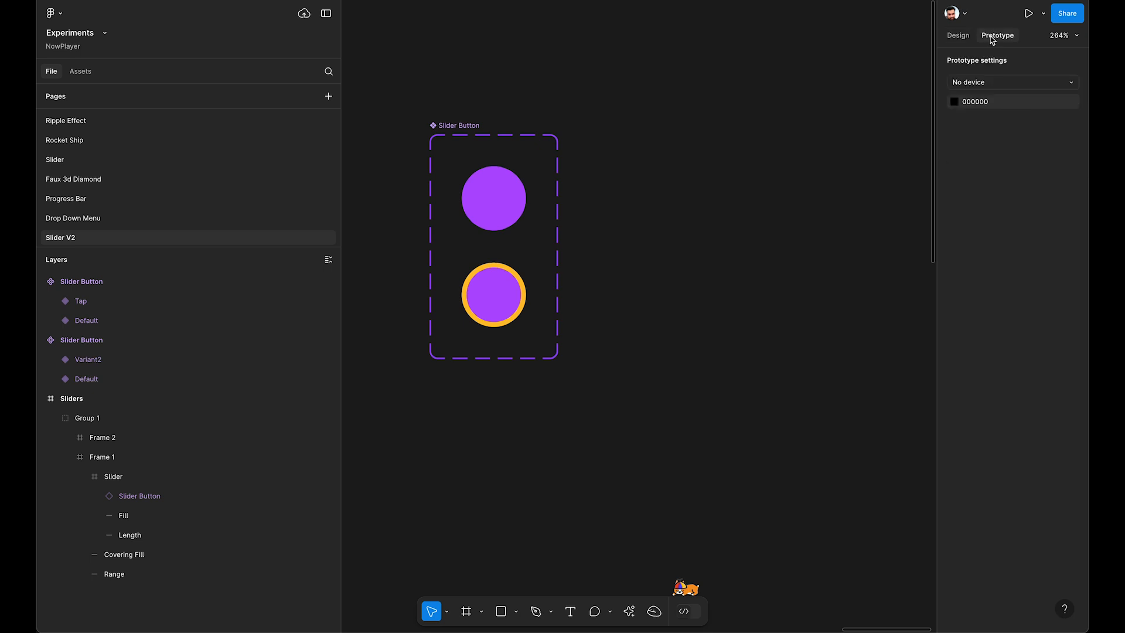
{"action": "left_click", "coordinate": [495, 218]}
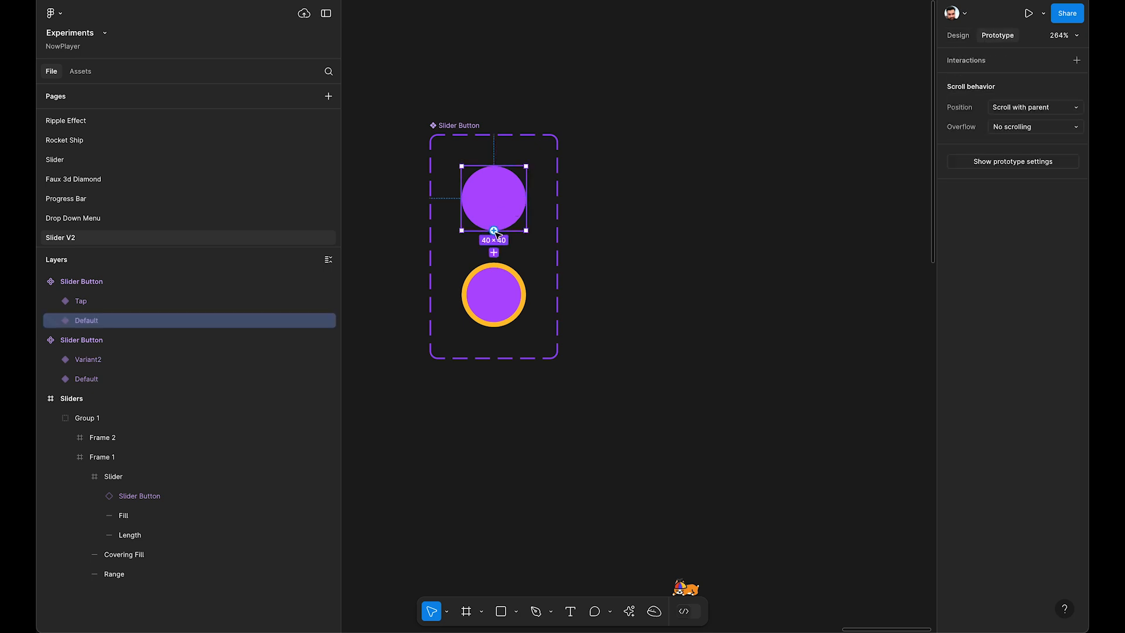
{"action": "left_click_drag", "start_coordinate": [494, 231], "coordinate": [494, 295]}
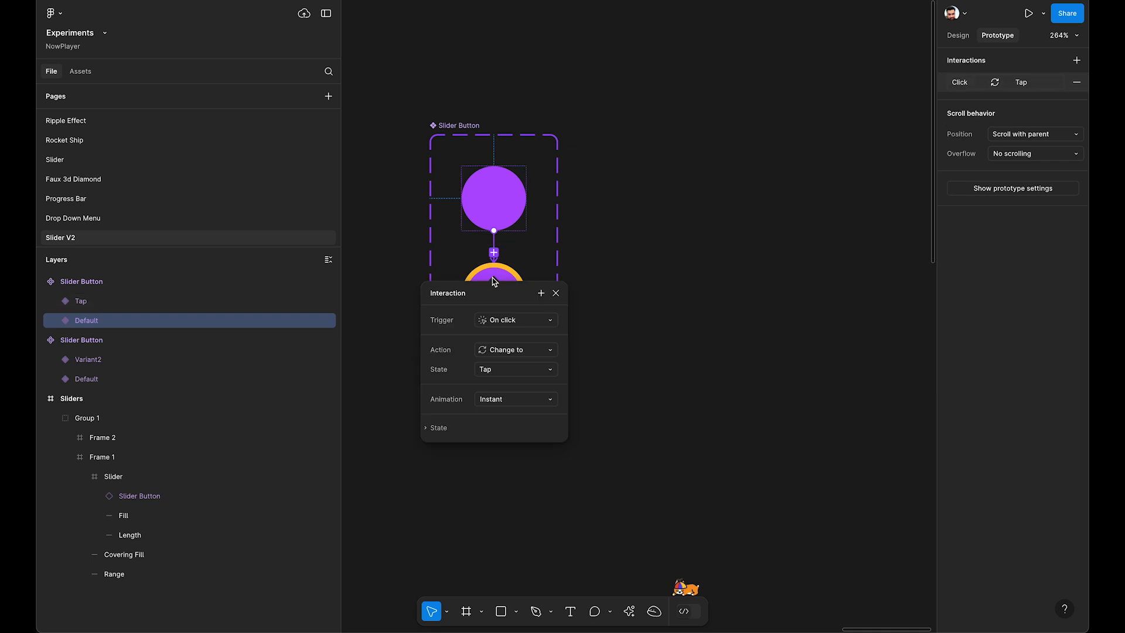
{"action": "left_click", "coordinate": [518, 321]}
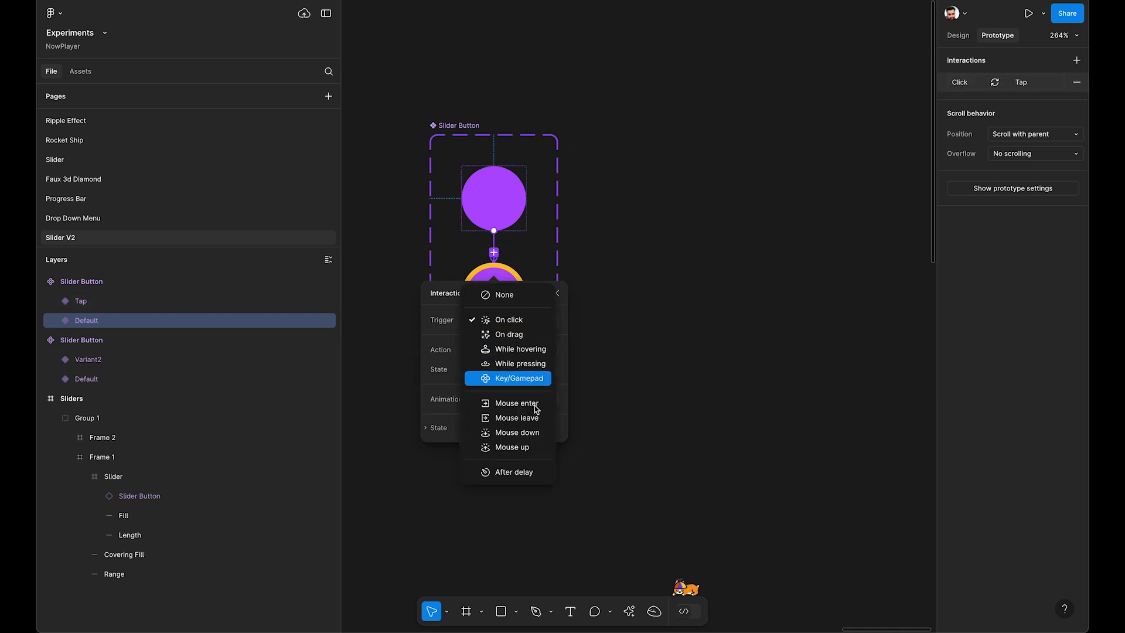
{"action": "left_click", "coordinate": [539, 437]}
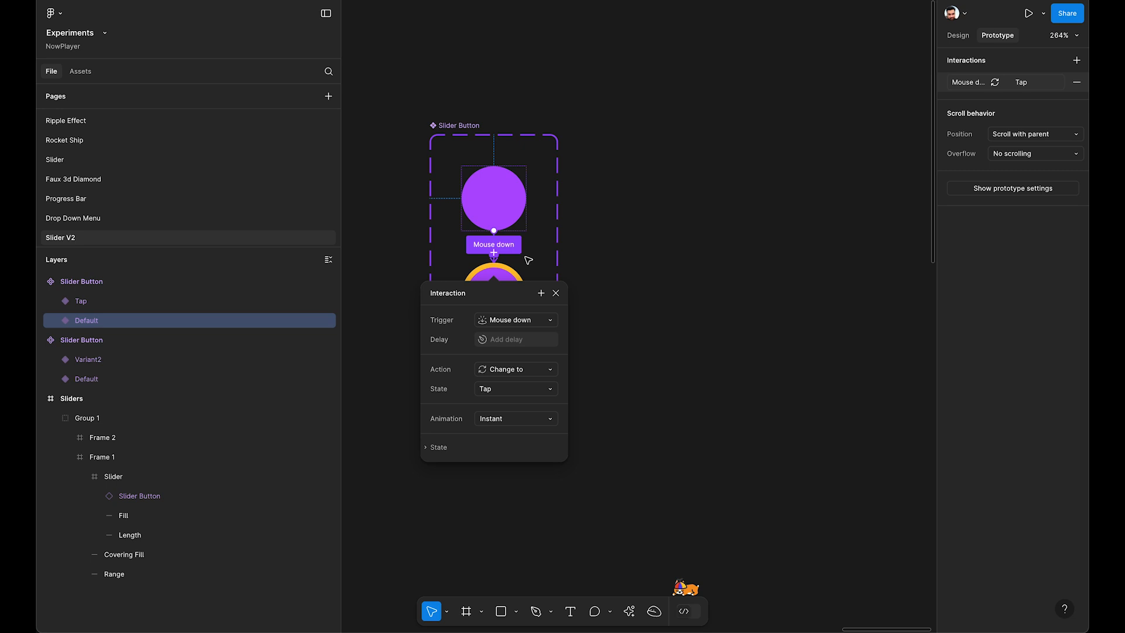
Add a return interaction that changes the Tap variant to Default, triggered on Mouse up
{"action": "left_click", "coordinate": [509, 277]}
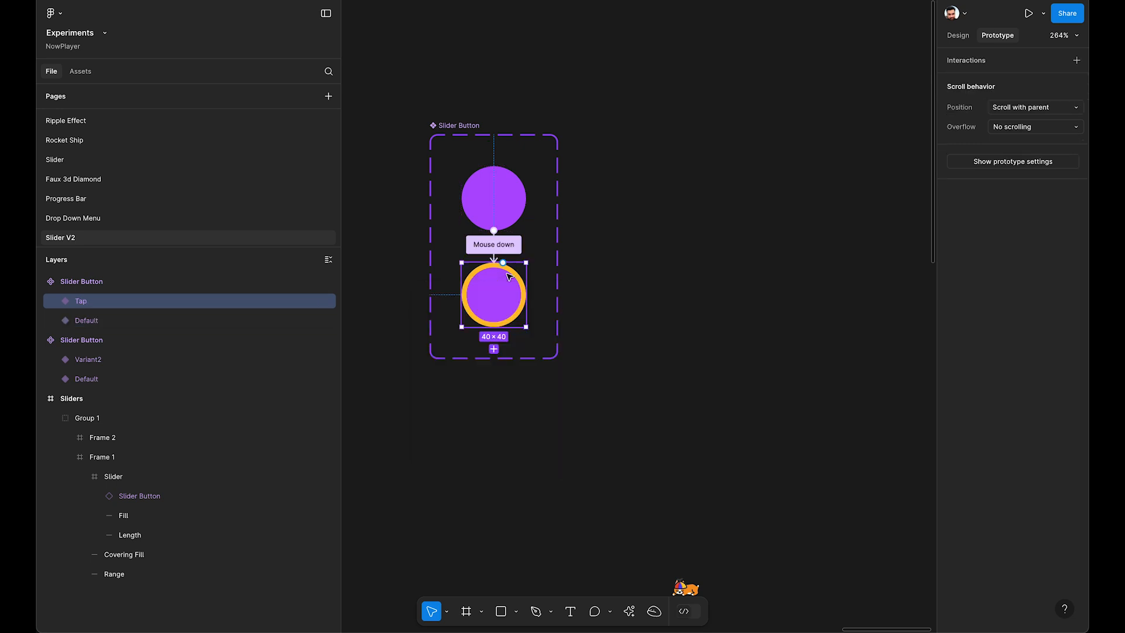
{"action": "left_click_drag", "start_coordinate": [525, 295], "coordinate": [515, 172]}
{"action": "left_click", "coordinate": [525, 288]}
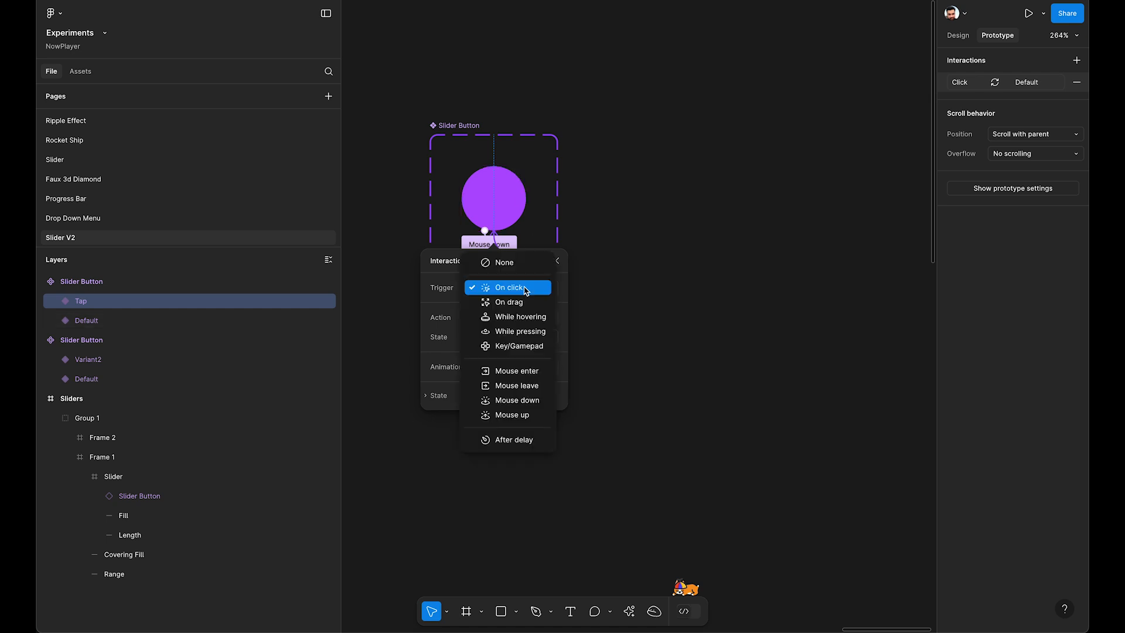
{"action": "left_click", "coordinate": [512, 414]}
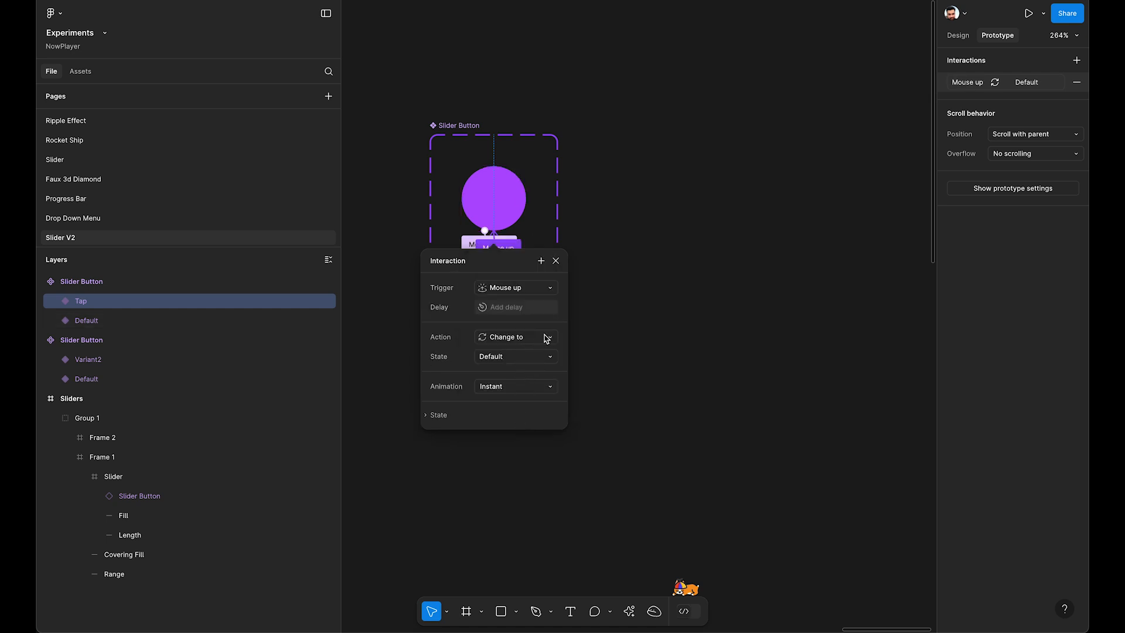
{"action": "left_click", "coordinate": [597, 287]}
Place an instance of the Default Slider Button on the empty canvas below and to the right of the component set
{"action": "scroll", "coordinate": [520, 254], "scroll_direction": "up", "scroll_amount": 5}
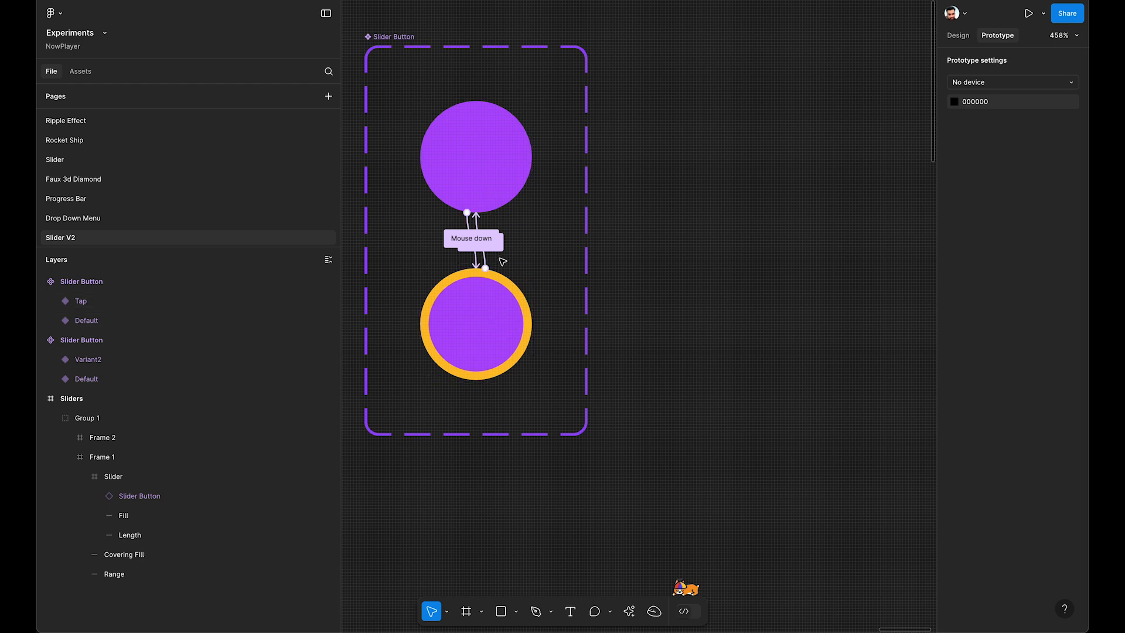
{"action": "scroll", "coordinate": [499, 249], "scroll_direction": "up", "scroll_amount": 4}
{"action": "scroll", "coordinate": [486, 241], "scroll_direction": "down", "scroll_amount": 8}
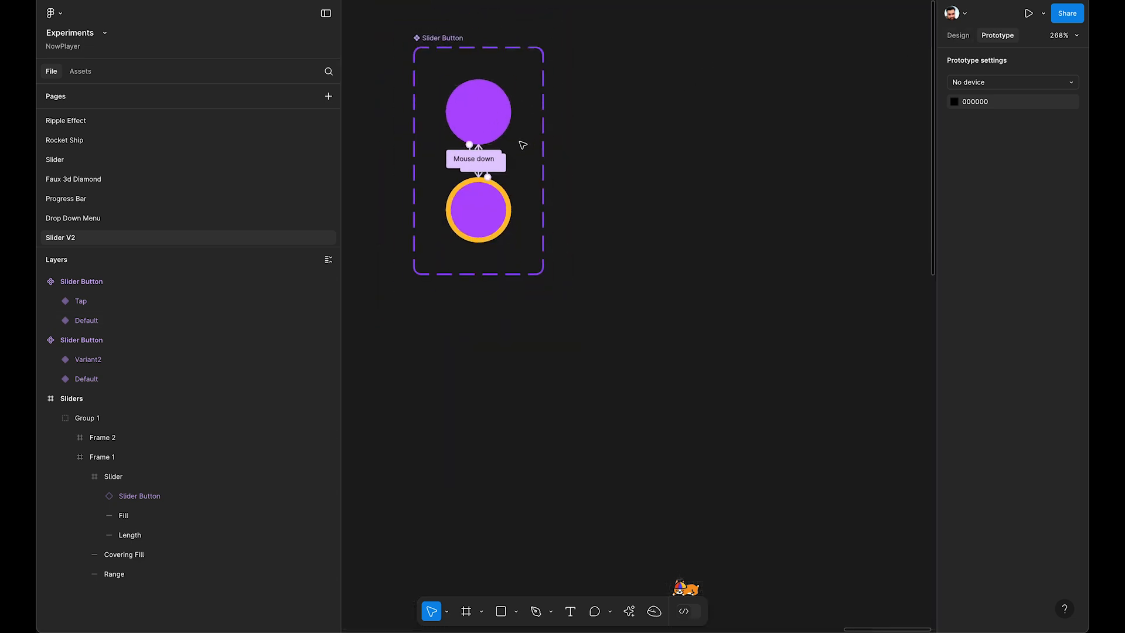
{"action": "scroll", "coordinate": [522, 145], "scroll_direction": "down", "scroll_amount": 4}
{"action": "left_click", "coordinate": [957, 36]}
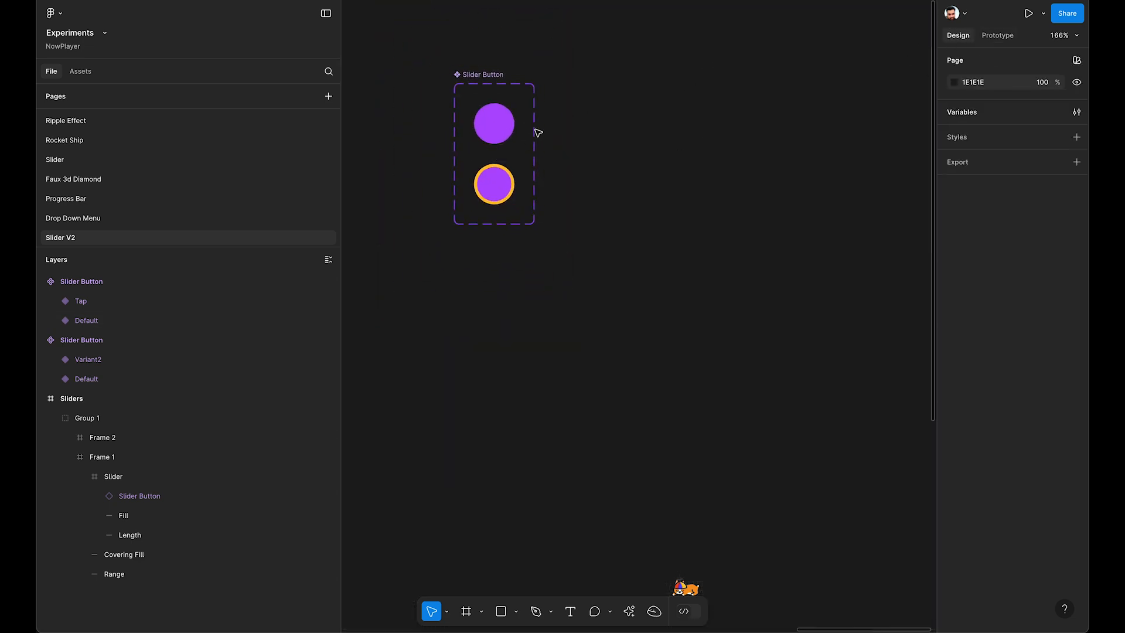
{"action": "left_click", "coordinate": [501, 123]}
{"action": "left_click_drag", "start_coordinate": [505, 125], "coordinate": [588, 330], "text": "alt"}
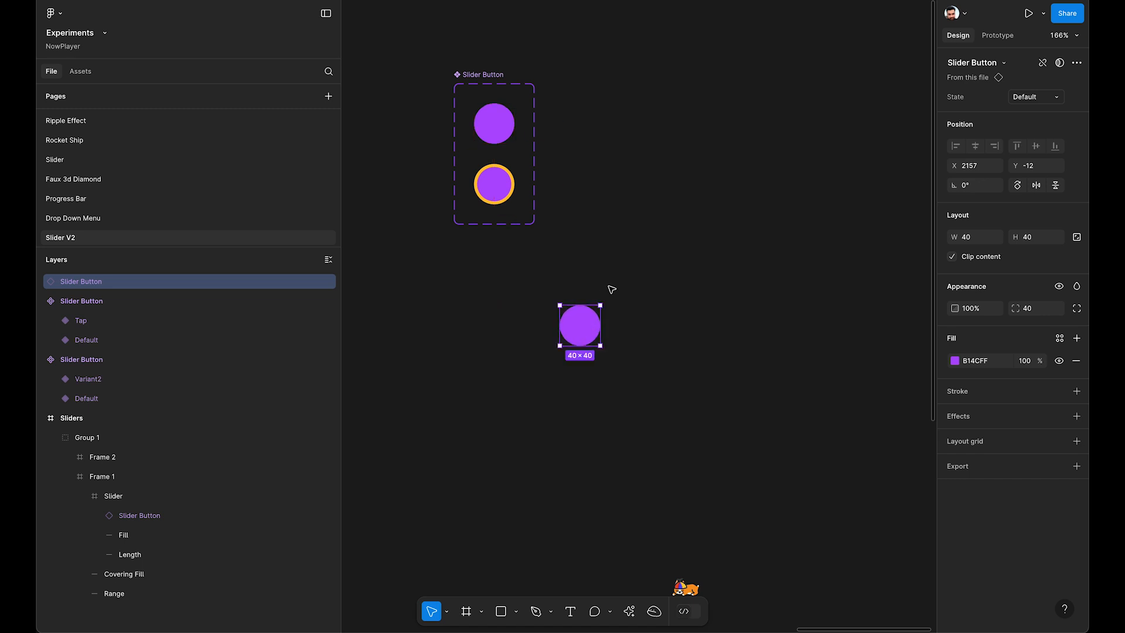
Draw a frame of about 376 × 143 around the Slider Button instance so that it encloses it
{"action": "scroll", "coordinate": [610, 289], "scroll_direction": "right", "scroll_amount": 4}
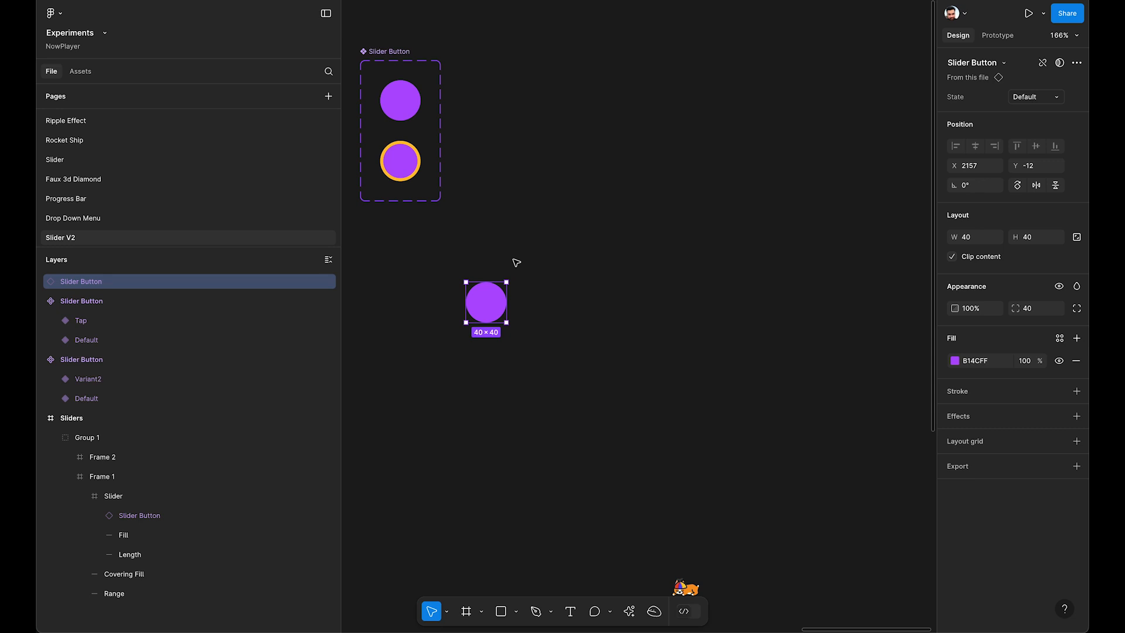
{"action": "key", "text": "f"}
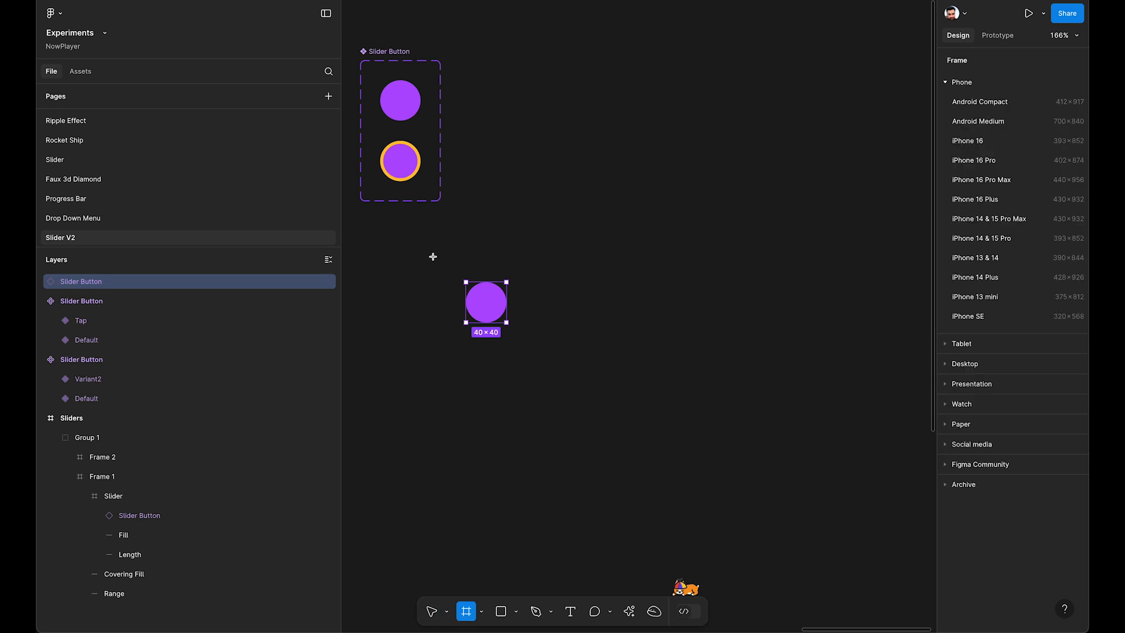
{"action": "left_click_drag", "start_coordinate": [427, 248], "coordinate": [808, 390]}
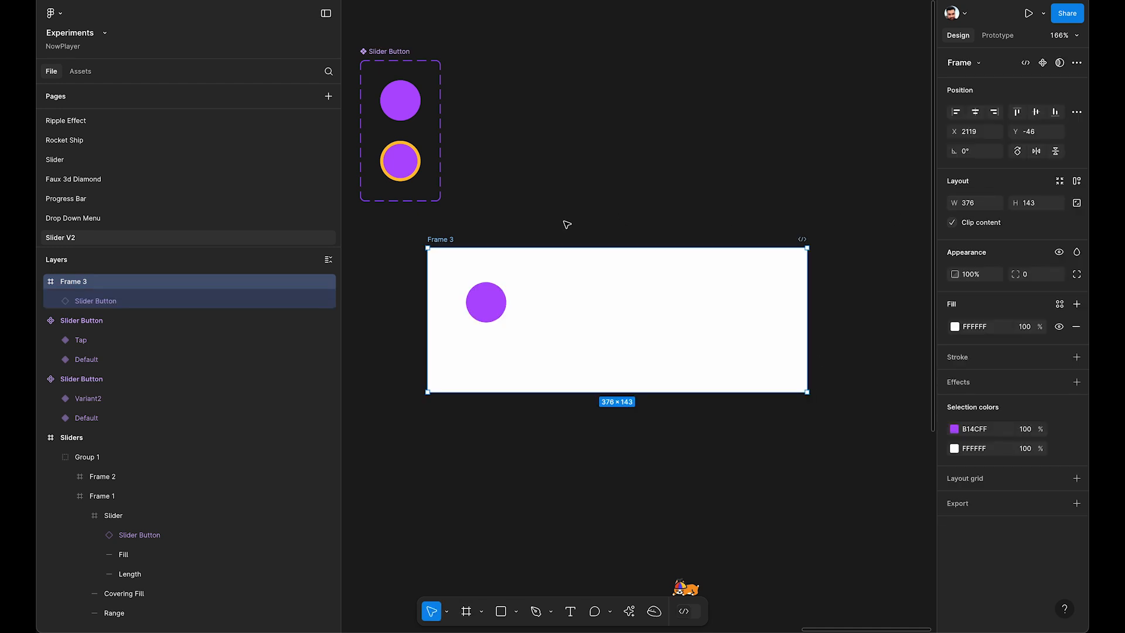
Rename the frame around the Slider Button instance as Slider
{"action": "double_click", "coordinate": [76, 286]}
{"action": "type", "text": "Slider"}
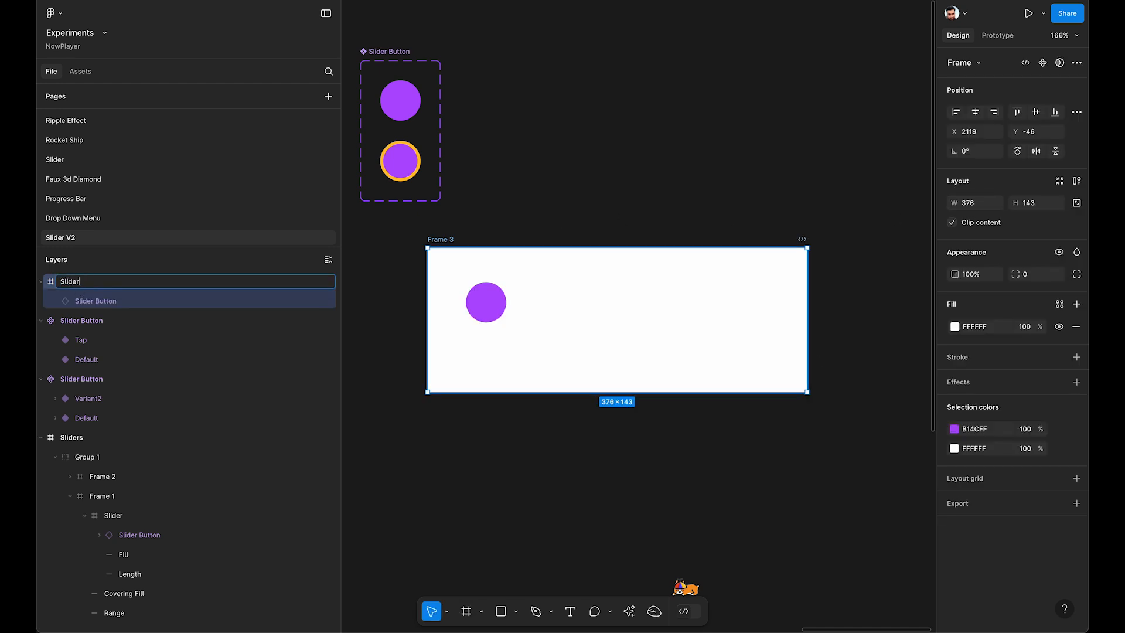
{"action": "key", "text": "Return"}
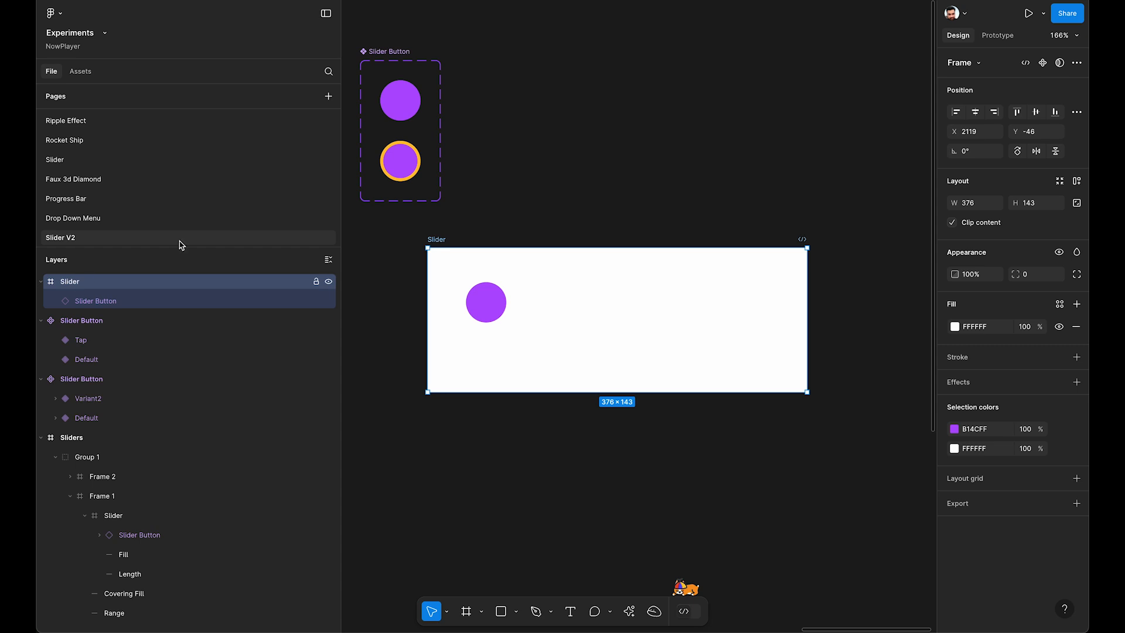
Set the Slider frame's width to 400 and its height to 100
{"action": "left_click", "coordinate": [976, 205]}
{"action": "type", "text": "400"}
{"action": "key", "text": "Return"}
{"action": "left_click", "coordinate": [1038, 203]}
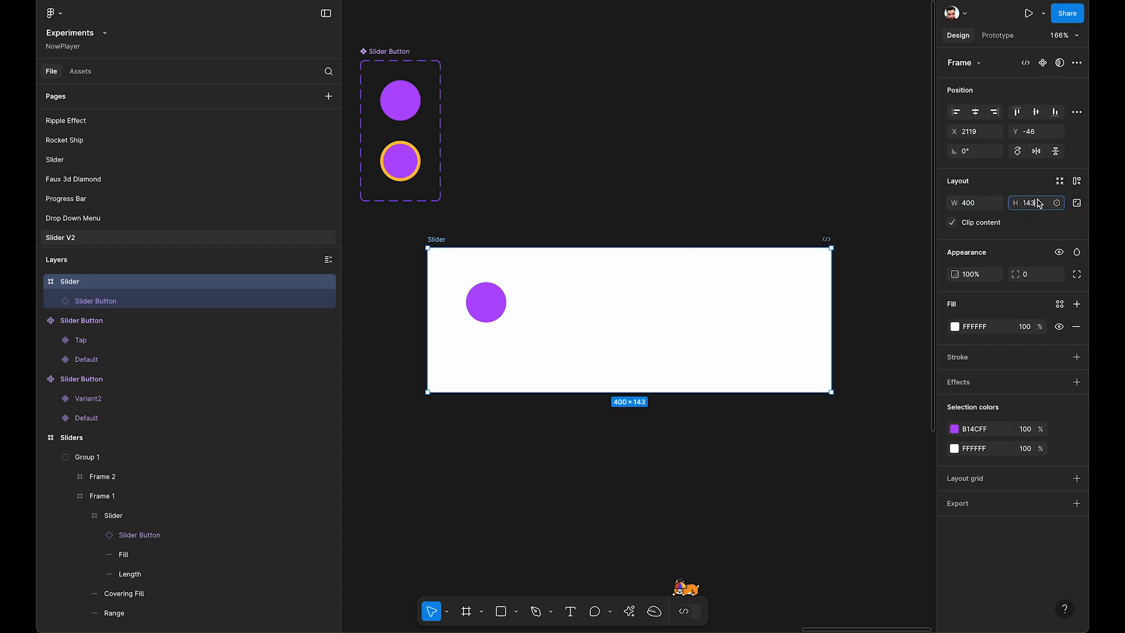
{"action": "type", "text": "100"}
{"action": "key", "text": "Return"}
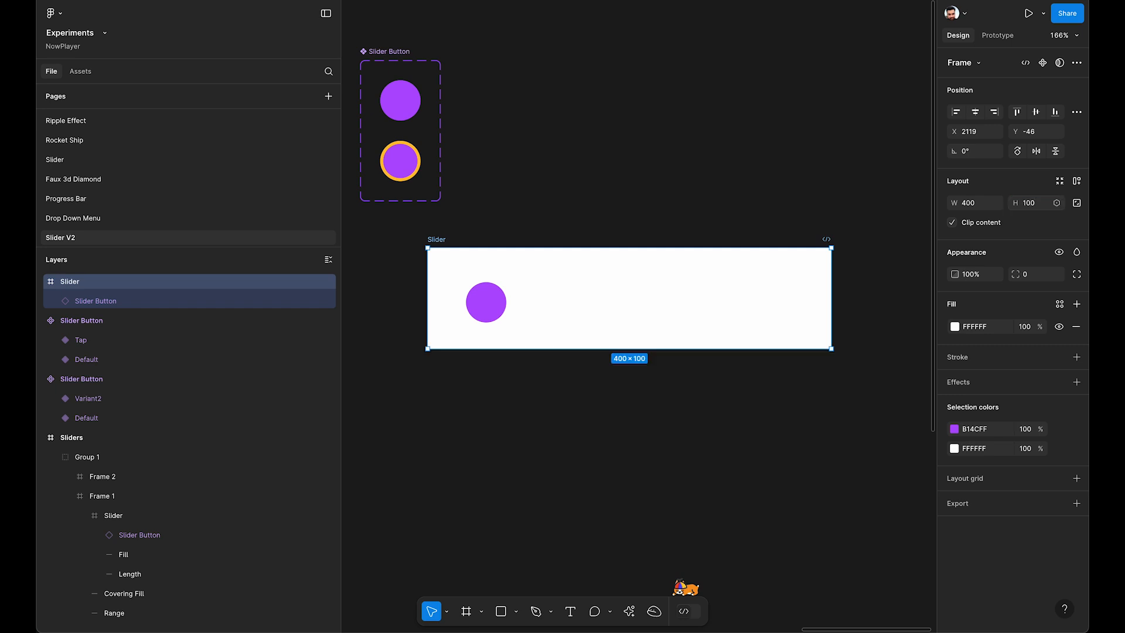
Move the Slider Button to the vertical middle of the Slider frame and draw an inner frame of about 316 × 45 around it
{"action": "left_click", "coordinate": [629, 151]}
{"action": "left_click_drag", "start_coordinate": [499, 311], "coordinate": [497, 303]}
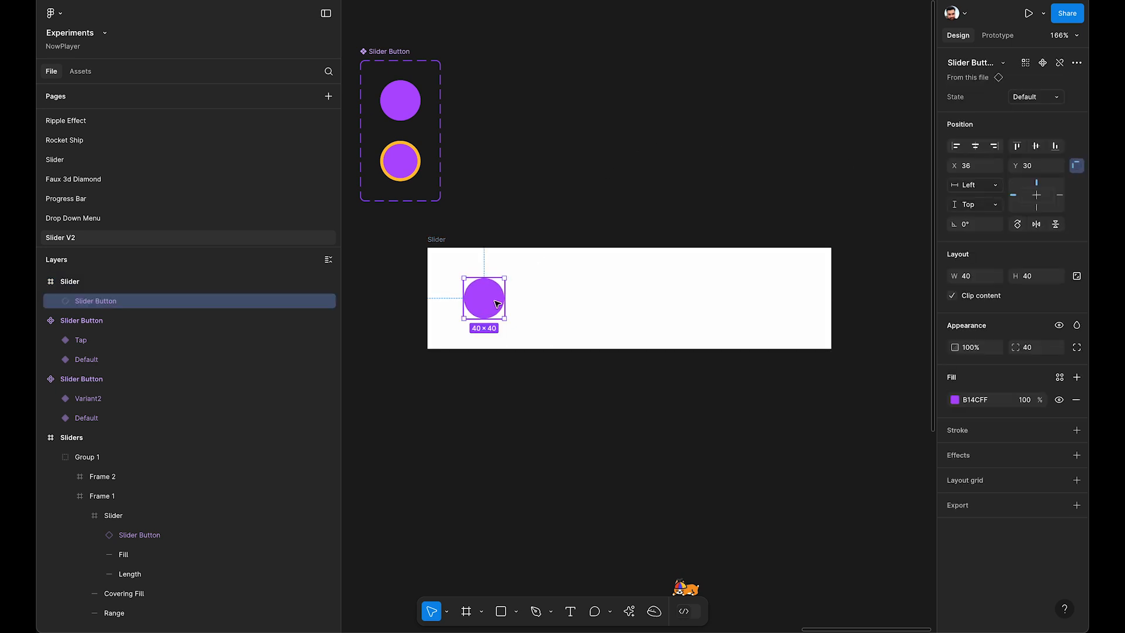
{"action": "key", "text": "f"}
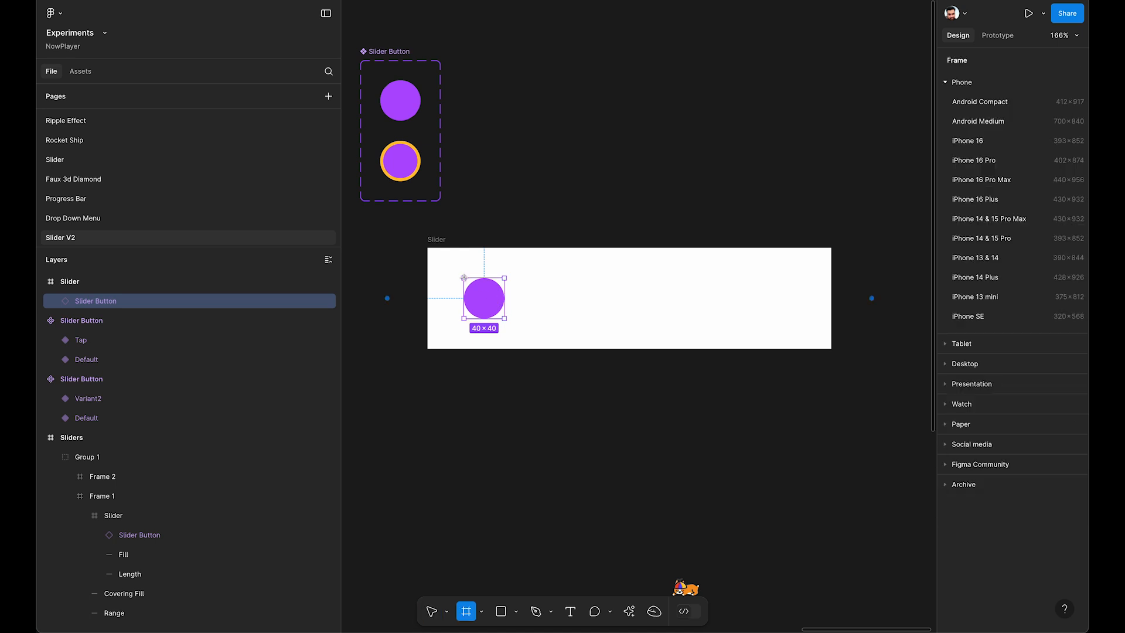
{"action": "left_click_drag", "start_coordinate": [463, 278], "coordinate": [782, 322]}
Set the inner frame's width to 300 and rename it Slider Range
{"action": "left_click", "coordinate": [973, 241]}
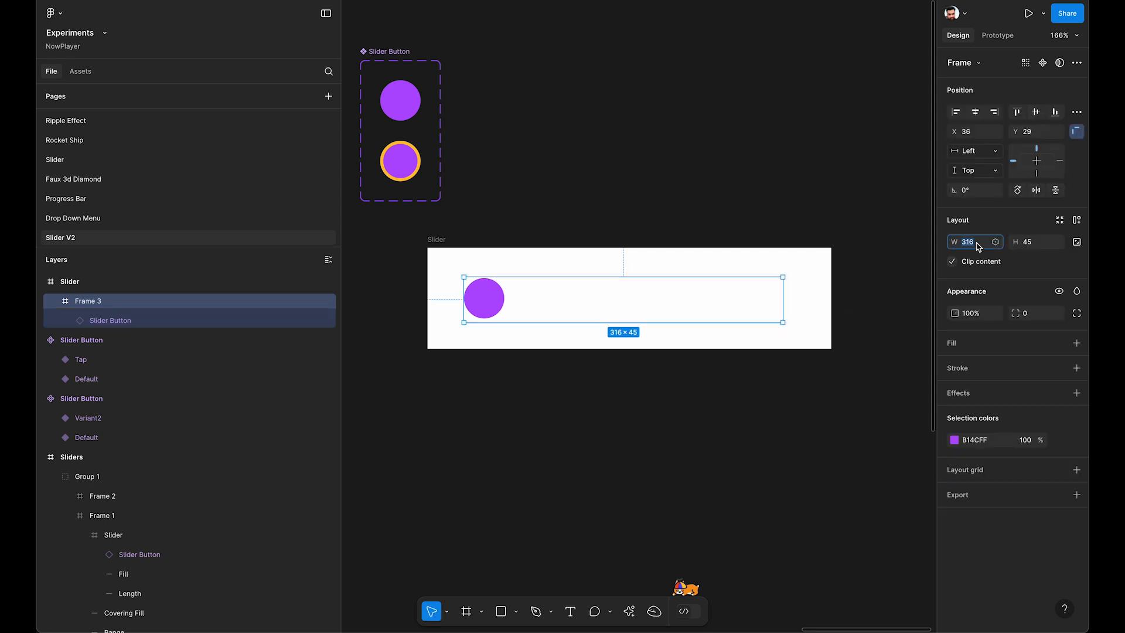
{"action": "type", "text": "300"}
{"action": "key", "text": "Return"}
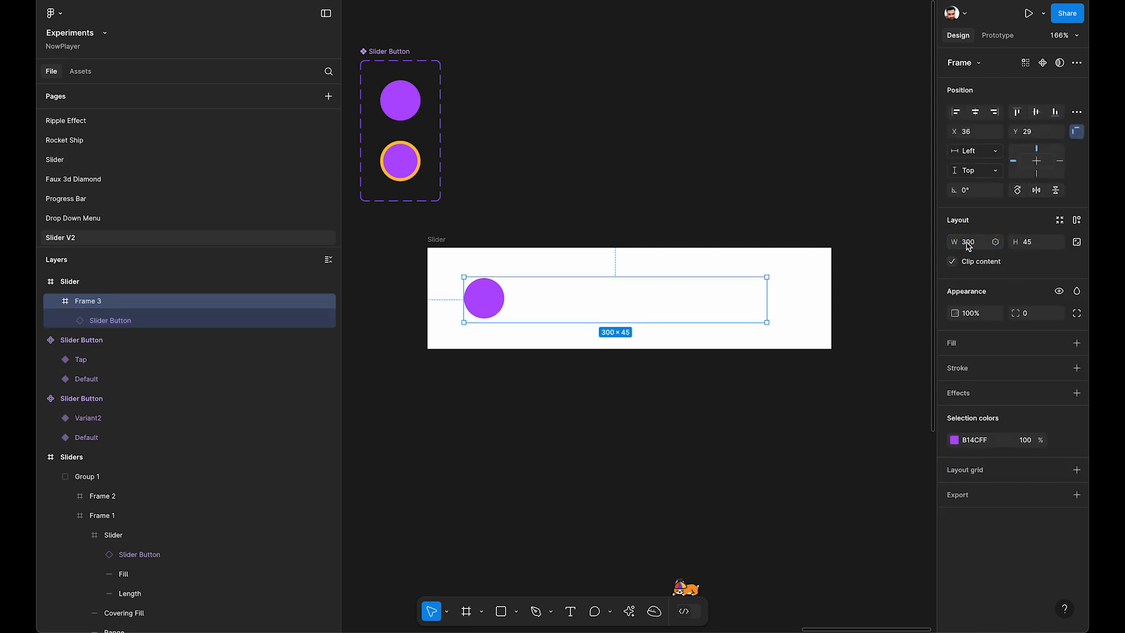
{"action": "double_click", "coordinate": [92, 305]}
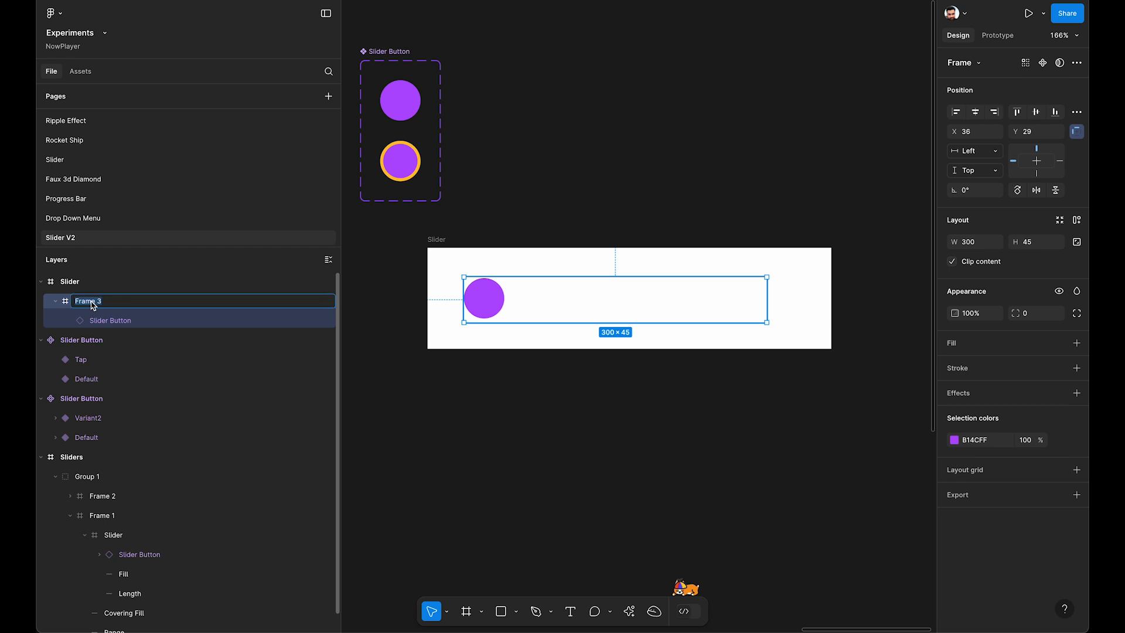
{"action": "type", "text": "Slider Range"}
{"action": "key", "text": "Return"}
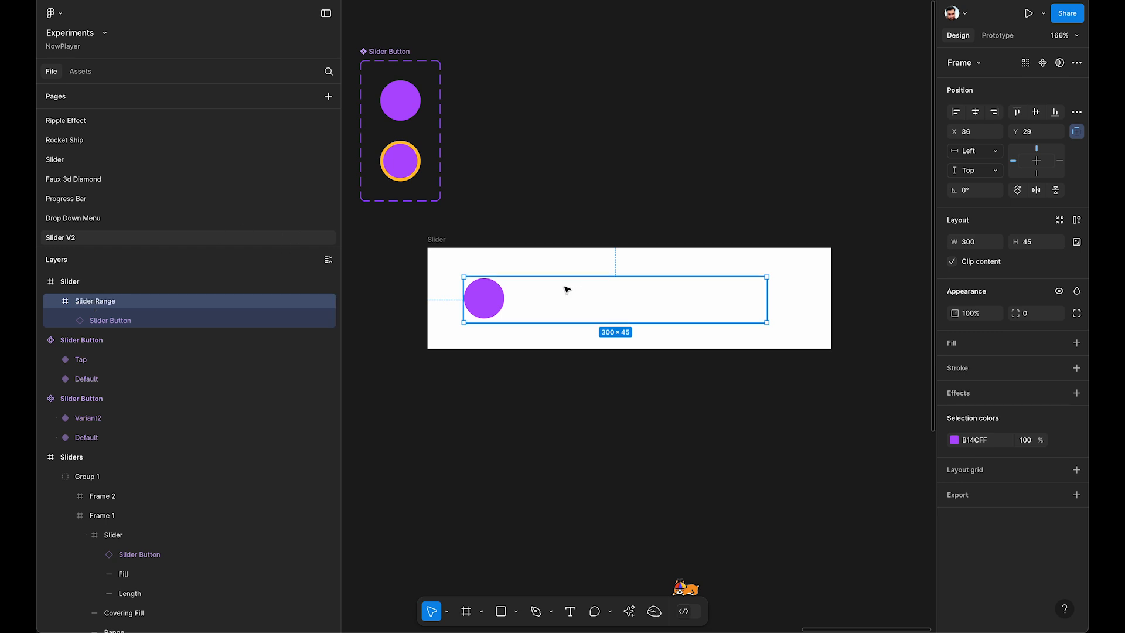
Set the Slider Range frame's height to 40 and align the Slider Button to its top edge
{"action": "left_click", "coordinate": [1042, 245]}
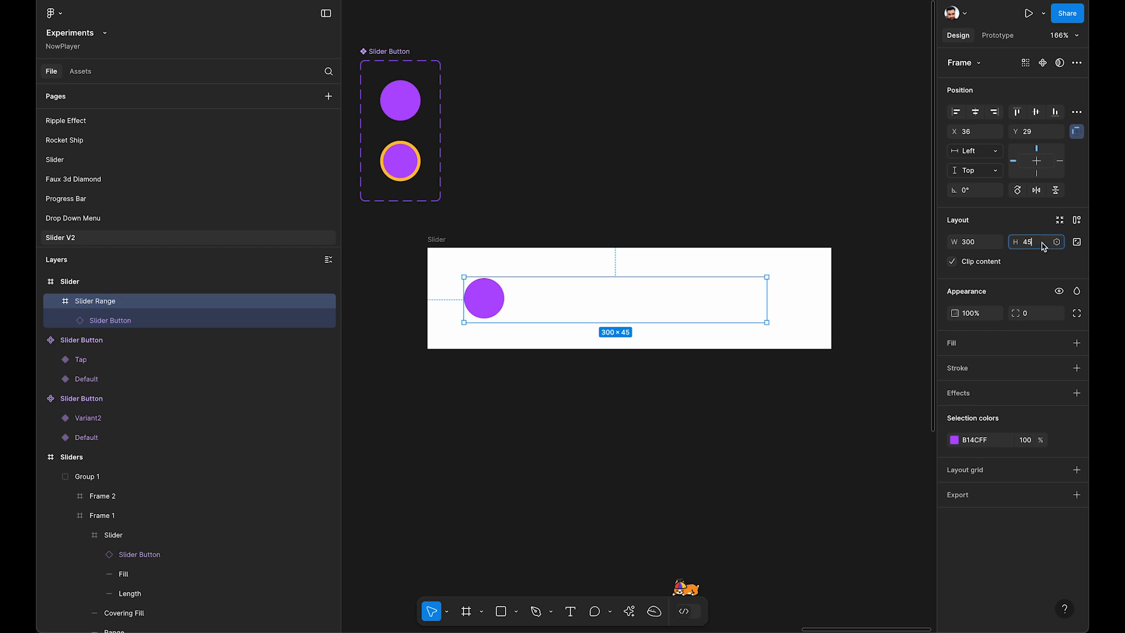
{"action": "key", "text": "Right"}
{"action": "key", "text": "Return"}
{"action": "left_click", "coordinate": [477, 306]}
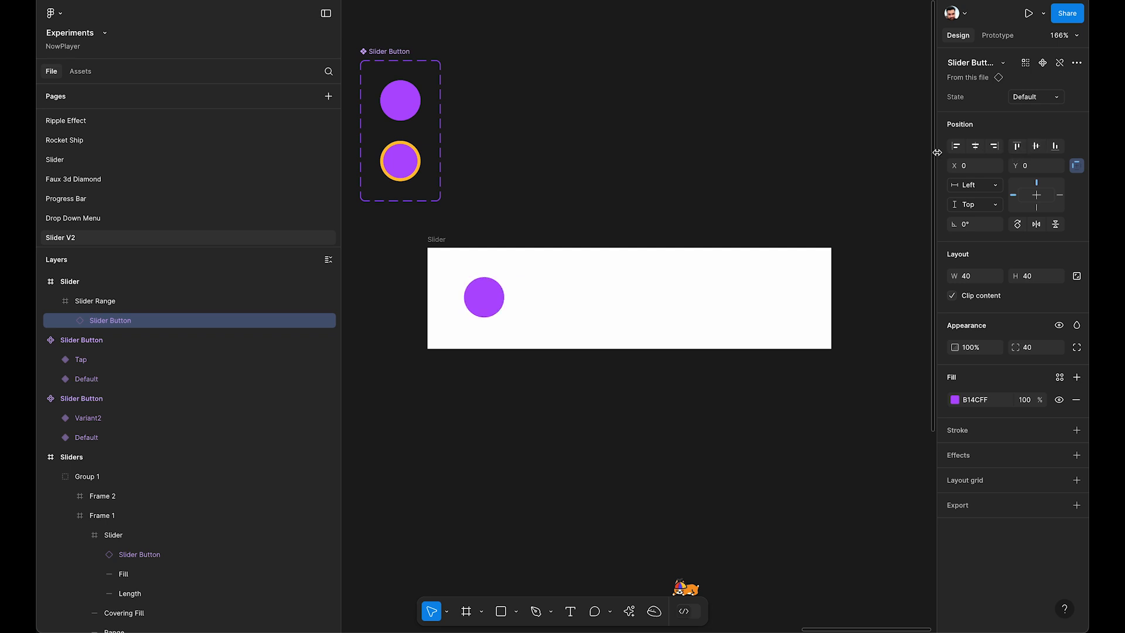
{"action": "left_click", "coordinate": [1017, 146]}
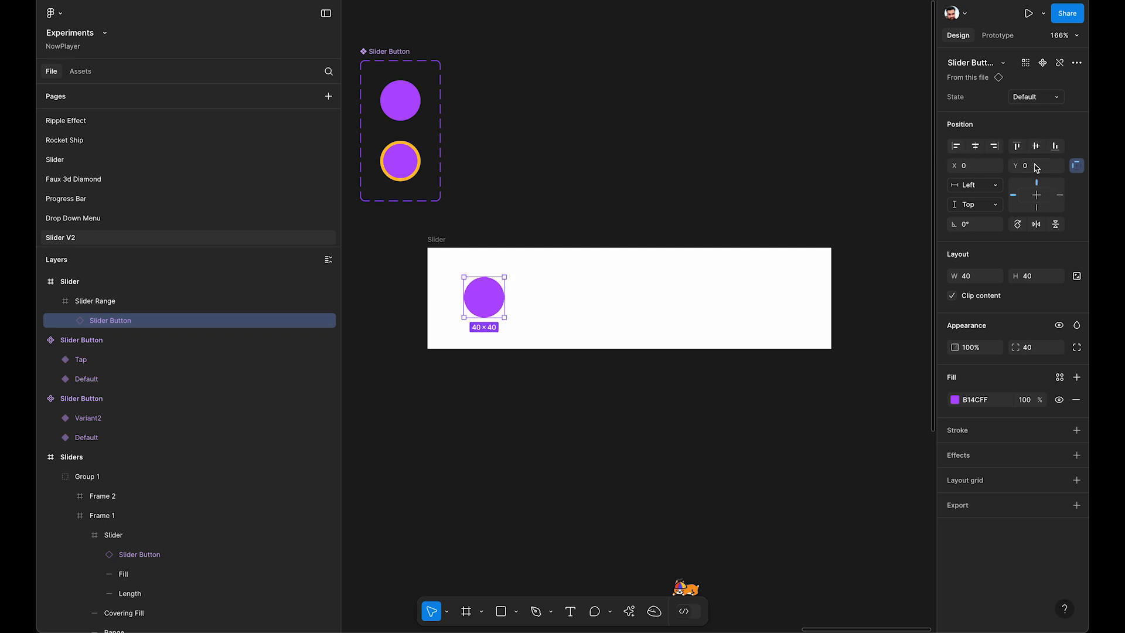
{"action": "left_click", "coordinate": [1036, 196]}
Centre the Slider Range frame horizontally and vertically inside the Slider frame
{"action": "left_click", "coordinate": [656, 309]}
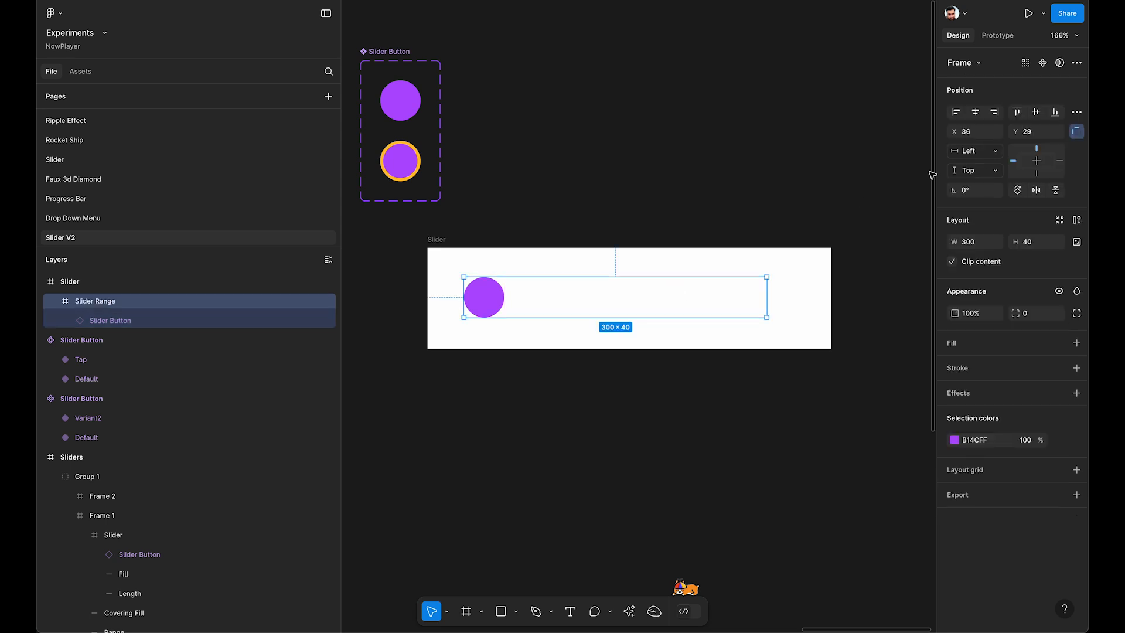
{"action": "left_click", "coordinate": [975, 111]}
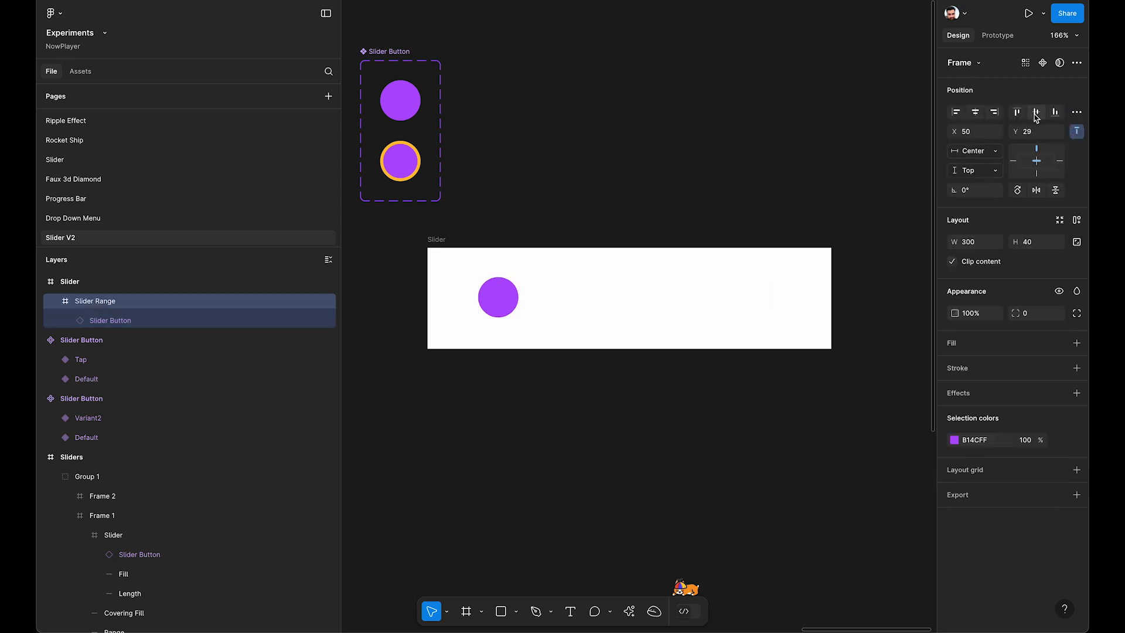
{"action": "left_click", "coordinate": [1035, 111]}
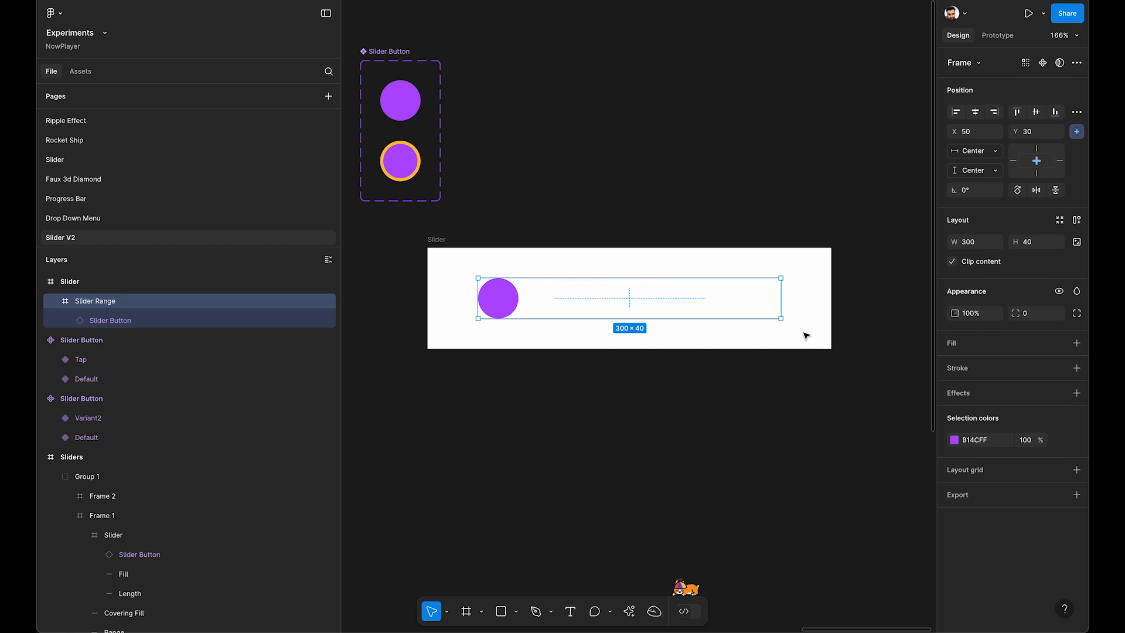
Draw a thin rectangle of about 300 × 5 below Slider Range inside the Slider frame and name it Slider Bg
{"action": "key", "text": "r"}
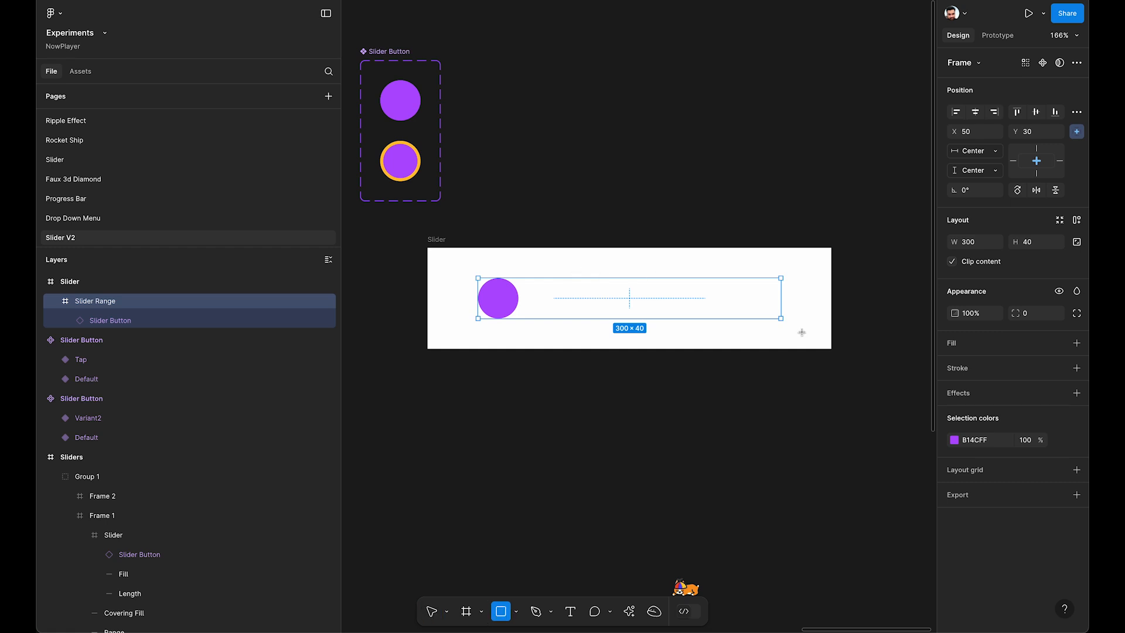
{"action": "mouse_move", "coordinate": [785, 332]}
{"action": "left_mouse_down"}
{"action": "mouse_move", "coordinate": [440, 334]}
{"action": "mouse_move", "coordinate": [483, 336]}
{"action": "left_mouse_up"}
{"action": "key", "text": "ctrl+r"}
{"action": "type", "text": "Slid"}
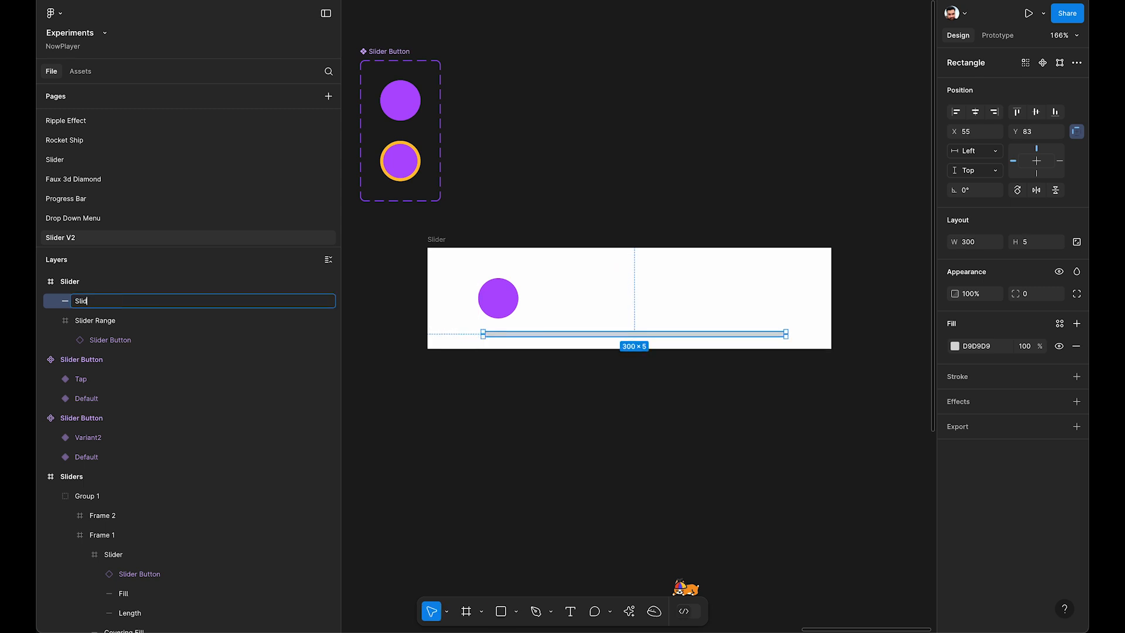
{"action": "key", "text": "Return"}
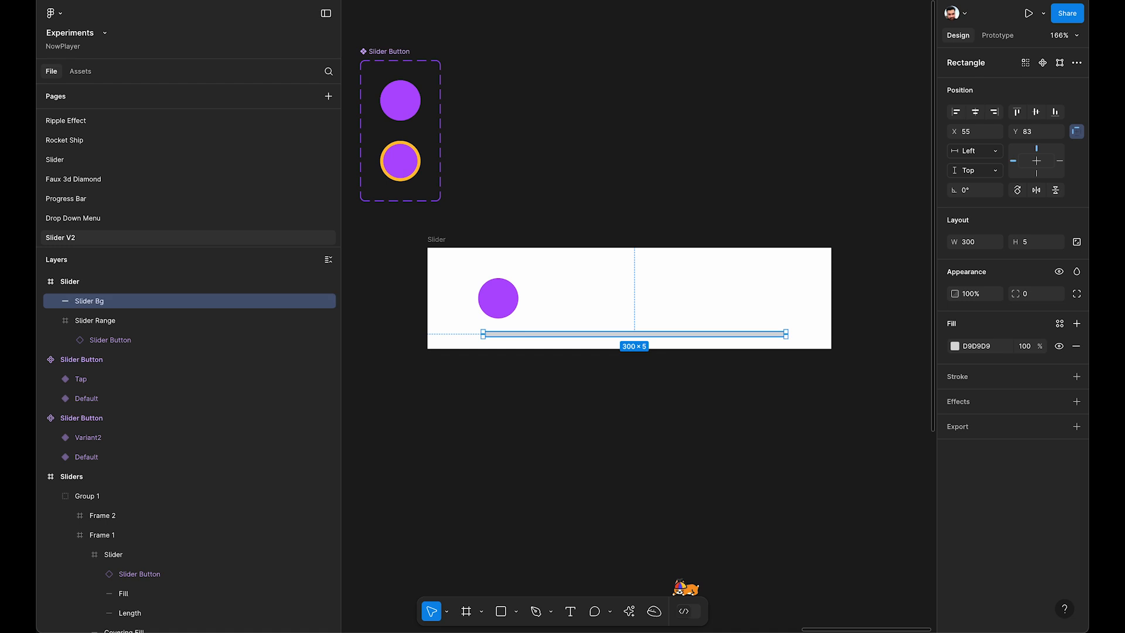
Reorder the Slider Bg layer beneath Slider Range and centre it horizontally and vertically in the Slider frame
{"action": "left_click", "coordinate": [56, 321]}
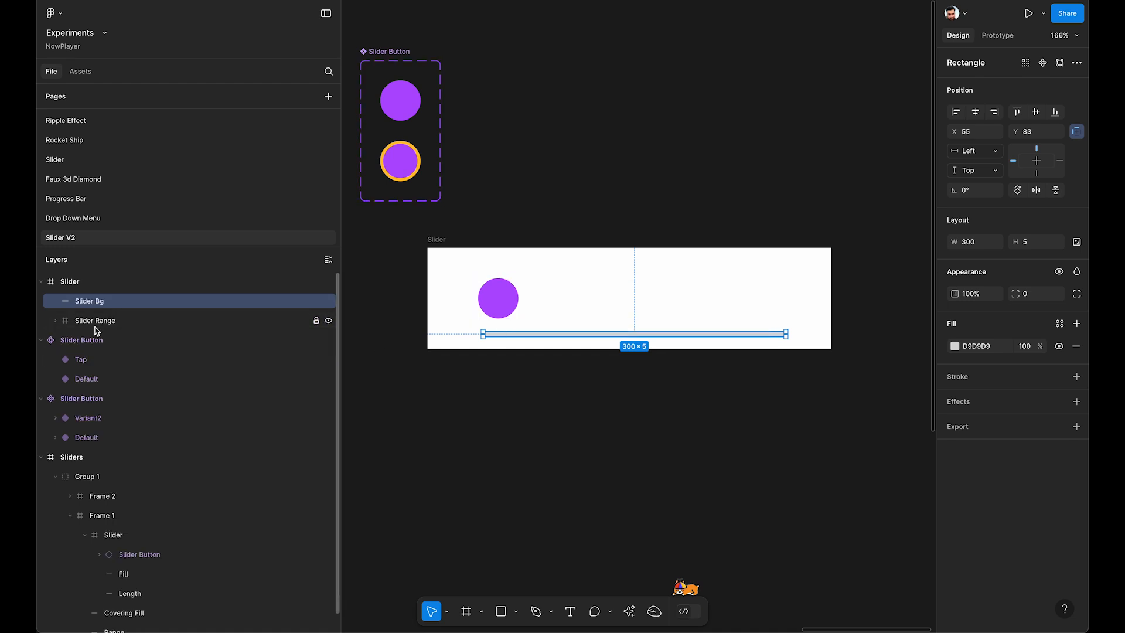
{"action": "left_click_drag", "start_coordinate": [97, 305], "coordinate": [87, 333]}
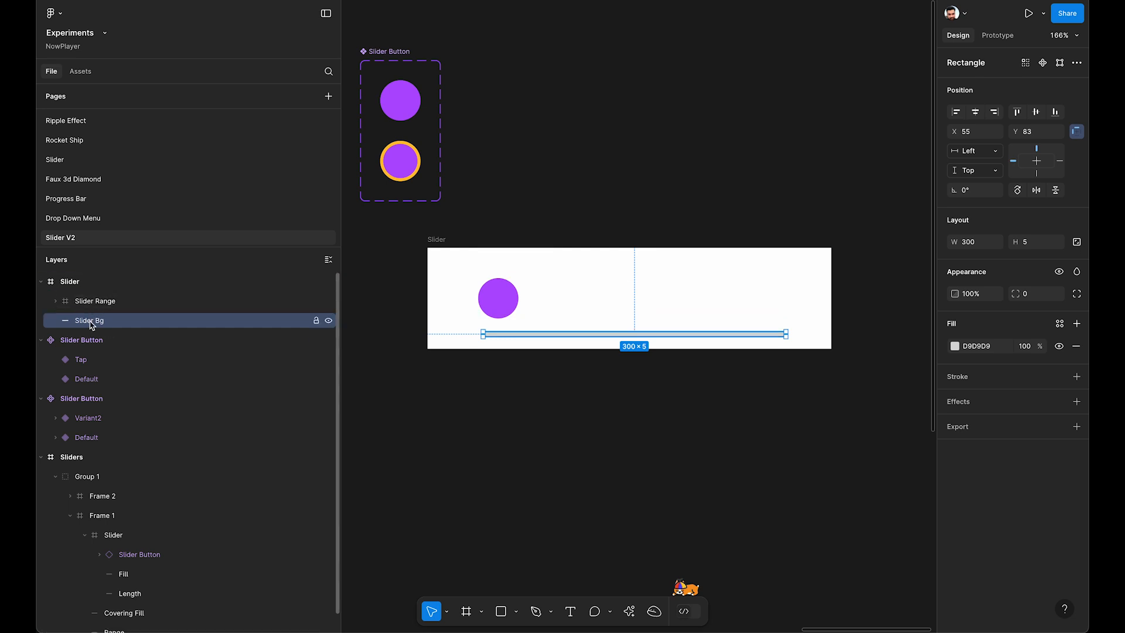
{"action": "left_click", "coordinate": [56, 301]}
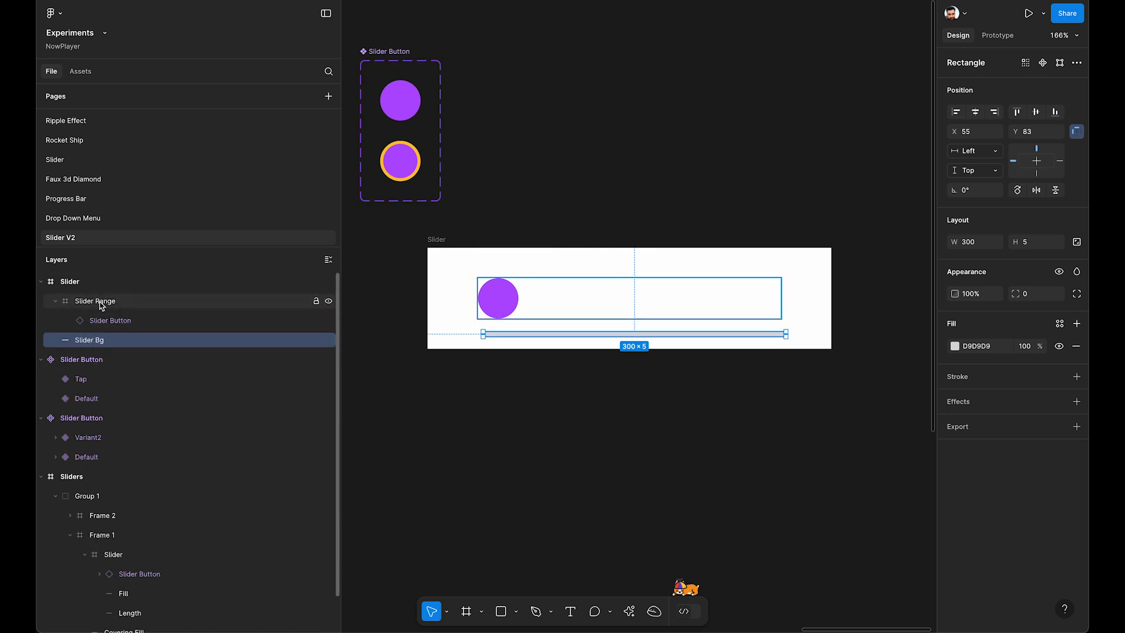
{"action": "left_click", "coordinate": [1036, 113]}
{"action": "left_click", "coordinate": [975, 113]}
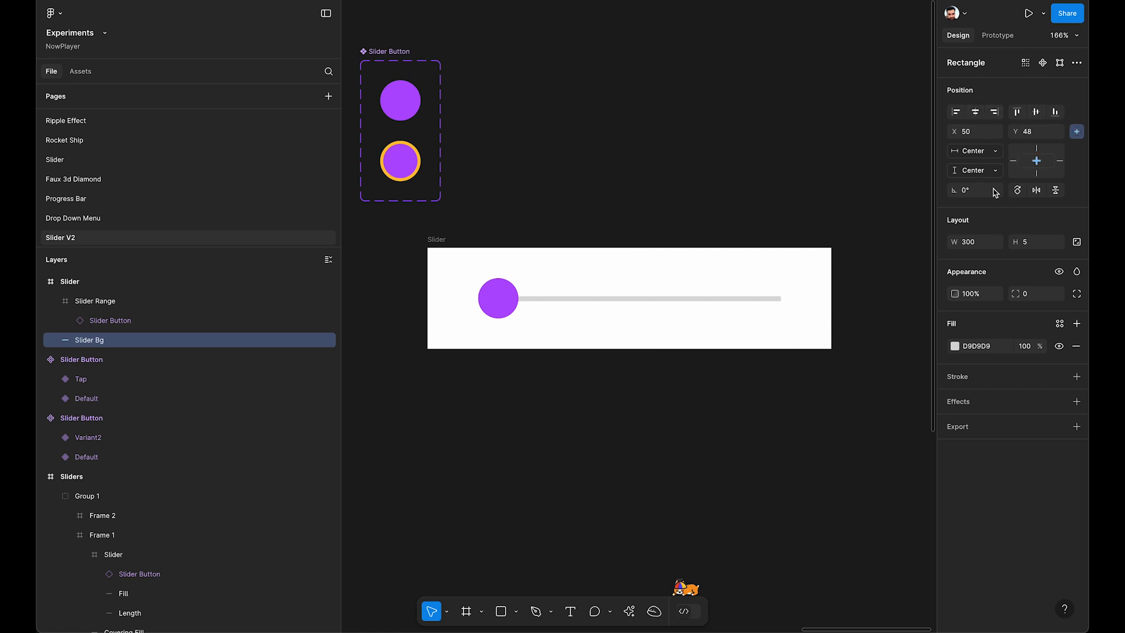
Give Slider Bg a corner radius of 8 and a 000000 fill at 20% opacity
{"action": "left_click", "coordinate": [1025, 293]}
{"action": "type", "text": "1"}
{"action": "left_click", "coordinate": [976, 348]}
{"action": "type", "text": "000000"}
{"action": "key", "text": "Tab"}
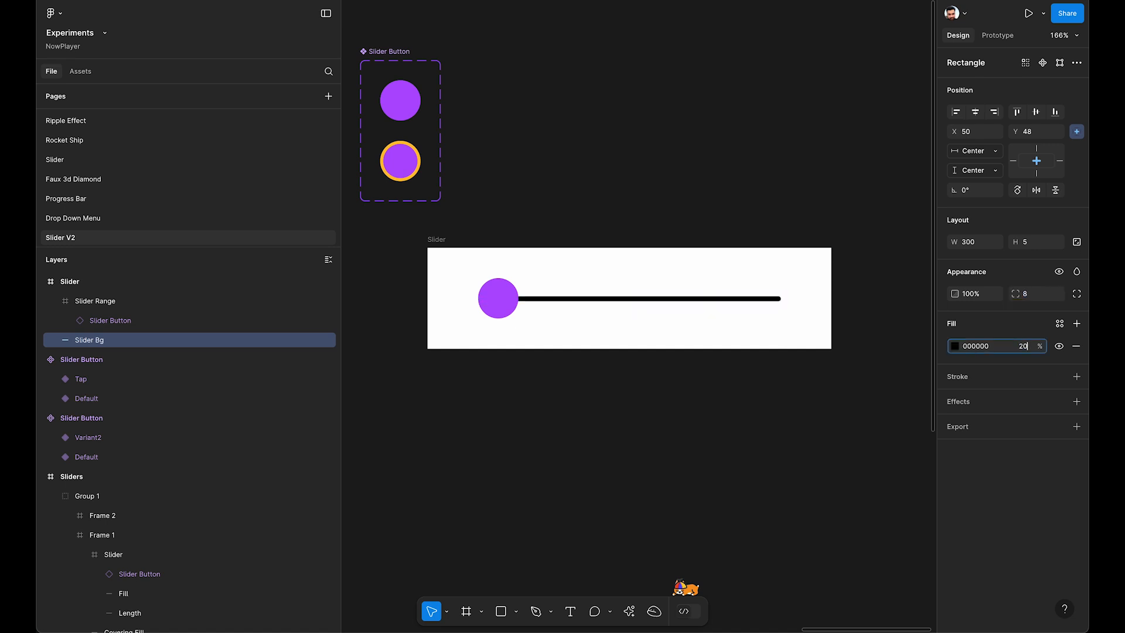
{"action": "type", "text": "20"}
{"action": "key", "text": "Return"}
{"action": "left_click", "coordinate": [711, 447]}
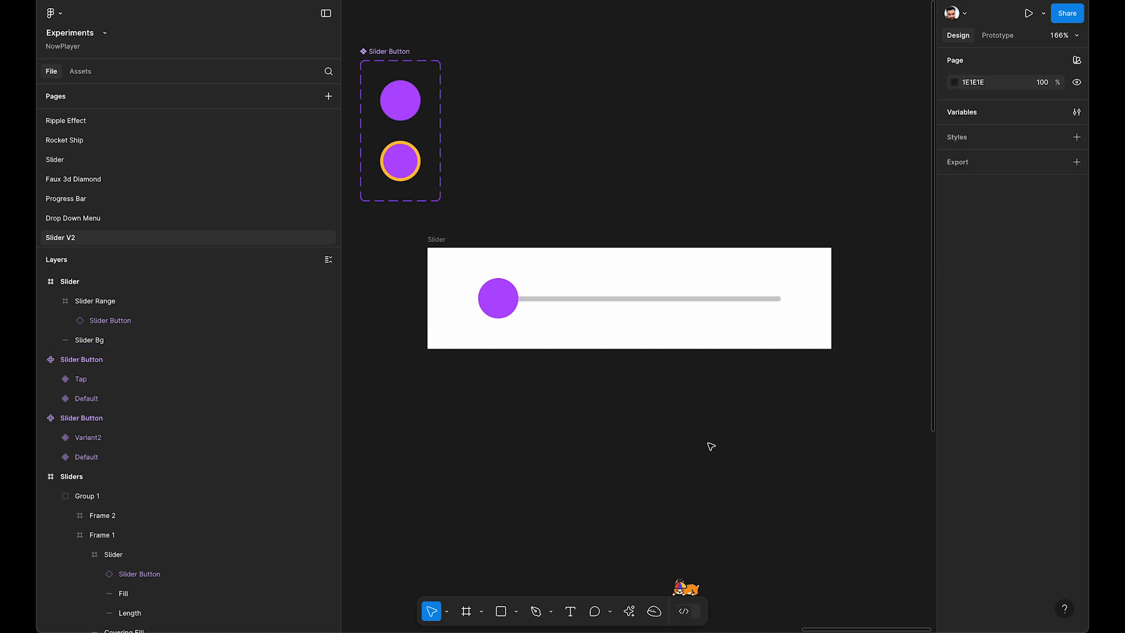
Draw a rectangle of about 22 × 35 inside Slider Range beside the button and name it Slider Width
{"action": "left_click", "coordinate": [117, 304]}
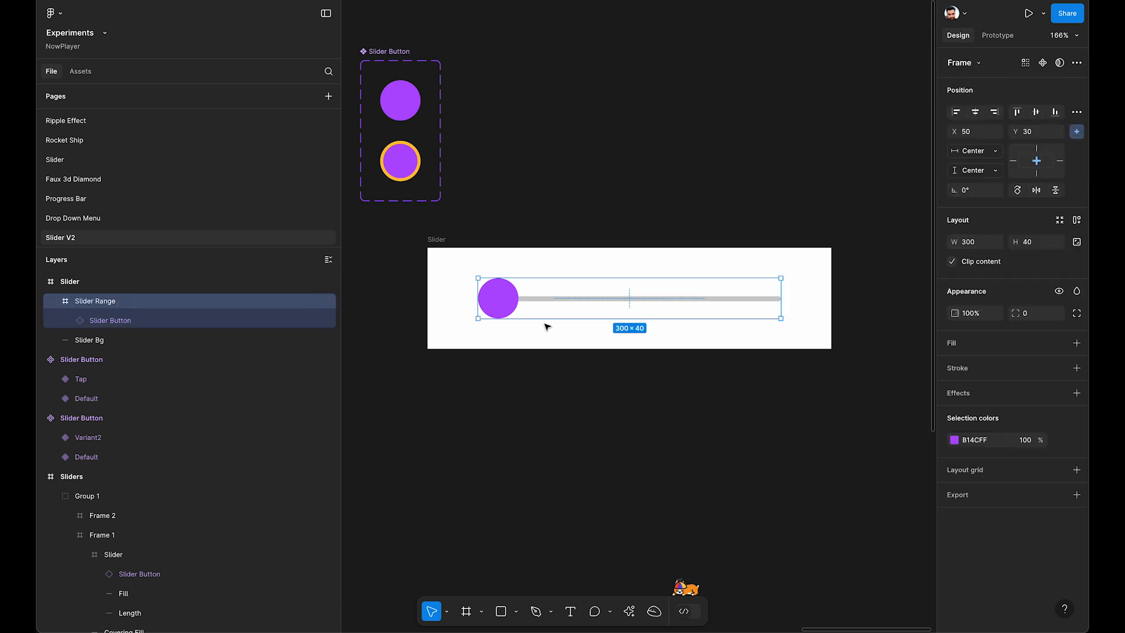
{"action": "key", "text": "r"}
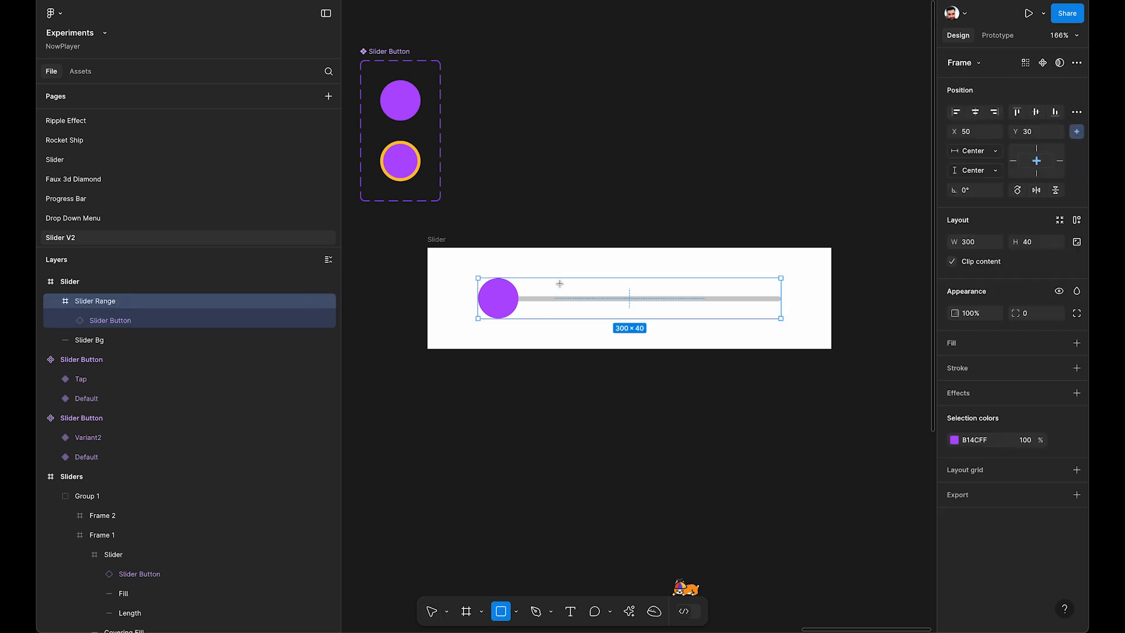
{"action": "left_click_drag", "start_coordinate": [560, 284], "coordinate": [538, 316]}
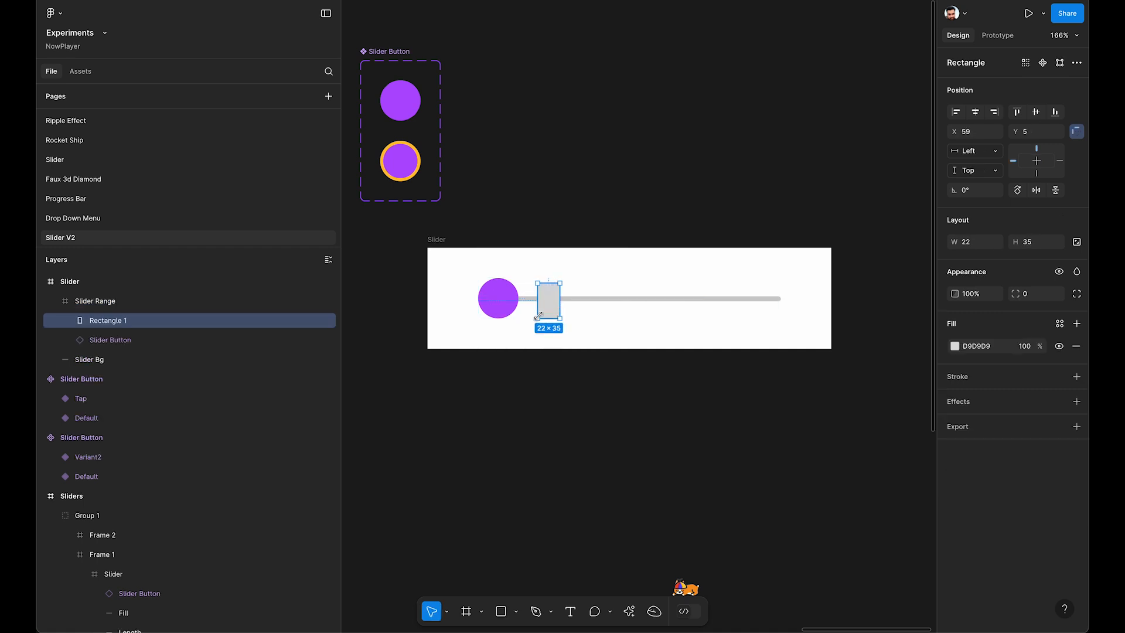
{"action": "double_click", "coordinate": [117, 321]}
{"action": "type", "text": "S"}
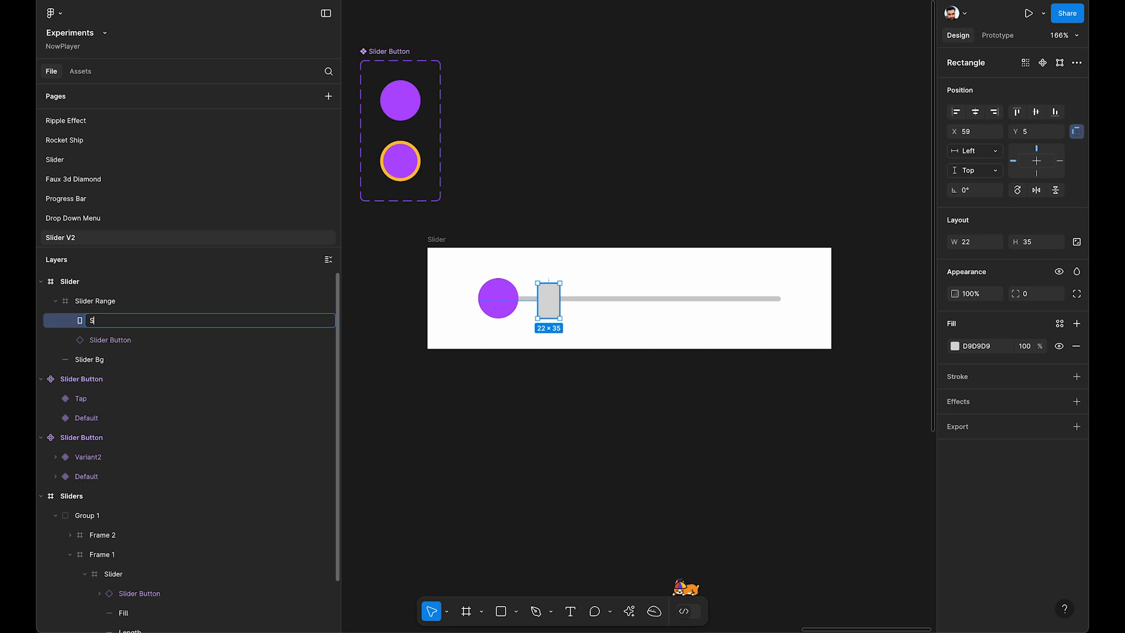
{"action": "type", "text": "lider Width"}
{"action": "key", "text": "Return"}
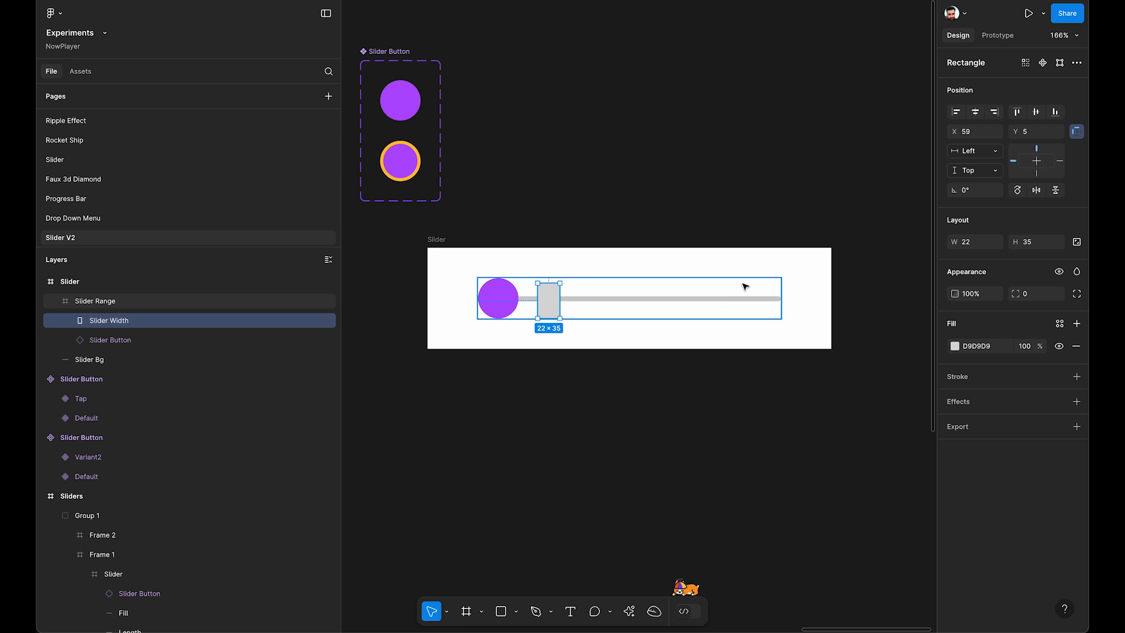
Set the Slider Width rectangle's width to 300 and move it left to about X -84, so it extends past Slider Range's left edge
{"action": "left_click", "coordinate": [970, 245]}
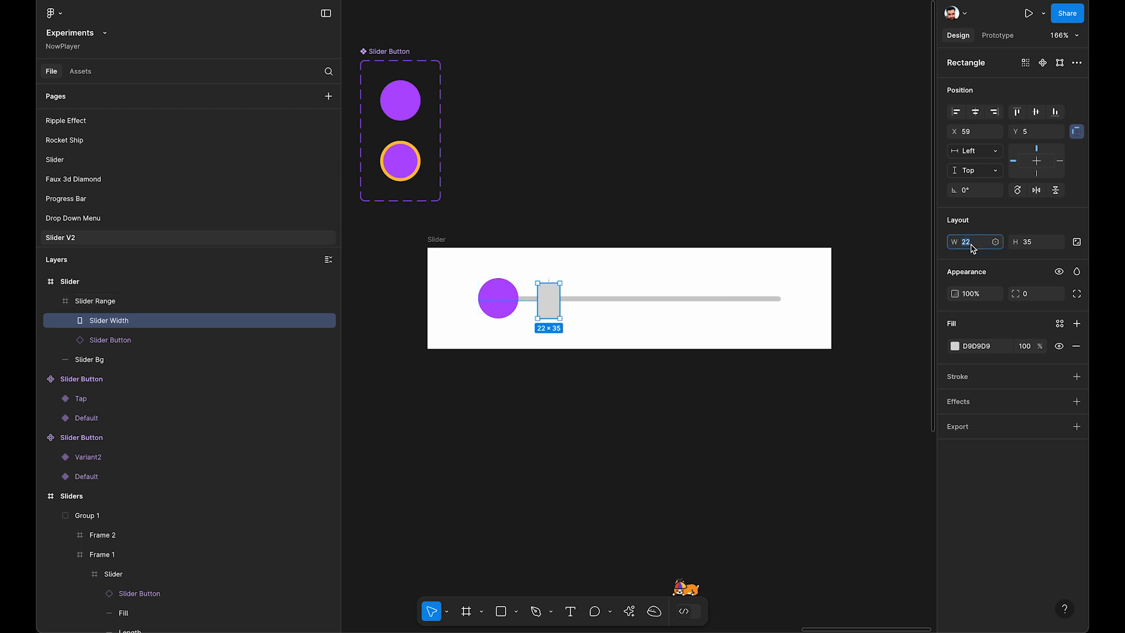
{"action": "type", "text": "300"}
{"action": "key", "text": "Return"}
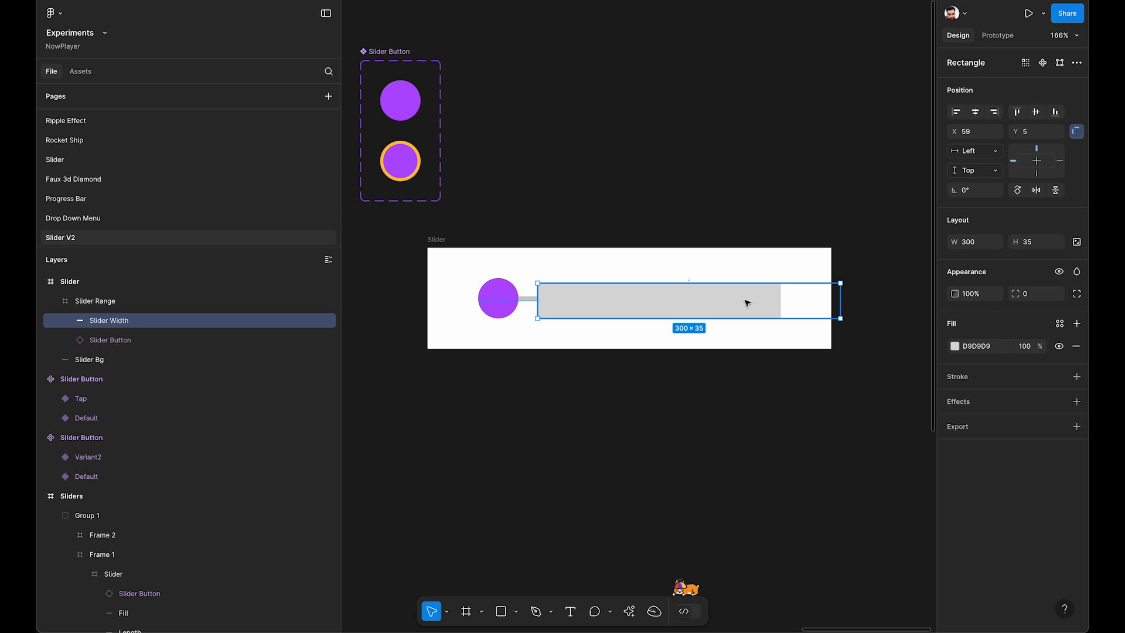
{"action": "left_click_drag", "start_coordinate": [747, 302], "coordinate": [603, 303]}
Fill the Slider Width rectangle with red and send it behind the Slider Button
{"action": "left_click", "coordinate": [976, 345]}
{"action": "type", "text": "red"}
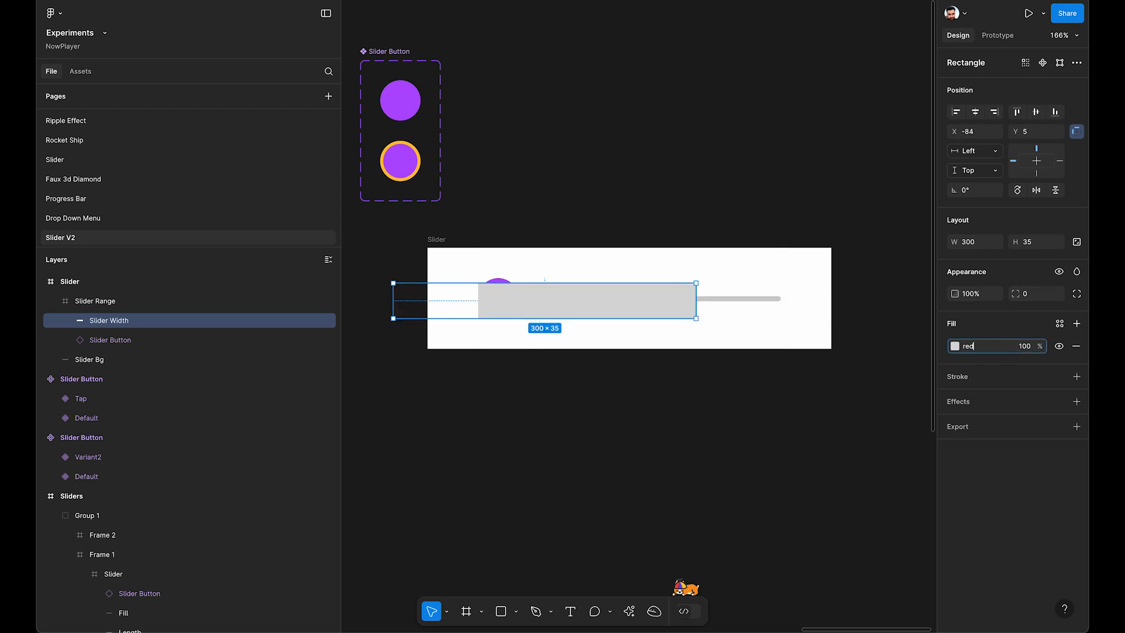
{"action": "key", "text": "Return"}
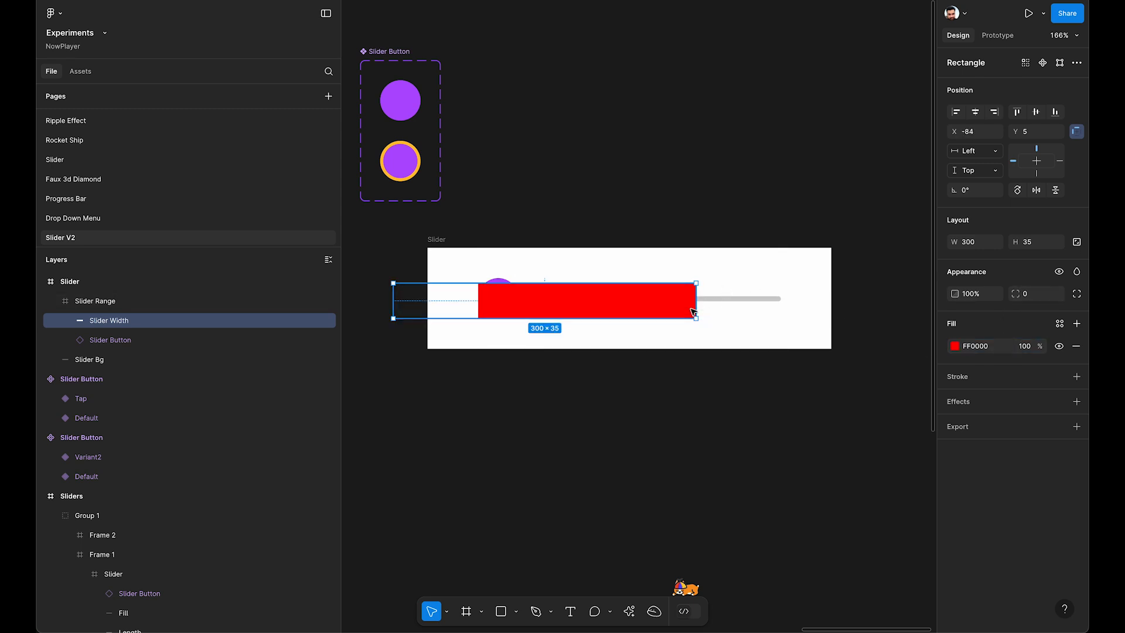
{"action": "key", "text": "ctrl+["}
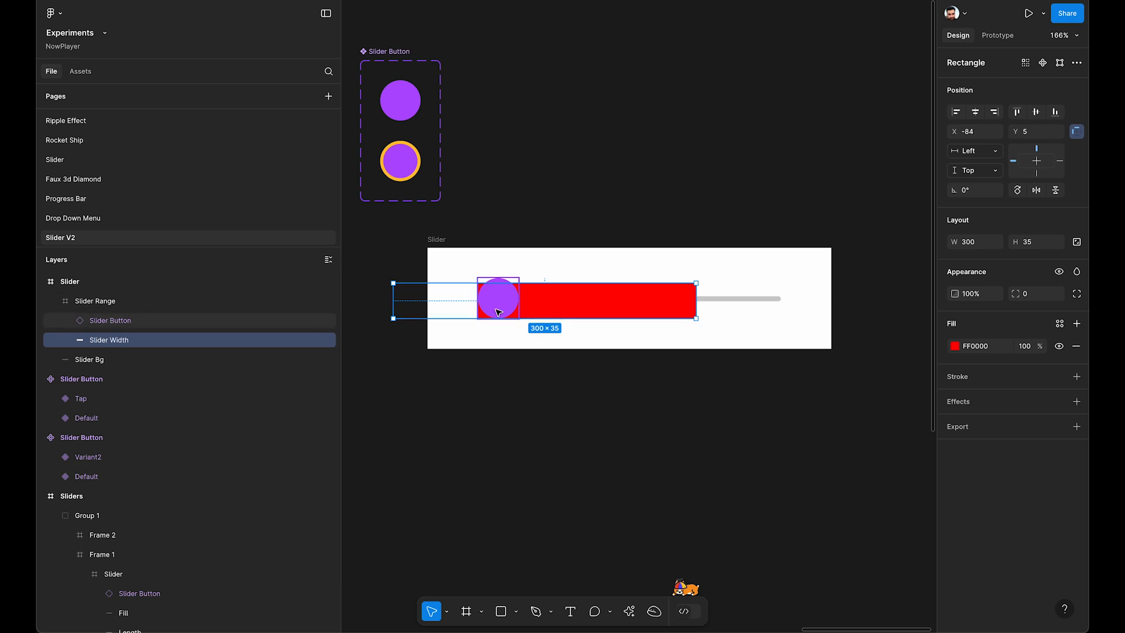
Move the Slider Width rectangle left to about X -294, so only a thin sliver remains inside Slider Range
{"action": "left_click_drag", "start_coordinate": [508, 312], "coordinate": [498, 313]}
{"action": "key", "text": "shift+Left"}
{"action": "key", "text": "shift+Left"}
{"action": "key", "text": "shift+Left"}
{"action": "key", "text": "shift+Left"}
{"action": "key", "text": "shift+Left"}
{"action": "key", "text": "shift+Left"}
{"action": "key", "text": "shift+Left"}
{"action": "key", "text": "shift+Left"}
{"action": "key", "text": "shift+Left"}
{"action": "key", "text": "shift+Left"}
{"action": "key", "text": "shift+Left"}
{"action": "key", "text": "shift+Left"}
{"action": "key", "text": "shift+Left"}
{"action": "key", "text": "shift+Left"}
{"action": "key", "text": "shift+Left"}
{"action": "key", "text": "shift+Left"}
{"action": "key", "text": "shift+Left"}
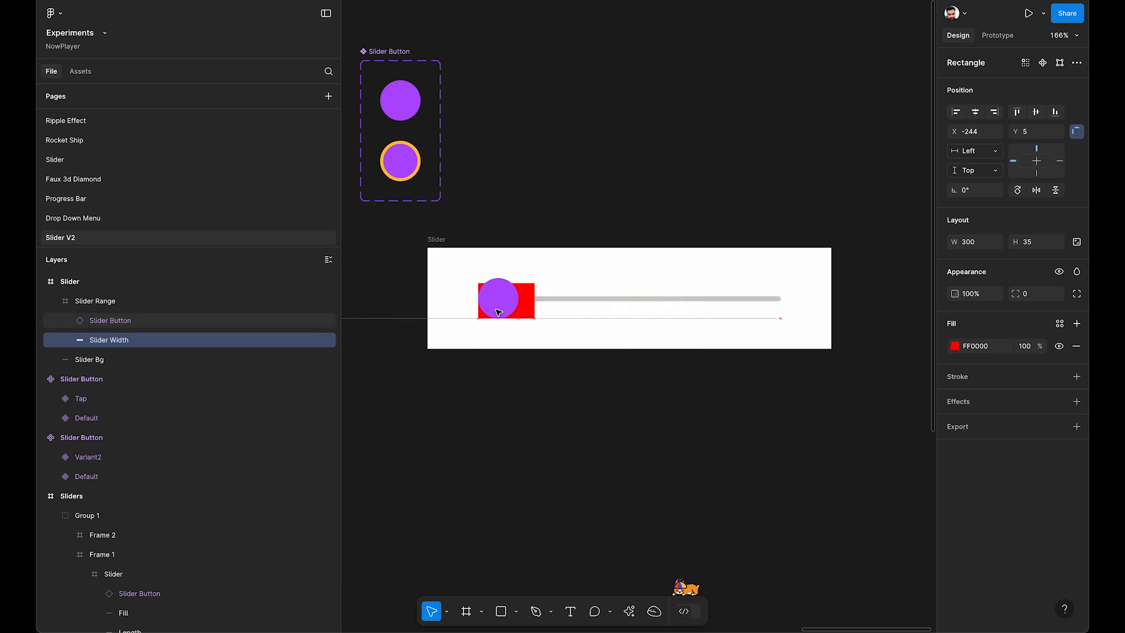
{"action": "key", "text": "shift+Left"}
{"action": "key", "text": "shift+Left"}
{"action": "key", "text": "shift+Left"}
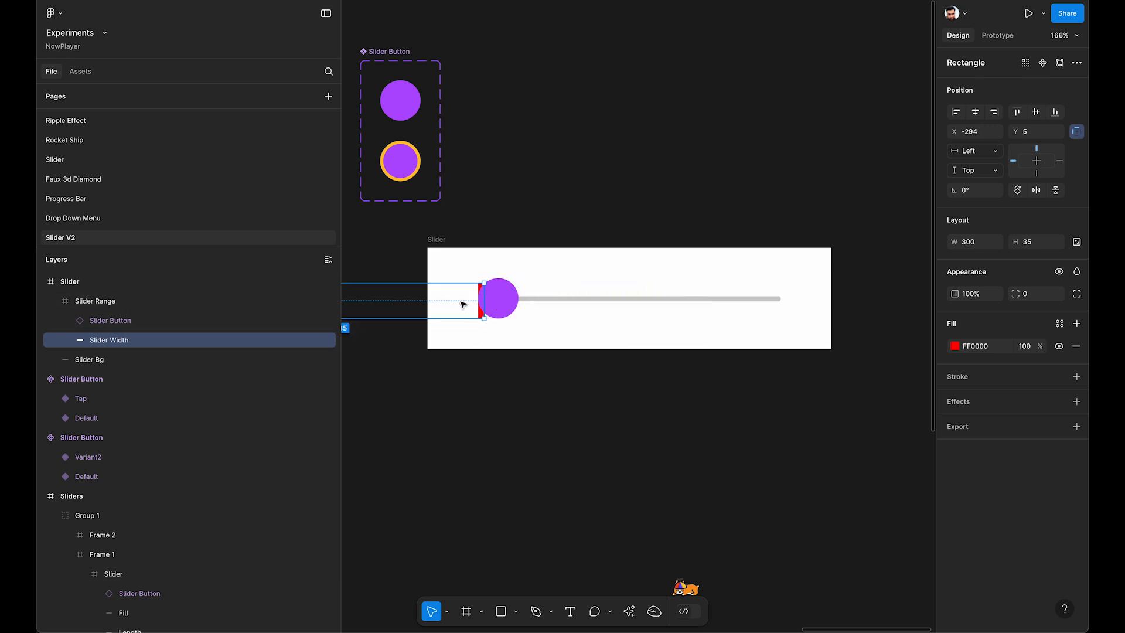
Turn off content clipping on the Slider Range frame
{"action": "left_click", "coordinate": [590, 301]}
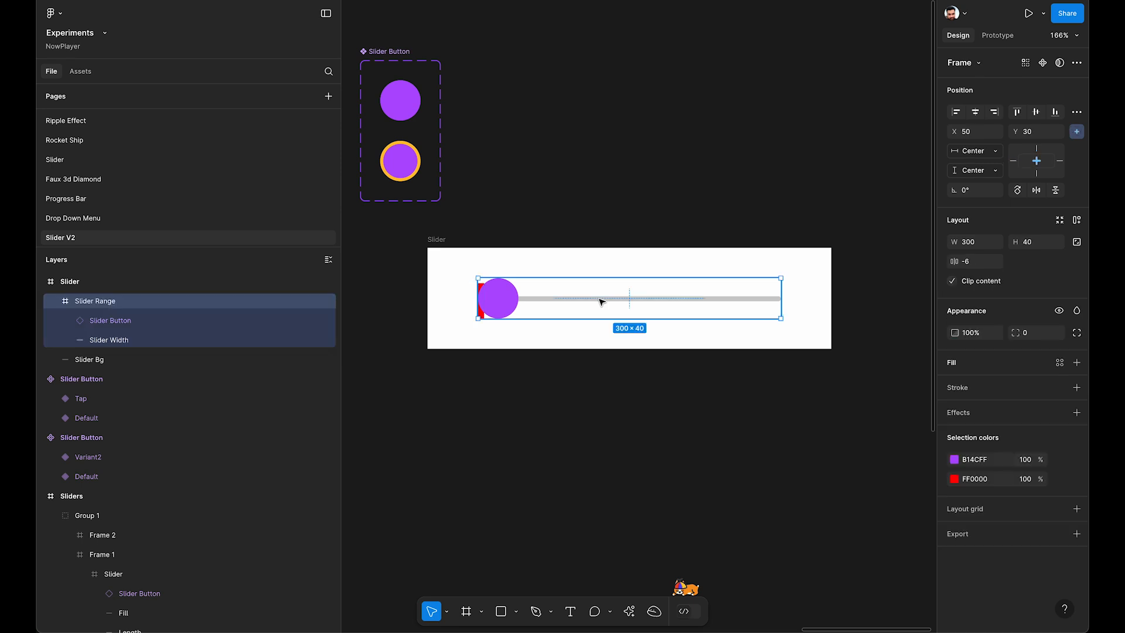
{"action": "left_click", "coordinate": [977, 284]}
{"action": "scroll", "coordinate": [530, 300], "scroll_direction": "up", "scroll_amount": 5}
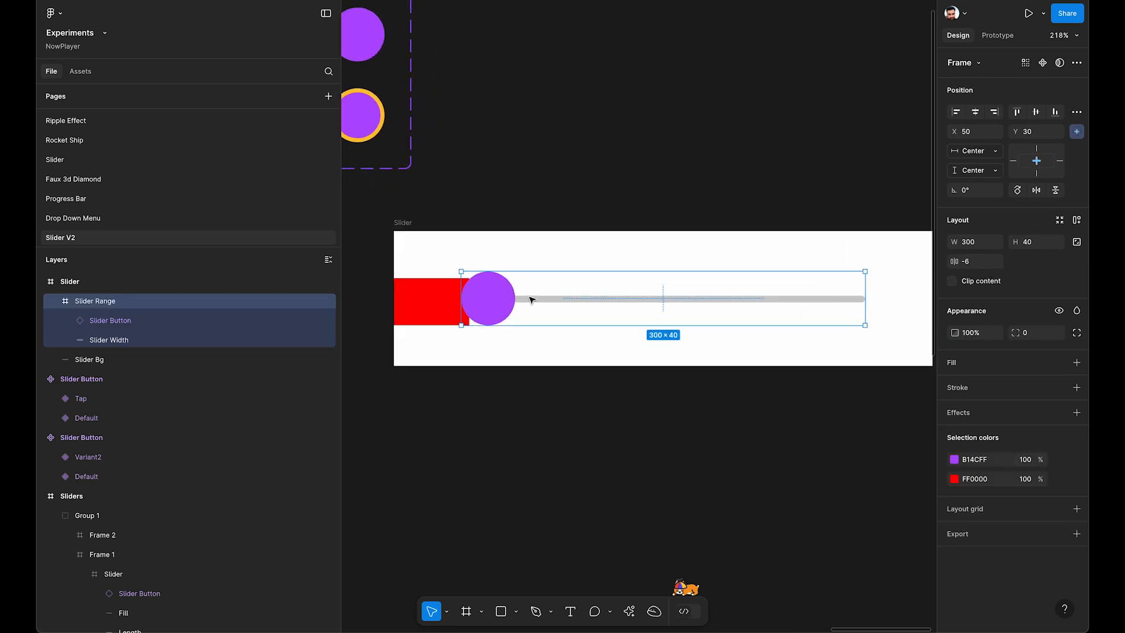
Move the Slider Width rectangle to X -300, flush with Slider Range's left edge, and center it vertically in the frame
{"action": "left_click", "coordinate": [441, 311]}
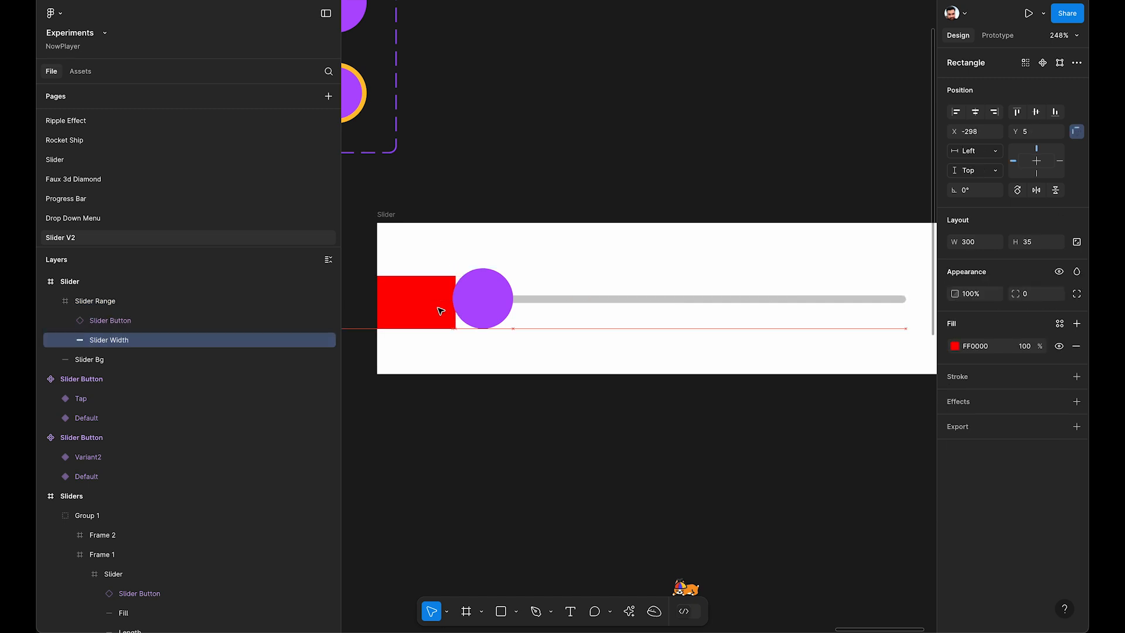
{"action": "key", "text": "Left"}
{"action": "key", "text": "Left"}
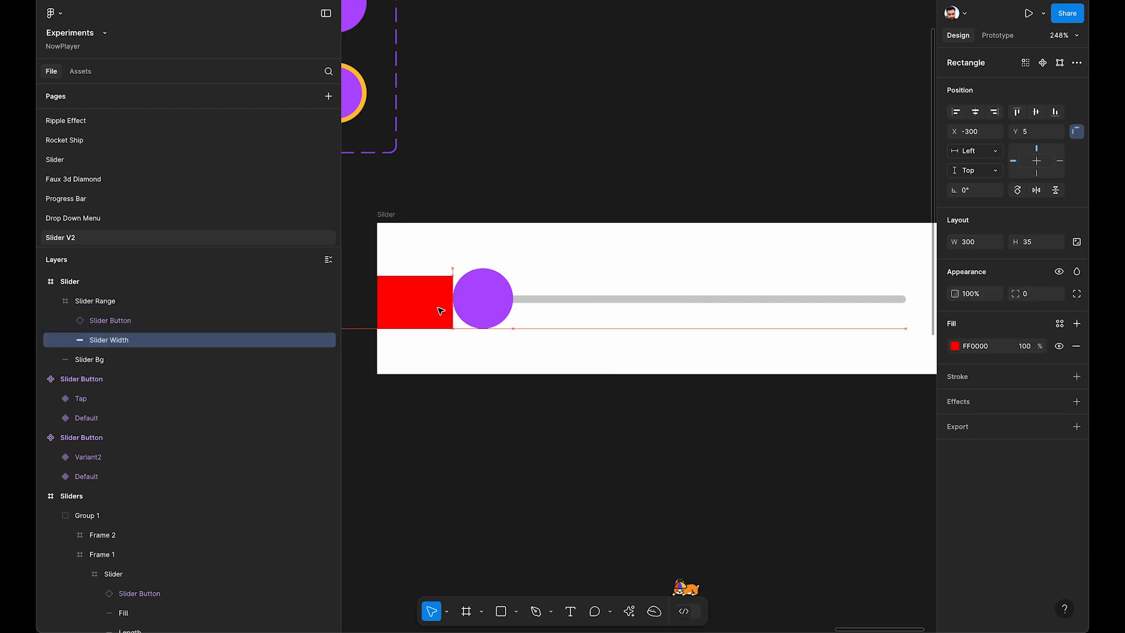
{"action": "left_click", "coordinate": [1036, 111]}
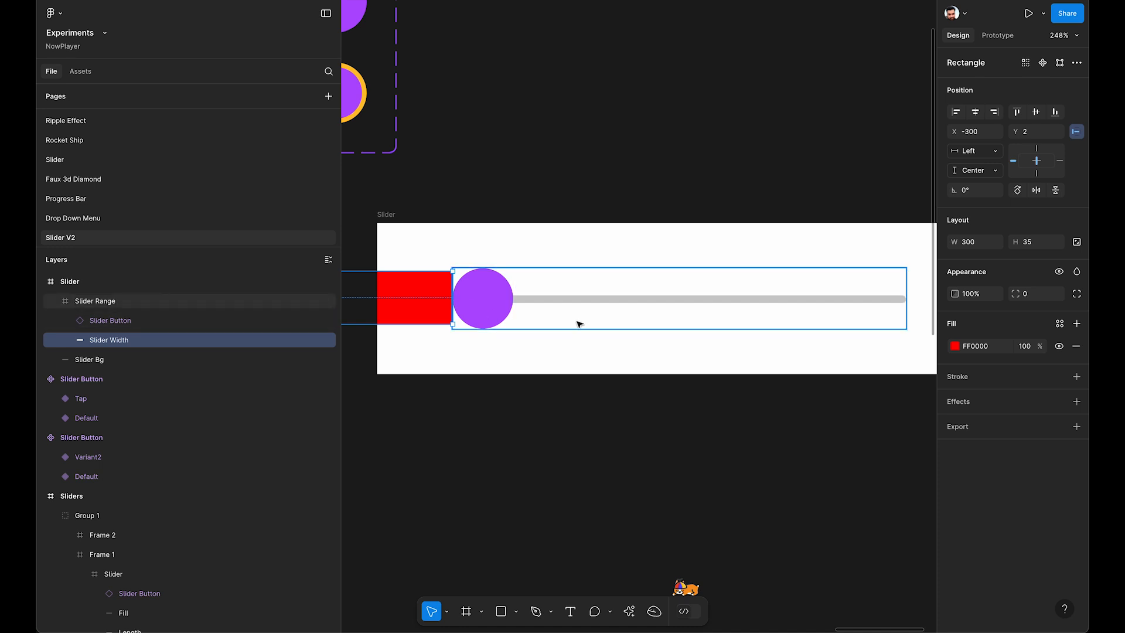
Set the Slider Range frame's prototype scroll overflow to Horizontal
{"action": "scroll", "coordinate": [579, 324], "scroll_direction": "down", "scroll_amount": 3}
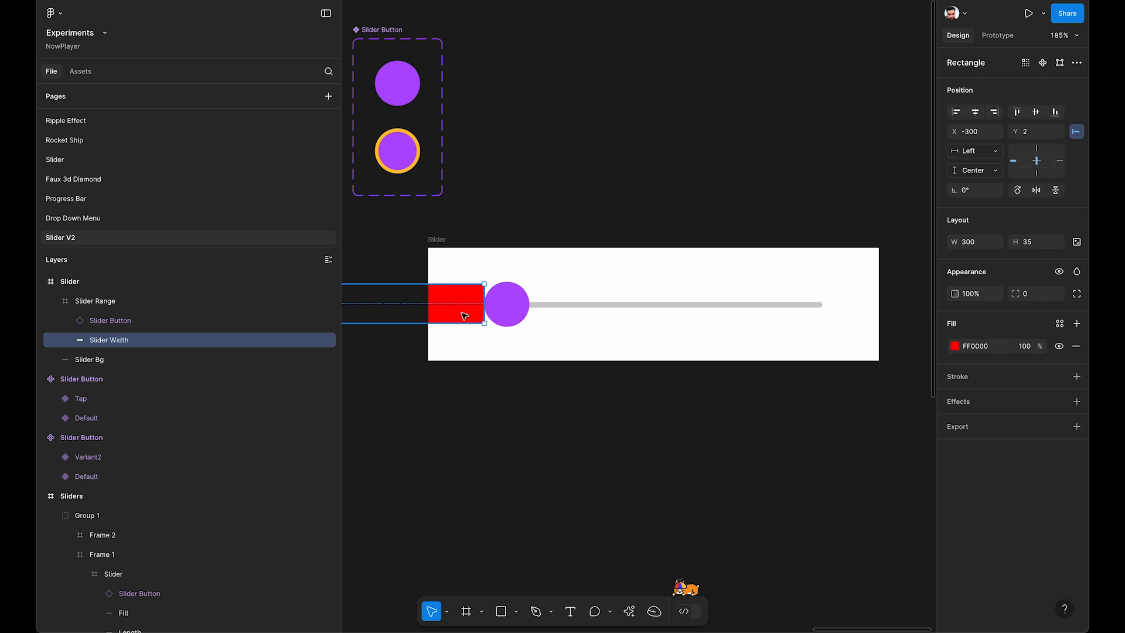
{"action": "left_click", "coordinate": [555, 322]}
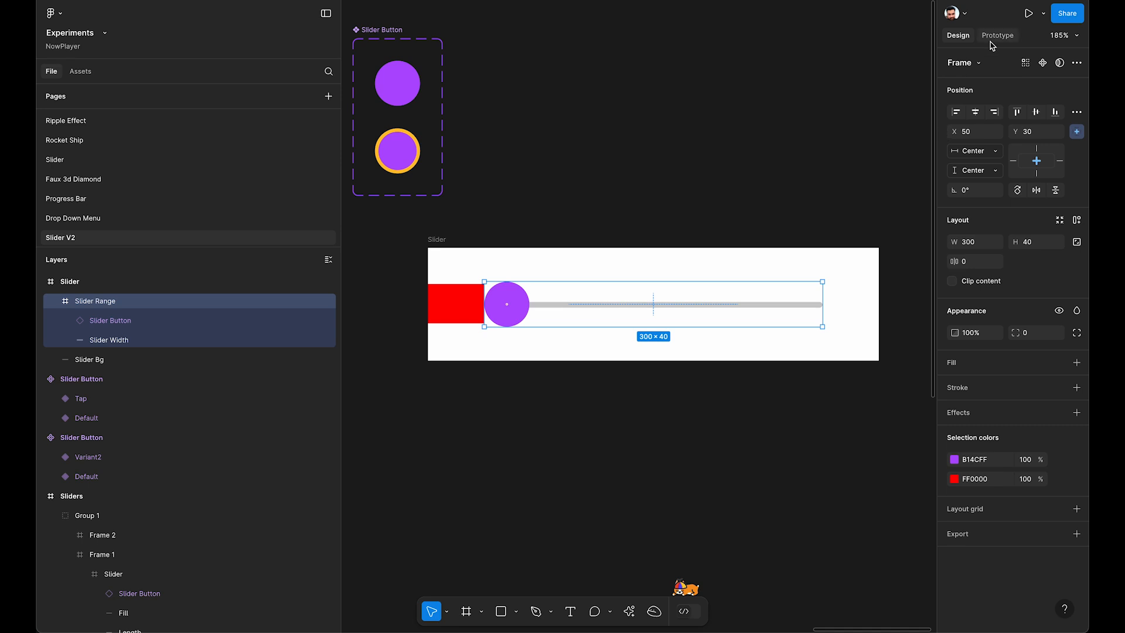
{"action": "left_click", "coordinate": [1009, 39]}
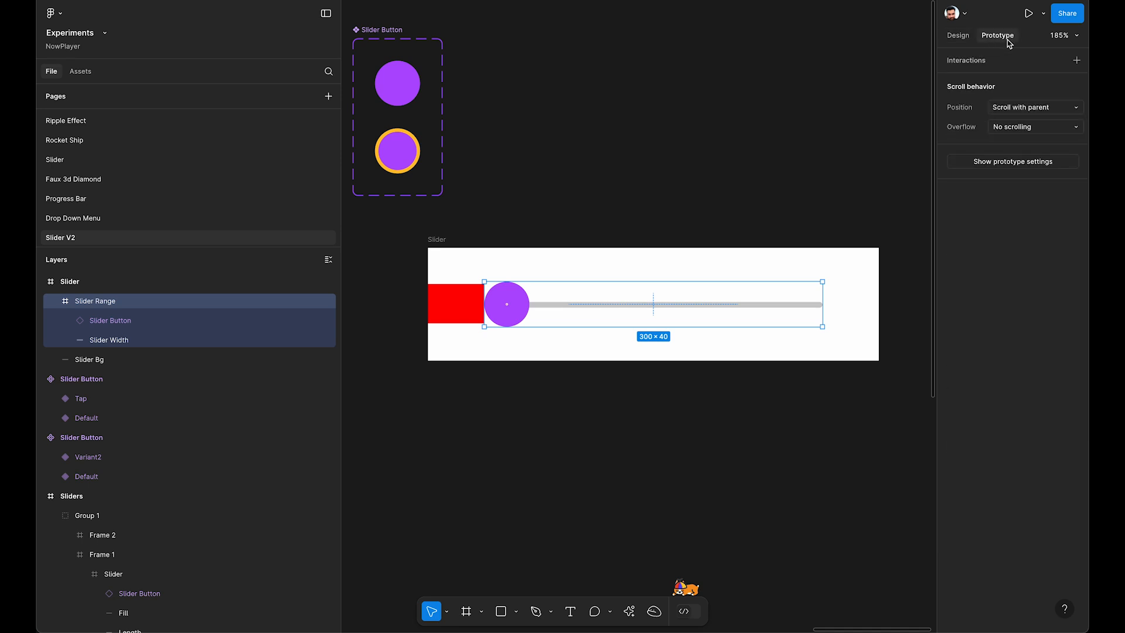
{"action": "left_click", "coordinate": [1043, 133]}
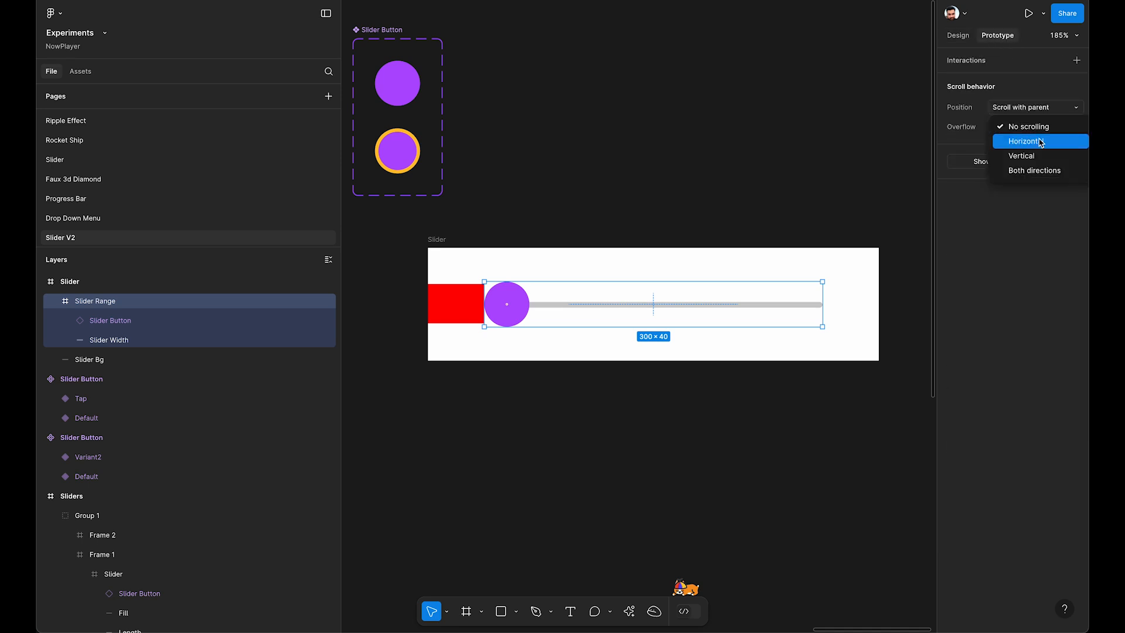
{"action": "left_click", "coordinate": [1039, 145]}
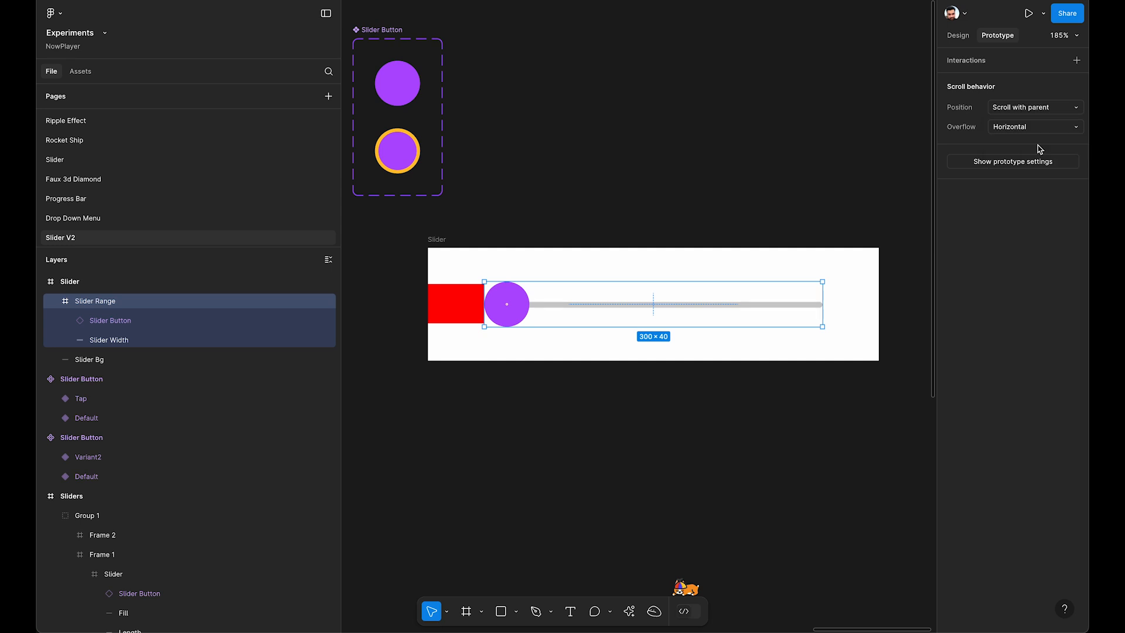
{"action": "left_click", "coordinate": [576, 163]}
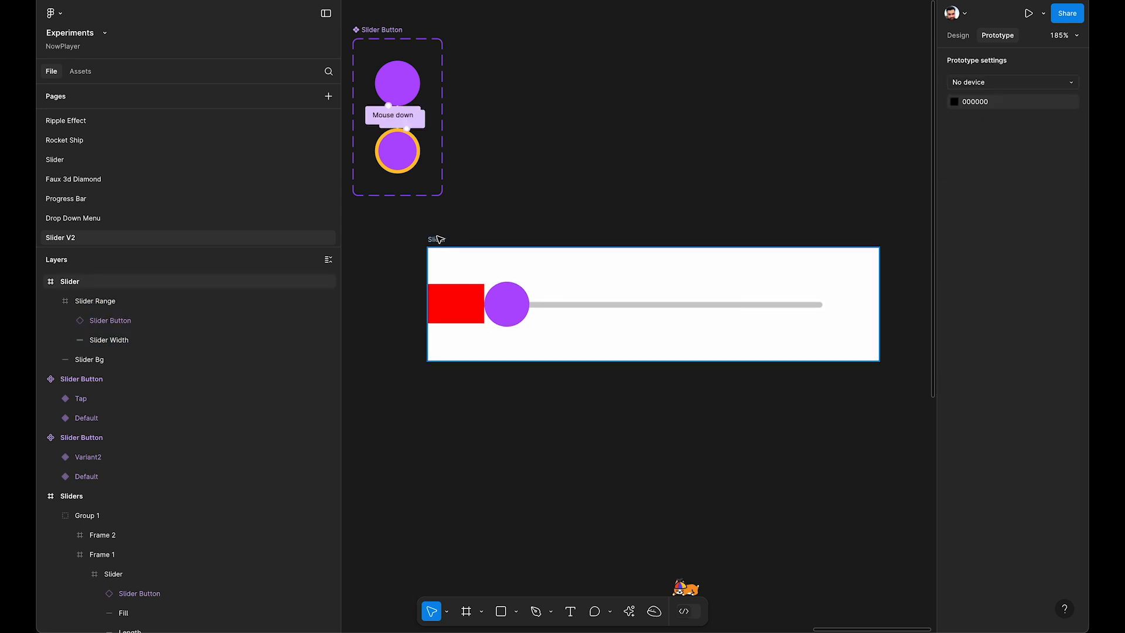
Preview the Slider frame and slide the button along the track to test the fill, and close the preview
{"action": "left_click", "coordinate": [439, 240]}
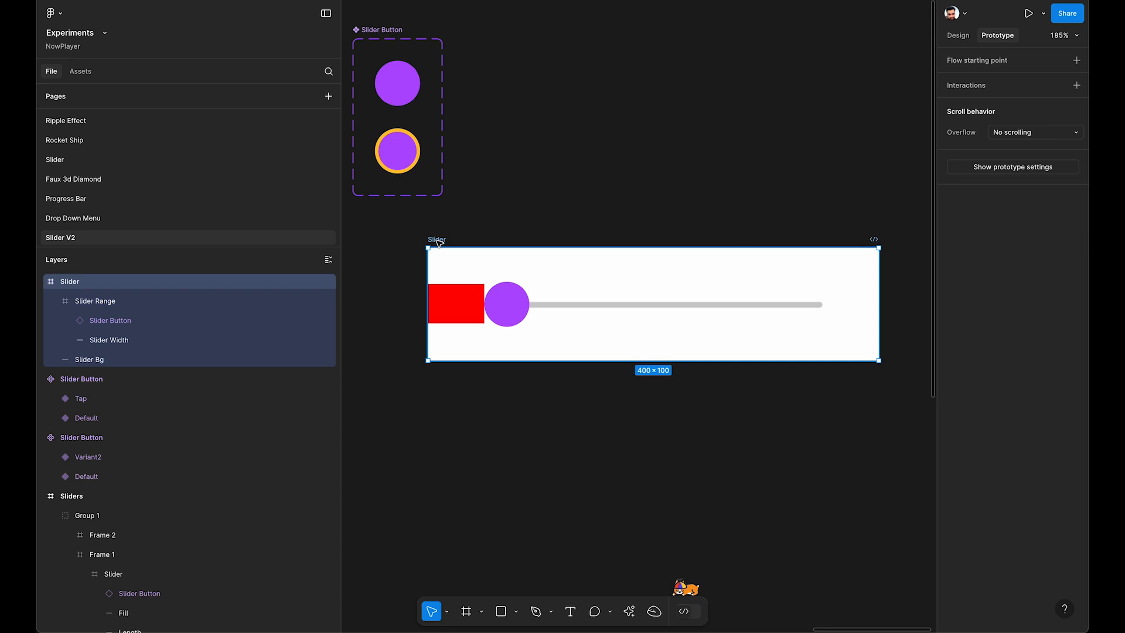
{"action": "key", "text": "shift+space"}
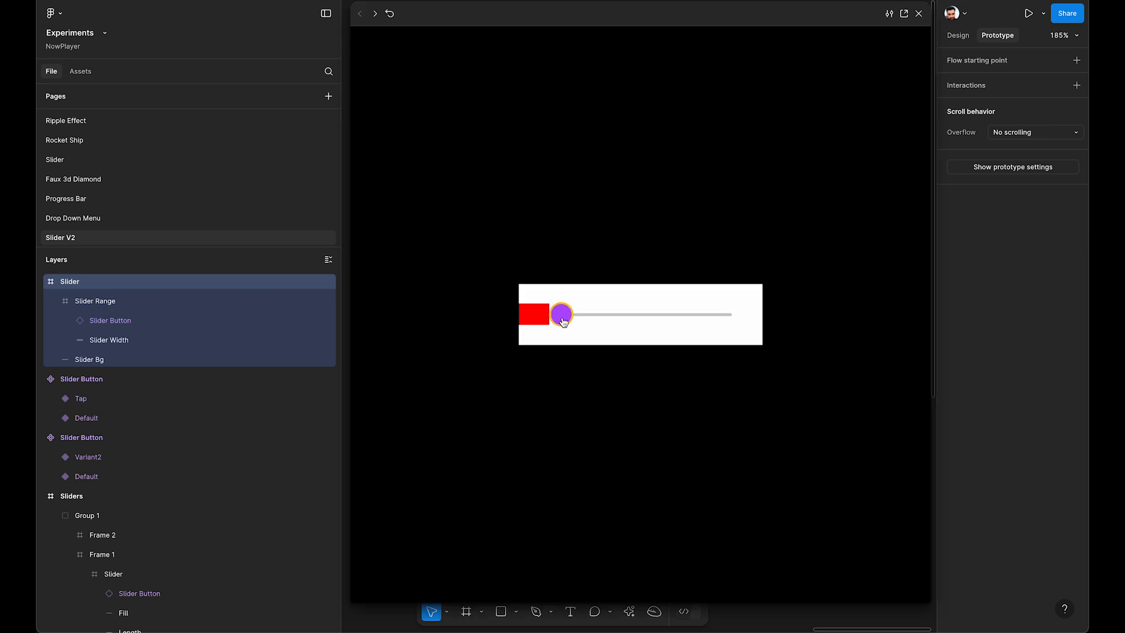
{"action": "left_click_drag", "start_coordinate": [561, 321], "coordinate": [691, 321]}
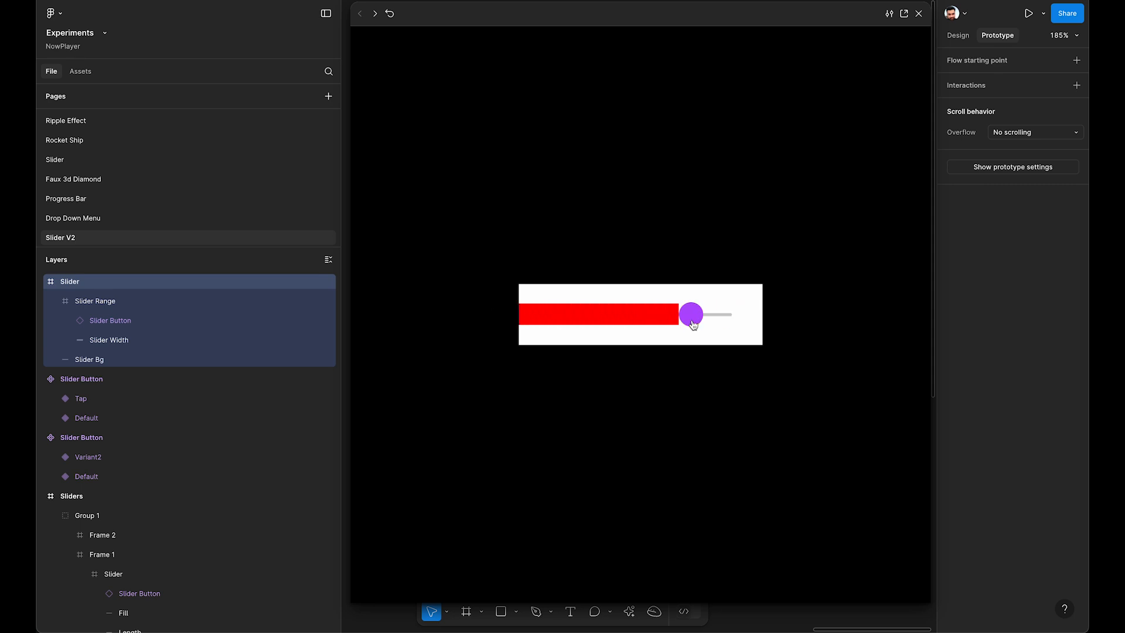
{"action": "left_click", "coordinate": [918, 15]}
{"action": "left_click", "coordinate": [609, 170]}
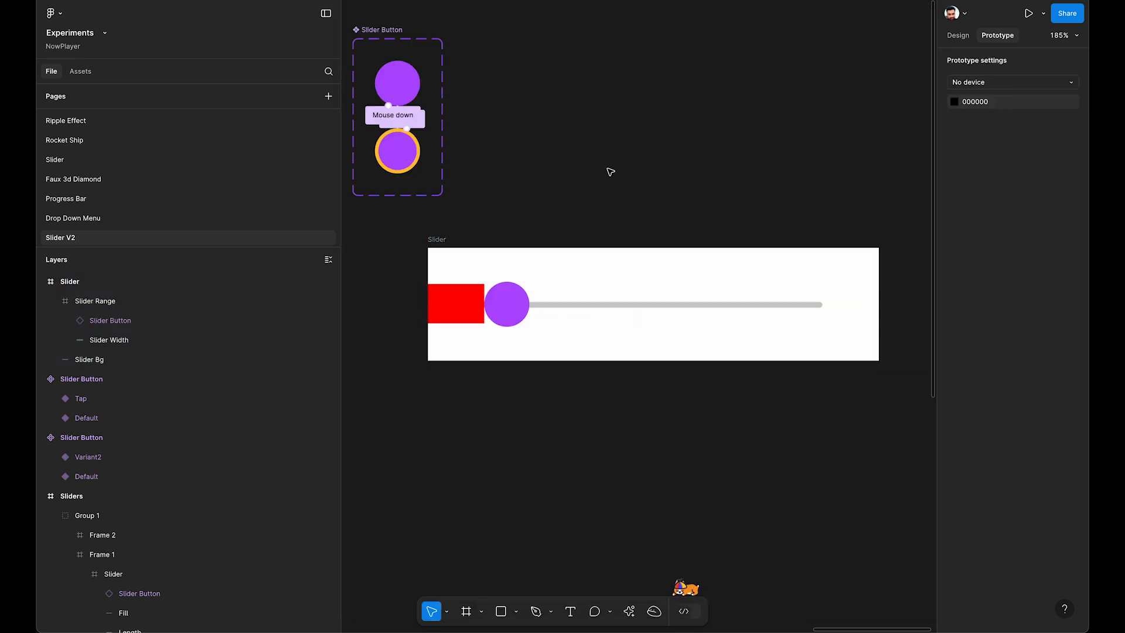
Add a stroke to the Slider Range frame using the Page Bg library color
{"action": "left_click", "coordinate": [562, 297]}
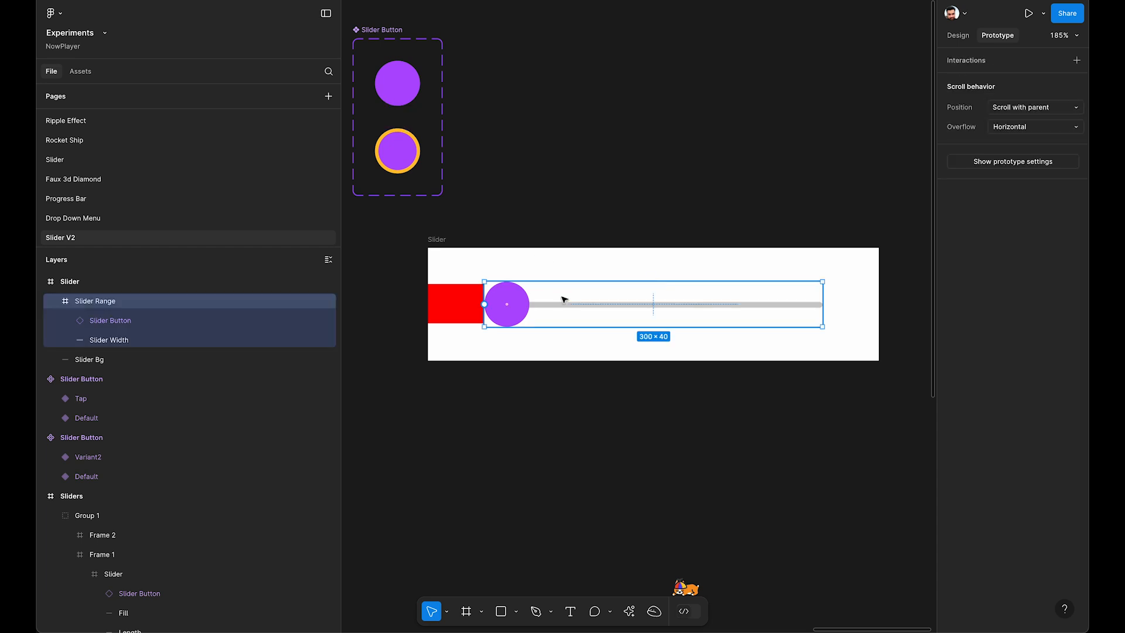
{"action": "left_click", "coordinate": [957, 35]}
{"action": "left_click", "coordinate": [1060, 388]}
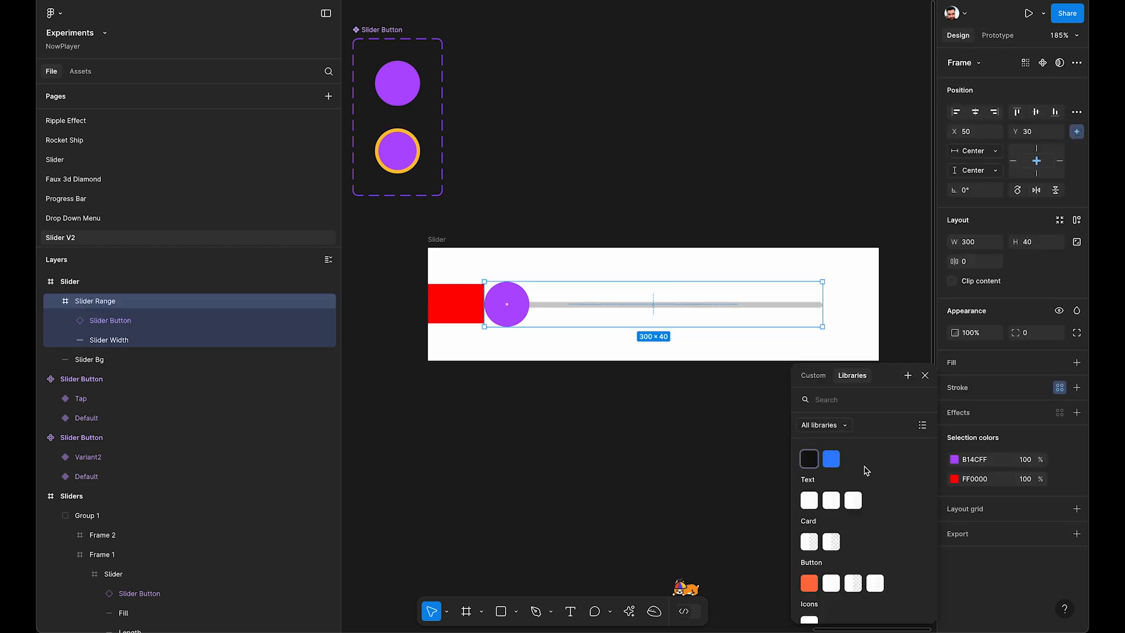
{"action": "left_click", "coordinate": [809, 464]}
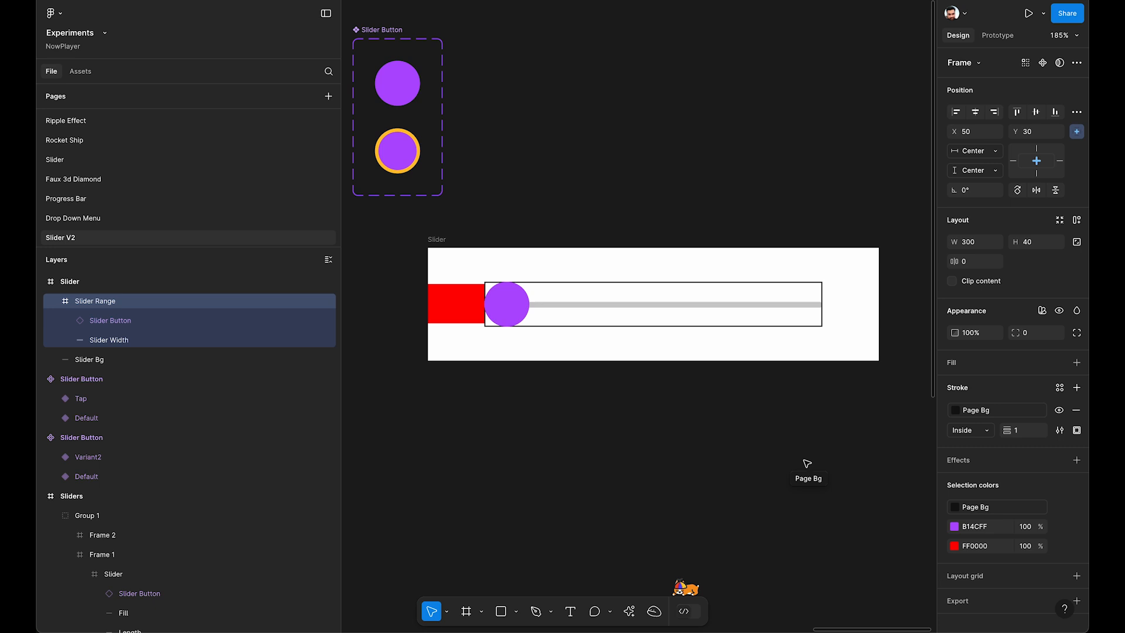
{"action": "left_click", "coordinate": [685, 241]}
Preview the Slider frame again, slide the button to the far right end of the range, and close the preview
{"action": "left_click", "coordinate": [438, 240]}
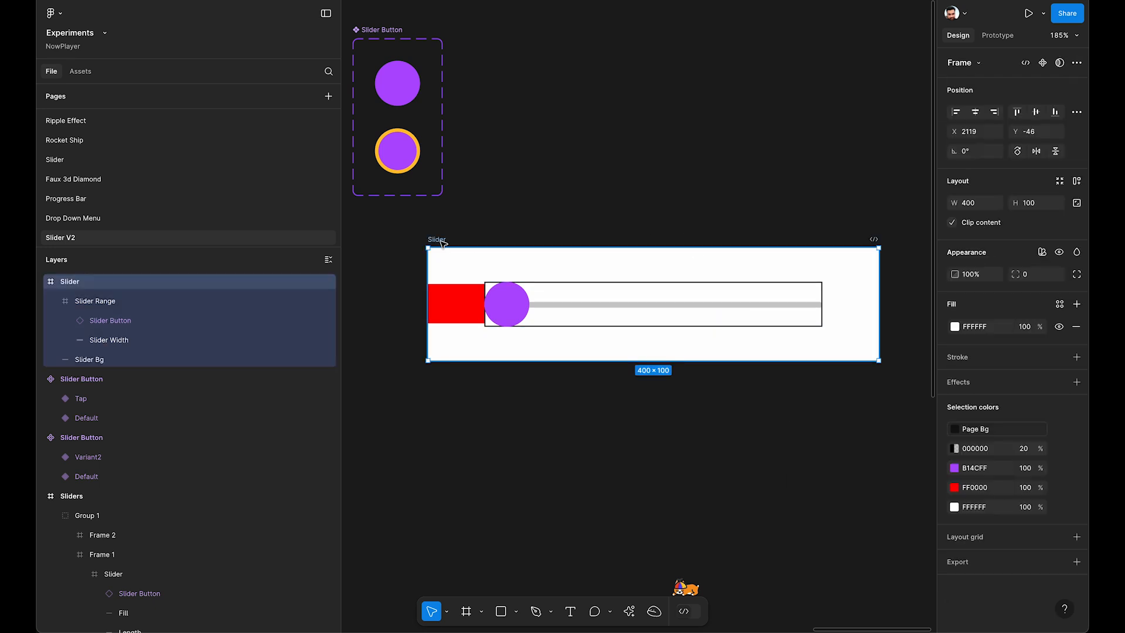
{"action": "key", "text": "shift+space"}
{"action": "mouse_move", "coordinate": [560, 318]}
{"action": "left_mouse_down"}
{"action": "mouse_move", "coordinate": [610, 321]}
{"action": "mouse_move", "coordinate": [562, 321]}
{"action": "left_mouse_up"}
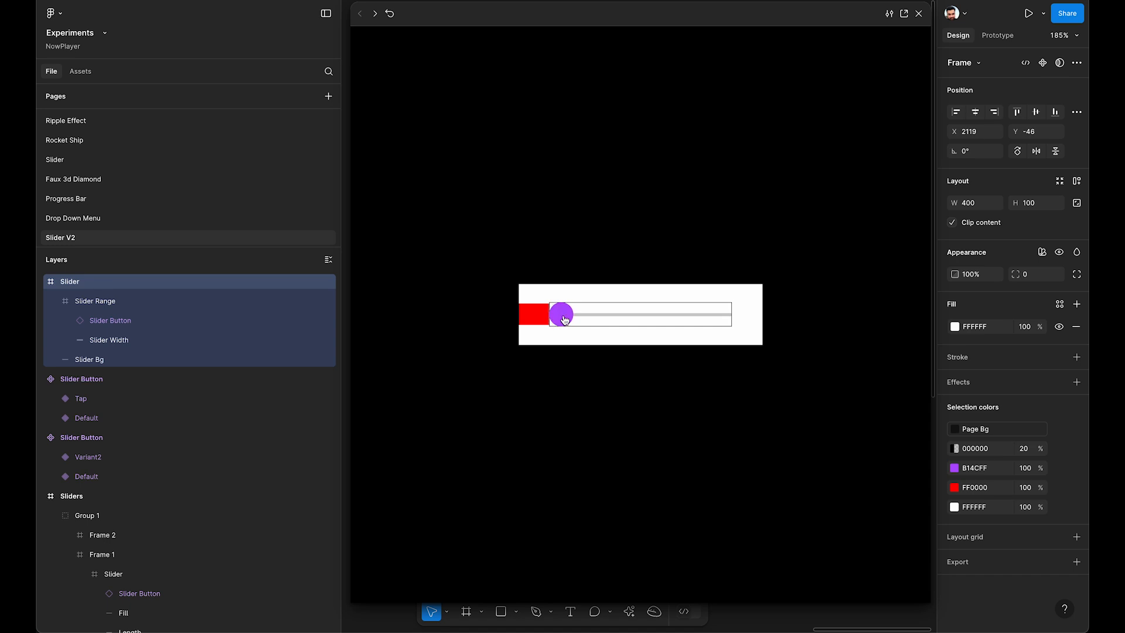
{"action": "left_click", "coordinate": [563, 319]}
{"action": "left_click_drag", "start_coordinate": [564, 319], "coordinate": [743, 328]}
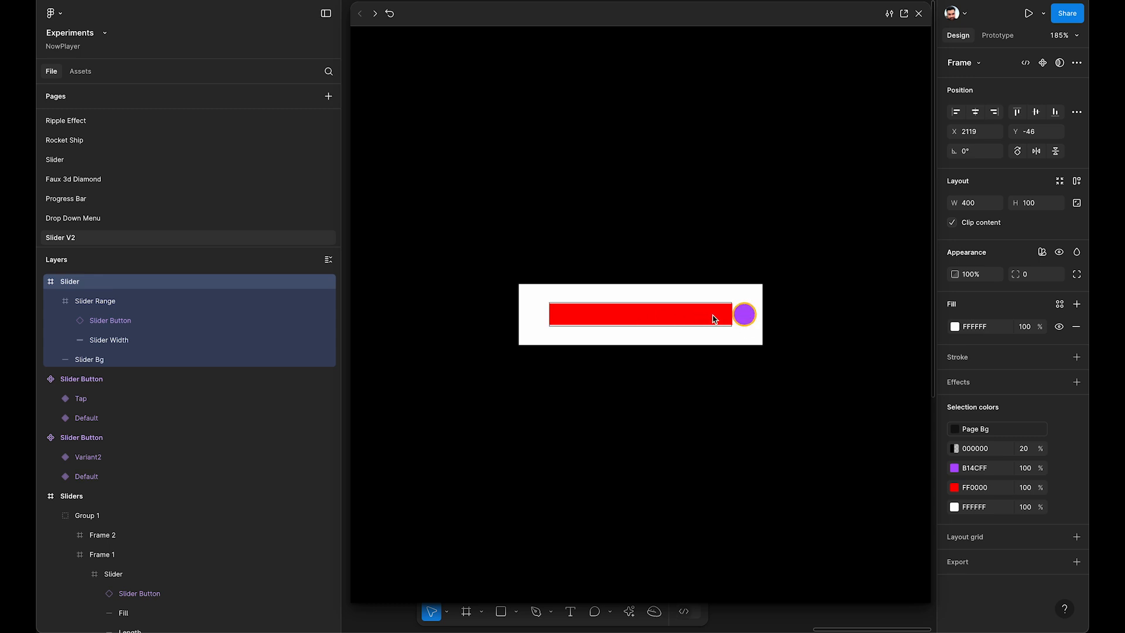
{"action": "left_click", "coordinate": [919, 15]}
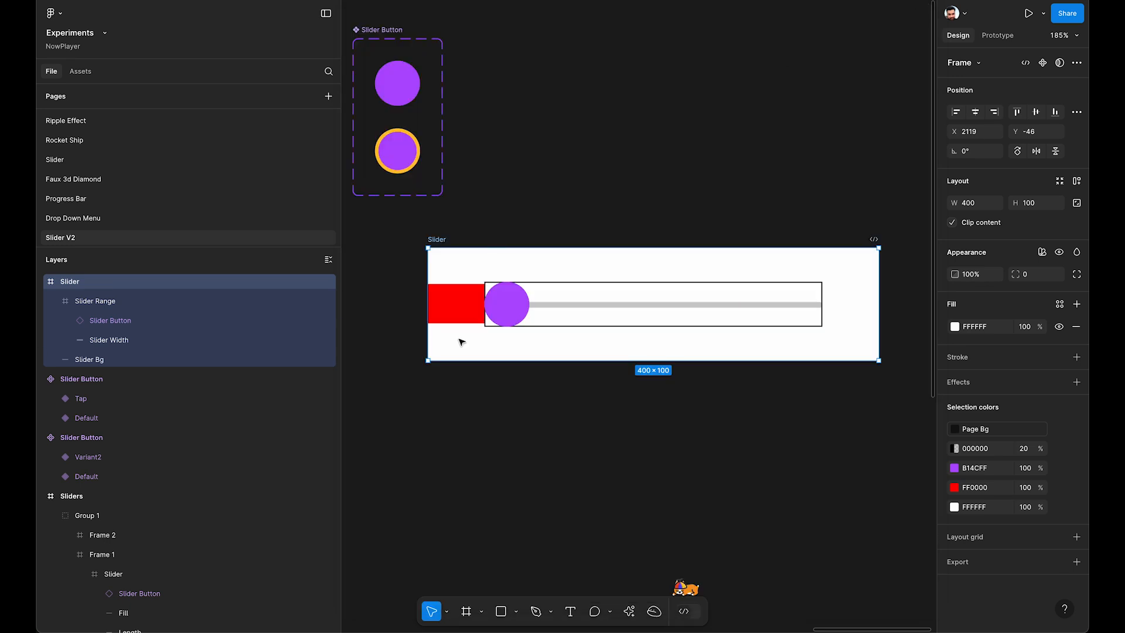
Reduce the Slider Width rectangle's width by the button's 40, to 260
{"action": "left_click", "coordinate": [467, 304]}
{"action": "left_click", "coordinate": [506, 320]}
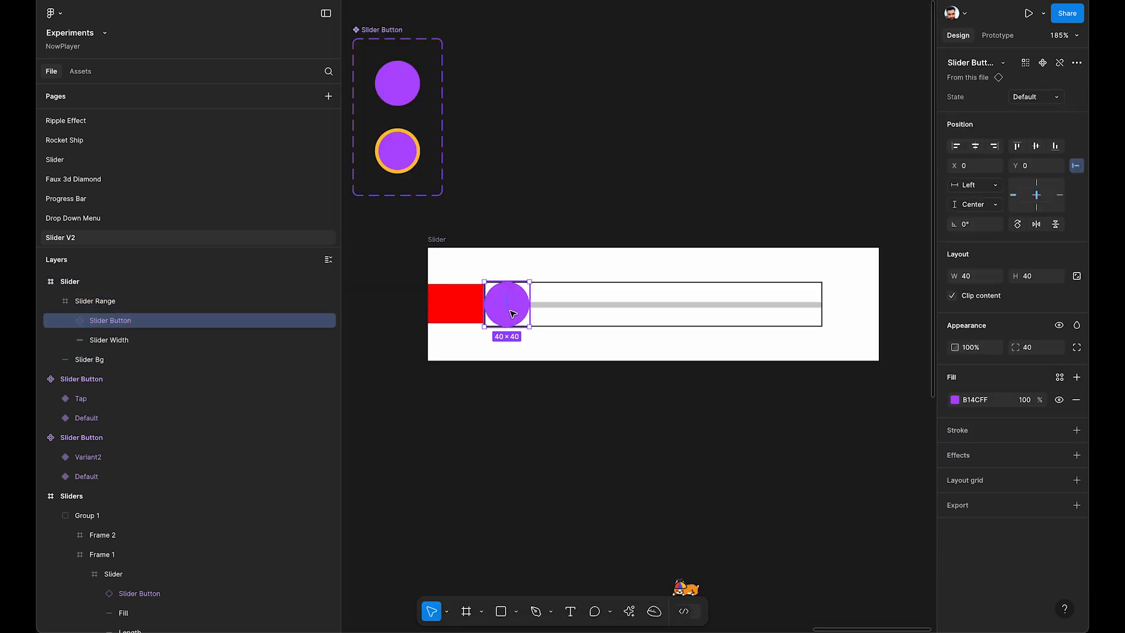
{"action": "left_click", "coordinate": [467, 304]}
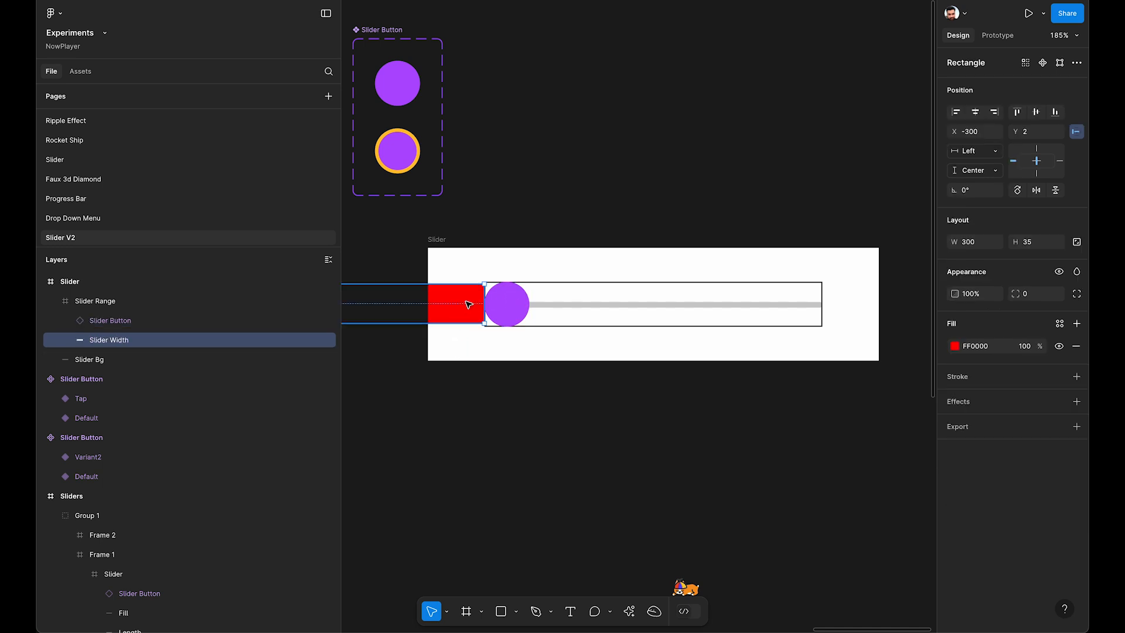
{"action": "left_click", "coordinate": [981, 245]}
{"action": "key", "text": "Right"}
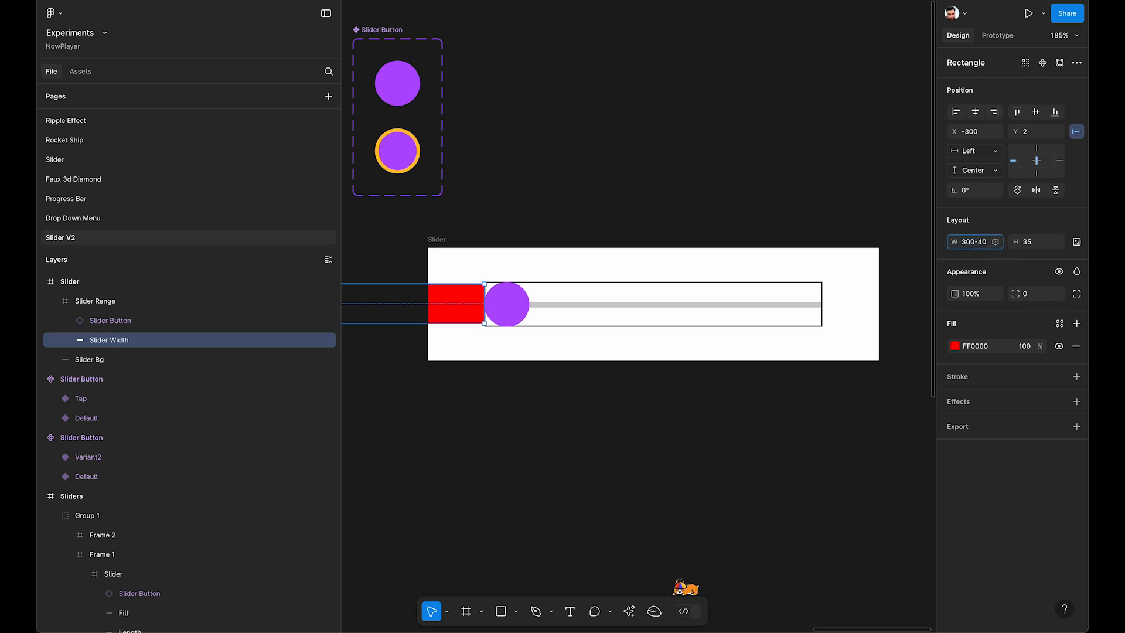
{"action": "key", "text": "Return"}
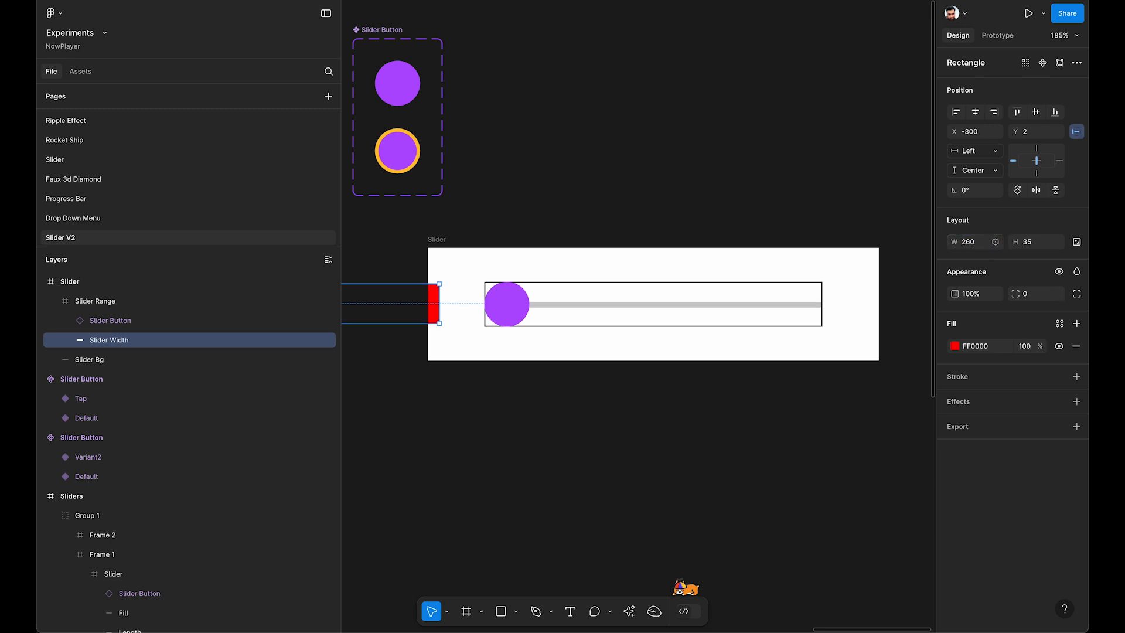
Move the Slider Width rectangle right to X -260, so its right edge meets Slider Range's left edge
{"action": "scroll", "coordinate": [435, 308], "scroll_direction": "up", "scroll_amount": 1}
{"action": "scroll", "coordinate": [435, 309], "scroll_direction": "up", "scroll_amount": 5}
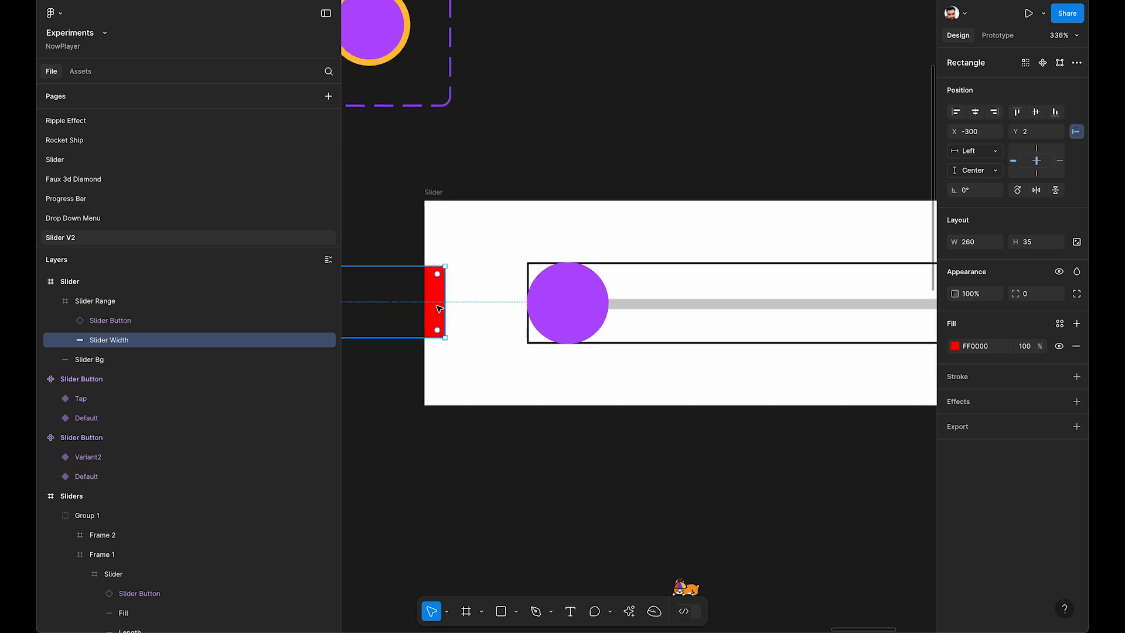
{"action": "left_click_drag", "start_coordinate": [440, 308], "coordinate": [520, 306]}
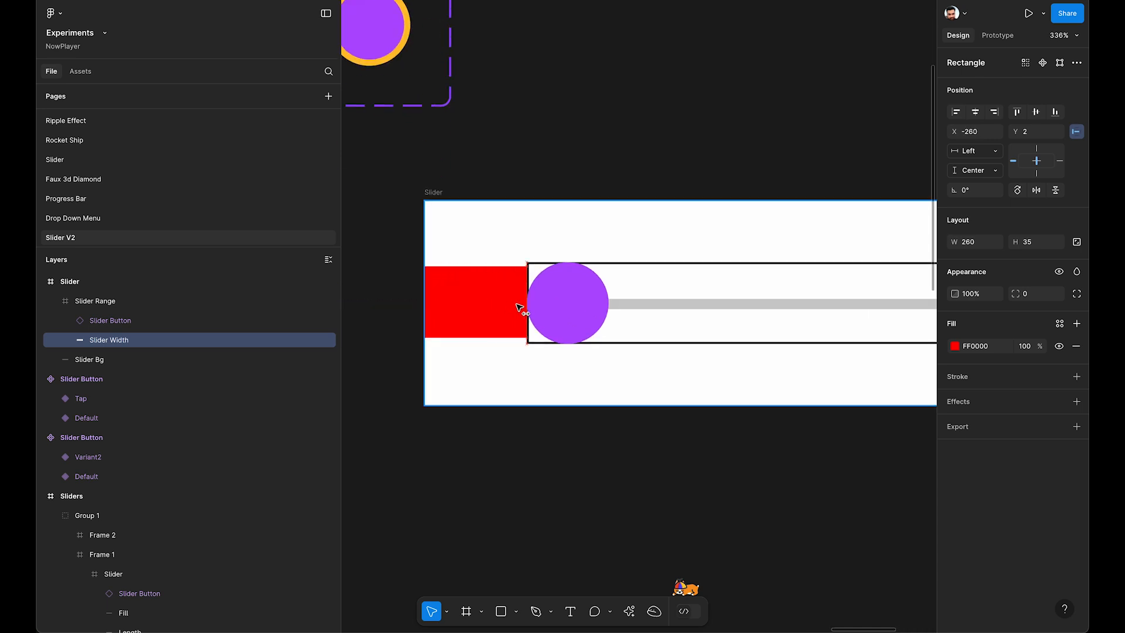
{"action": "left_click", "coordinate": [504, 214]}
Set the outer Slider frame's fill to 000000 at 10% opacity
{"action": "scroll", "coordinate": [504, 214], "scroll_direction": "down", "scroll_amount": 4}
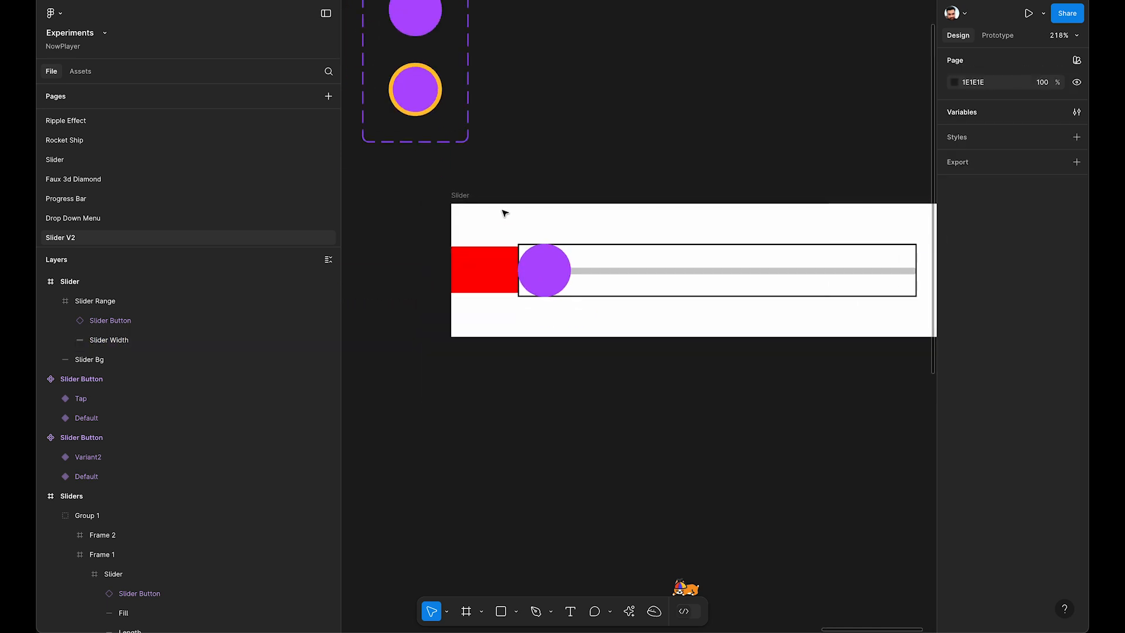
{"action": "left_click", "coordinate": [460, 196]}
{"action": "scroll", "coordinate": [464, 196], "scroll_direction": "right", "scroll_amount": 2}
{"action": "scroll", "coordinate": [465, 195], "scroll_direction": "up", "scroll_amount": 1}
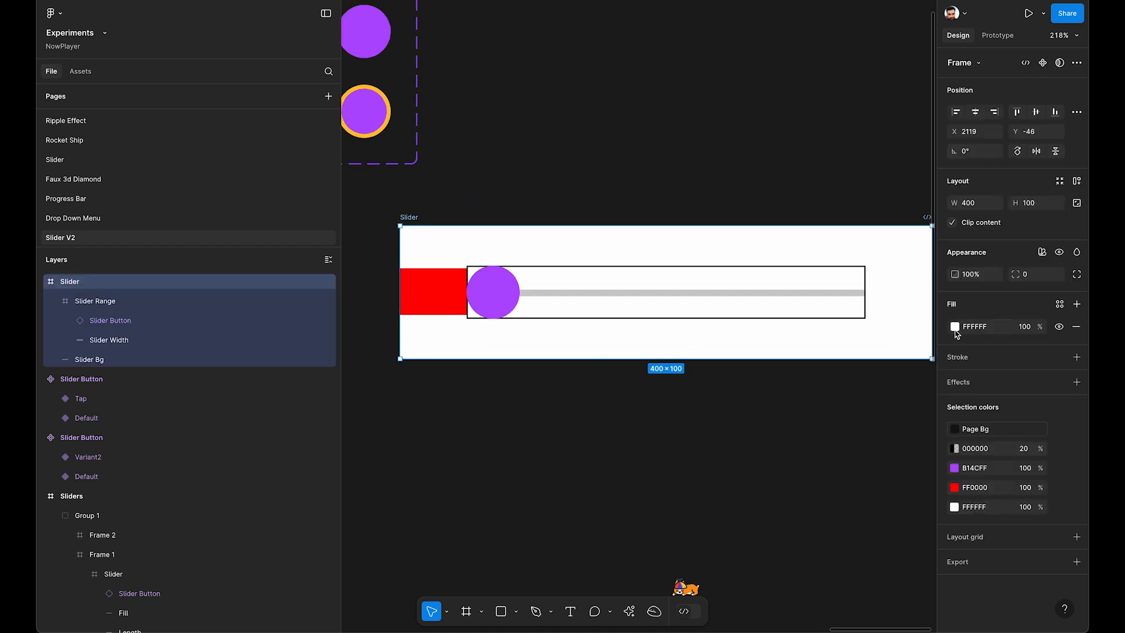
{"action": "left_click", "coordinate": [974, 326]}
{"action": "type", "text": "000000"}
{"action": "key", "text": "Tab"}
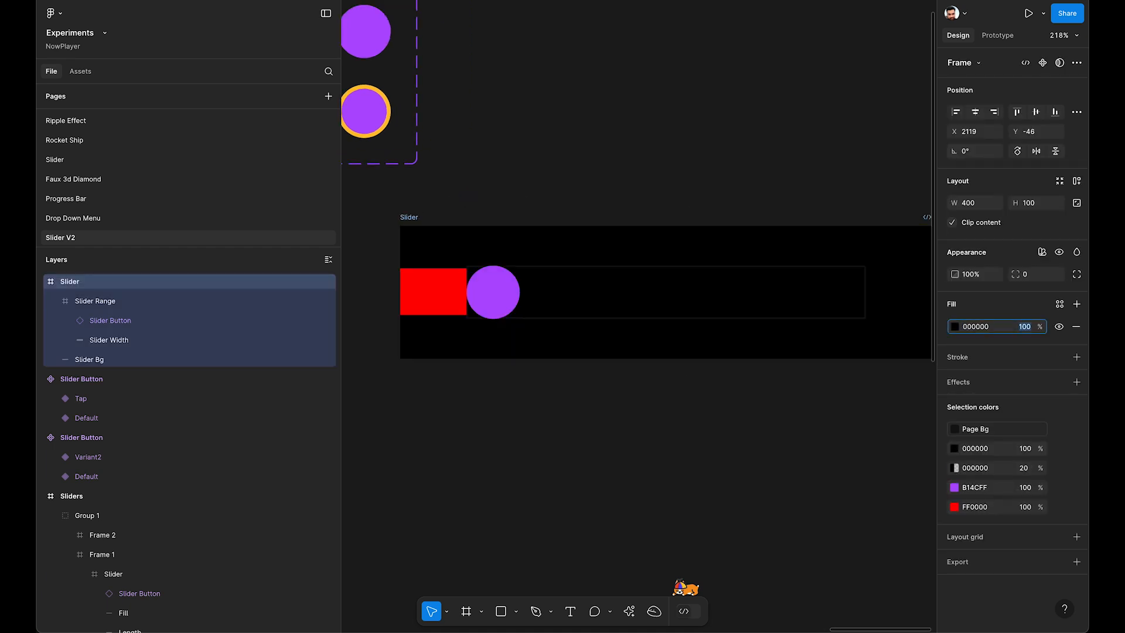
{"action": "key", "text": "Return"}
Change the outer Slider frame's fill color to FFFFFF
{"action": "left_click", "coordinate": [967, 331]}
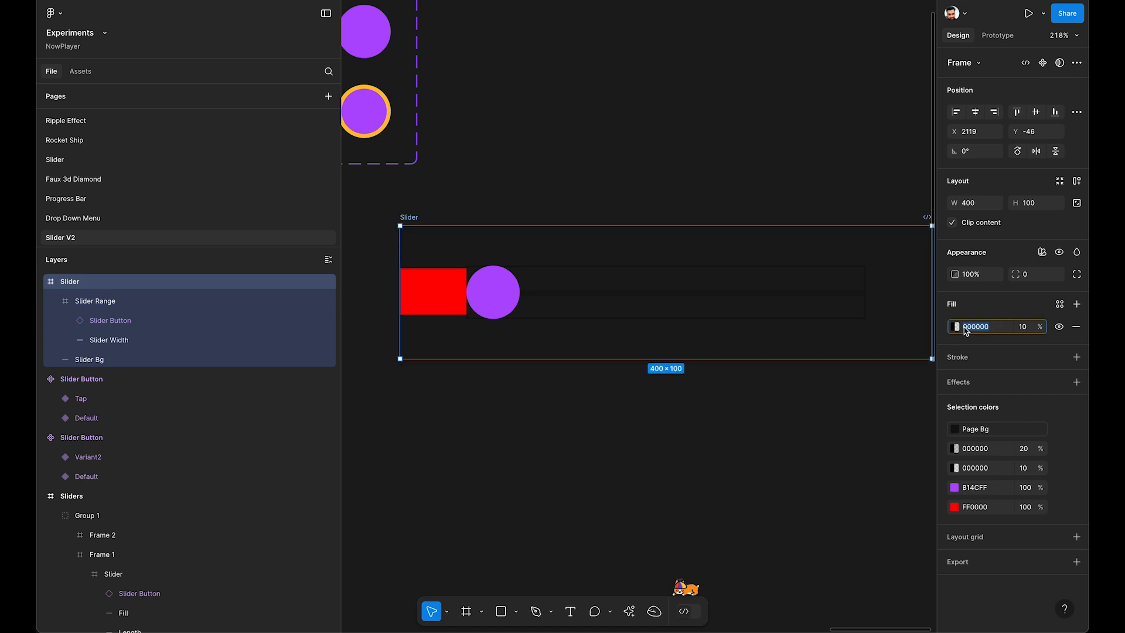
{"action": "type", "text": "FFFFFF"}
{"action": "key", "text": "Tab"}
{"action": "left_click", "coordinate": [692, 172]}
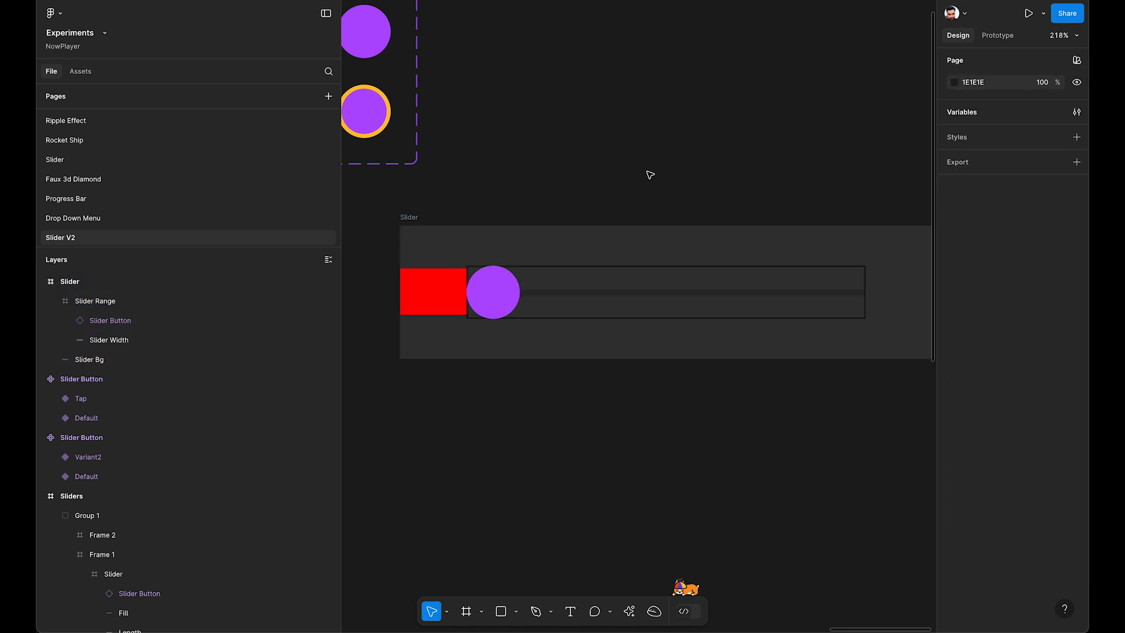
Preview the outer Slider frame, slide the button along the track to its far end, and close the preview
{"action": "left_click", "coordinate": [407, 220]}
{"action": "scroll", "coordinate": [408, 220], "scroll_direction": "right", "scroll_amount": 1}
{"action": "scroll", "coordinate": [410, 223], "scroll_direction": "left", "scroll_amount": 1}
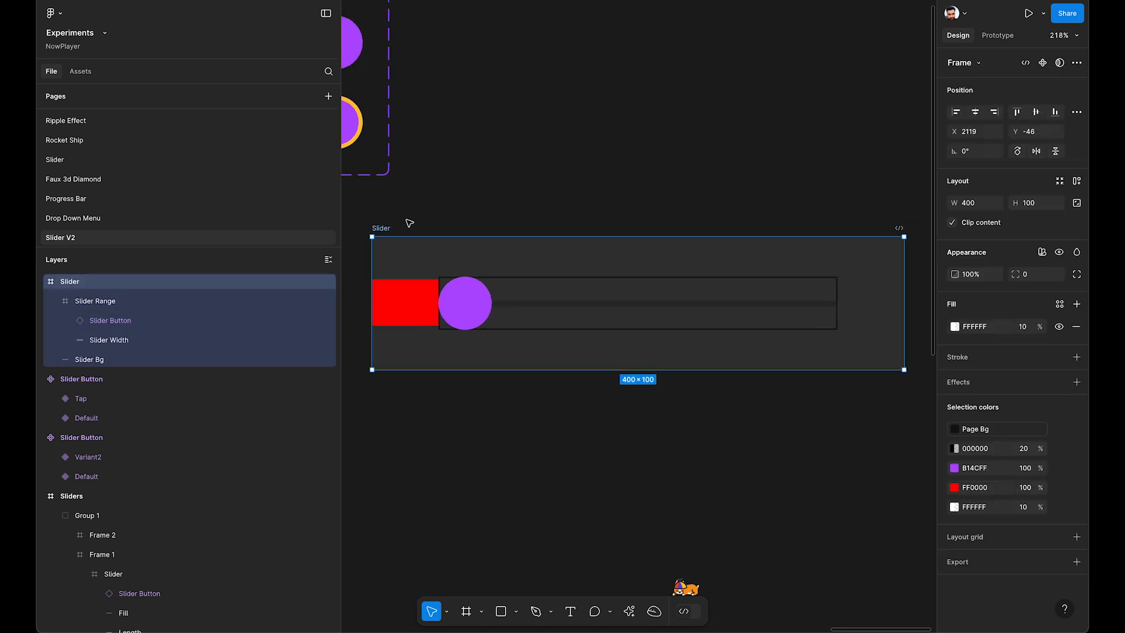
{"action": "key", "text": "shift+space"}
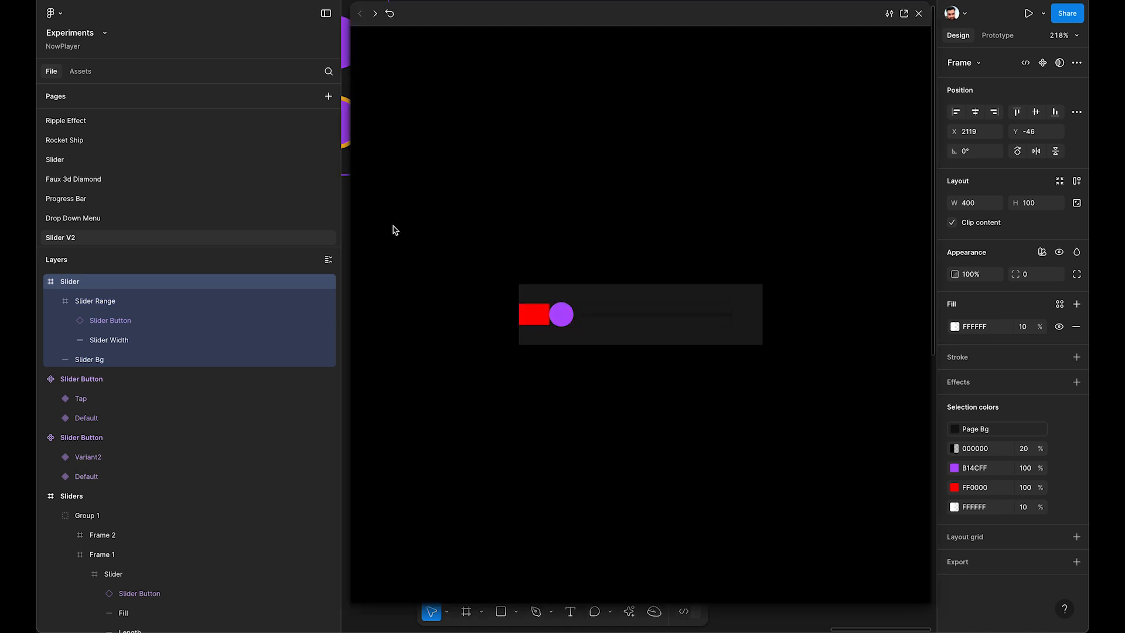
{"action": "left_click_drag", "start_coordinate": [562, 314], "coordinate": [738, 319]}
{"action": "left_click", "coordinate": [917, 13]}
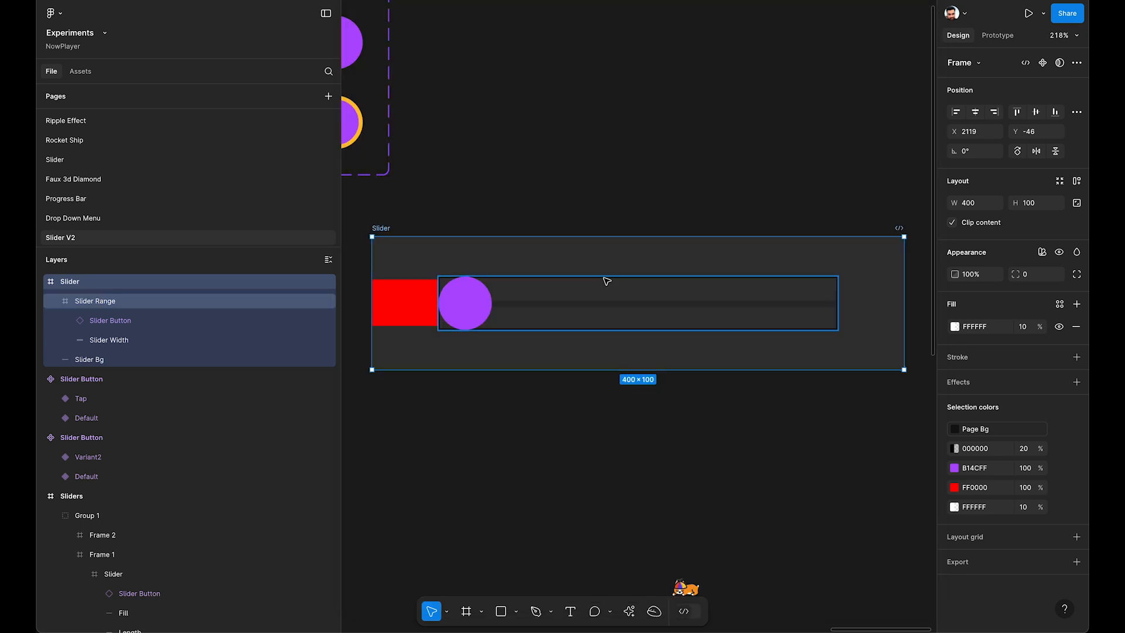
Remove the stroke from the Slider Range frame
{"action": "left_click", "coordinate": [597, 323]}
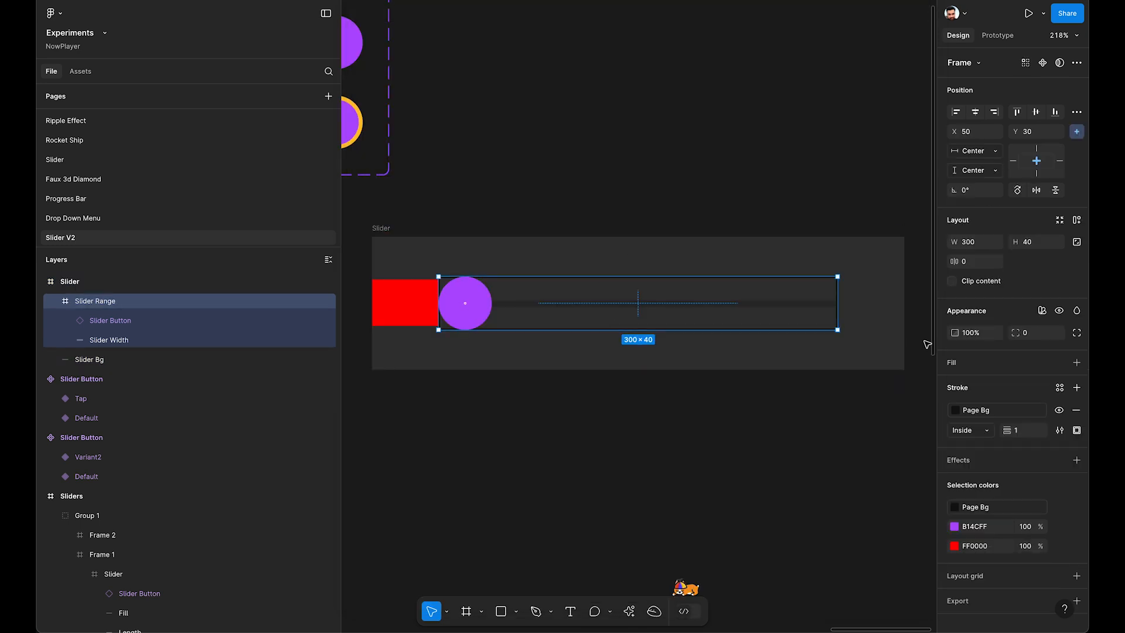
{"action": "left_click", "coordinate": [1076, 410]}
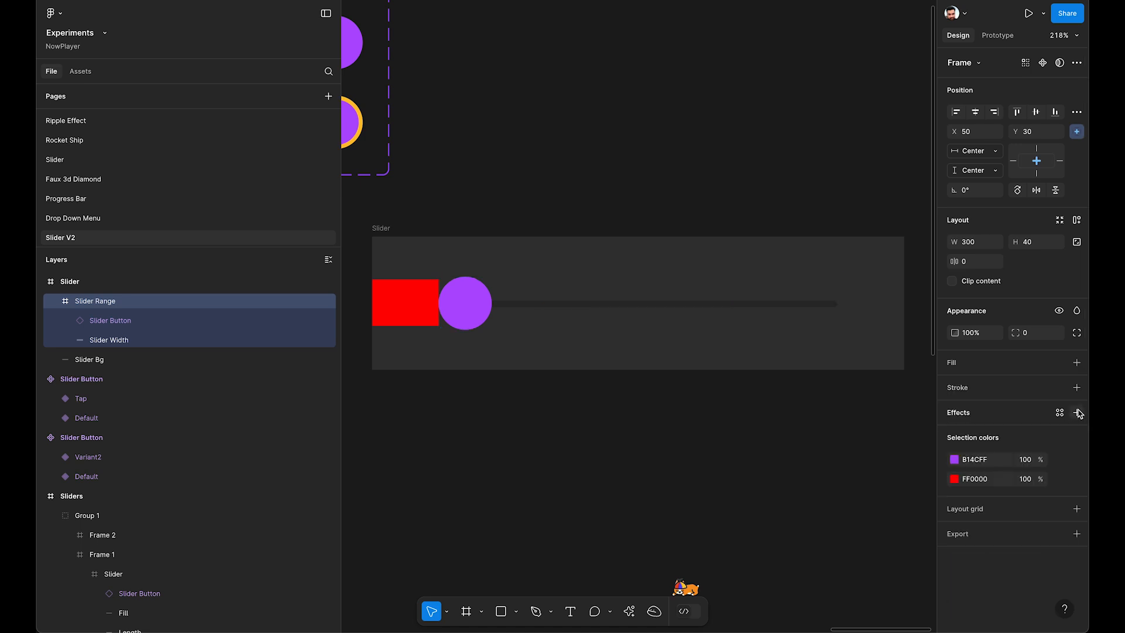
Reduce the Slider Width rectangle's height to 5 and set the Slider Bg track's height to 8
{"action": "left_click", "coordinate": [412, 305]}
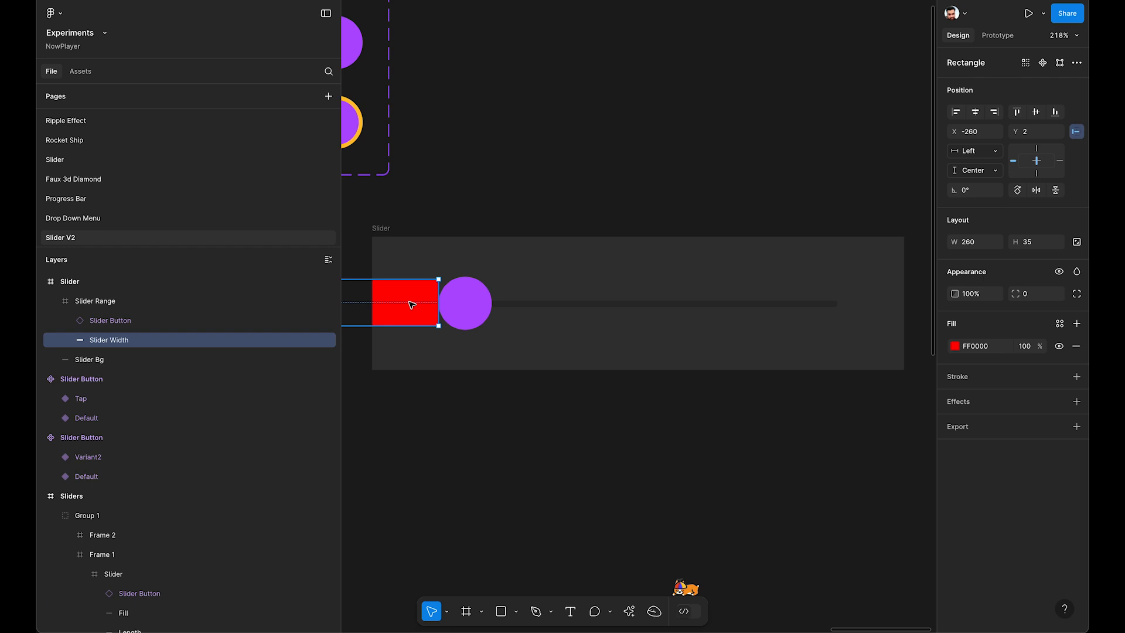
{"action": "left_click_drag", "start_coordinate": [413, 277], "coordinate": [416, 300]}
{"action": "left_click", "coordinate": [572, 306]}
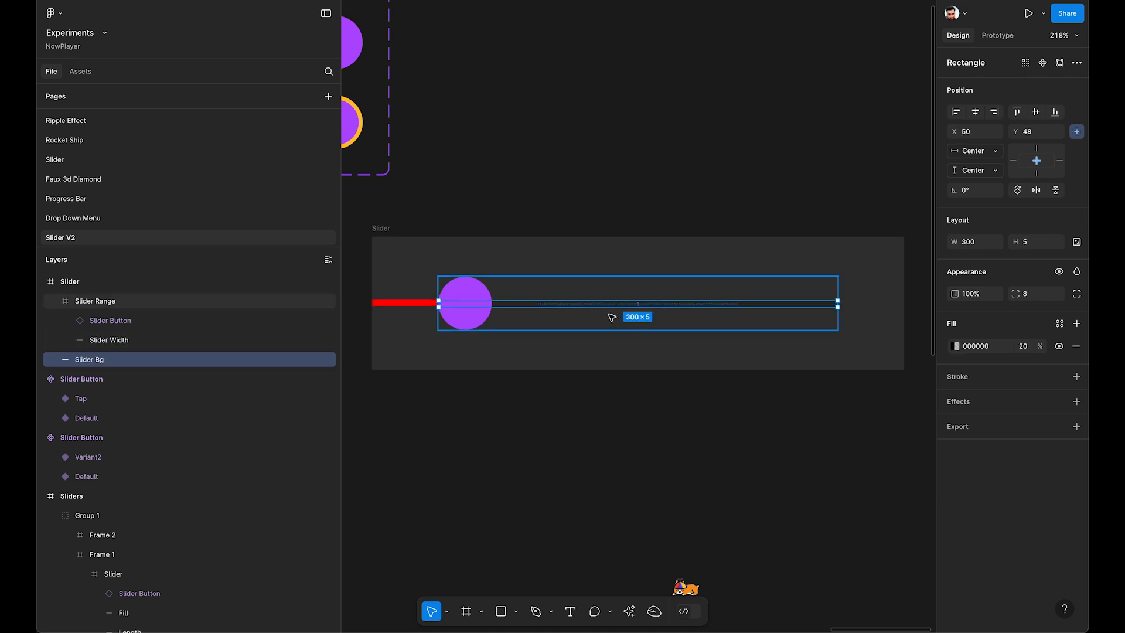
{"action": "key", "text": "ctrl+Down"}
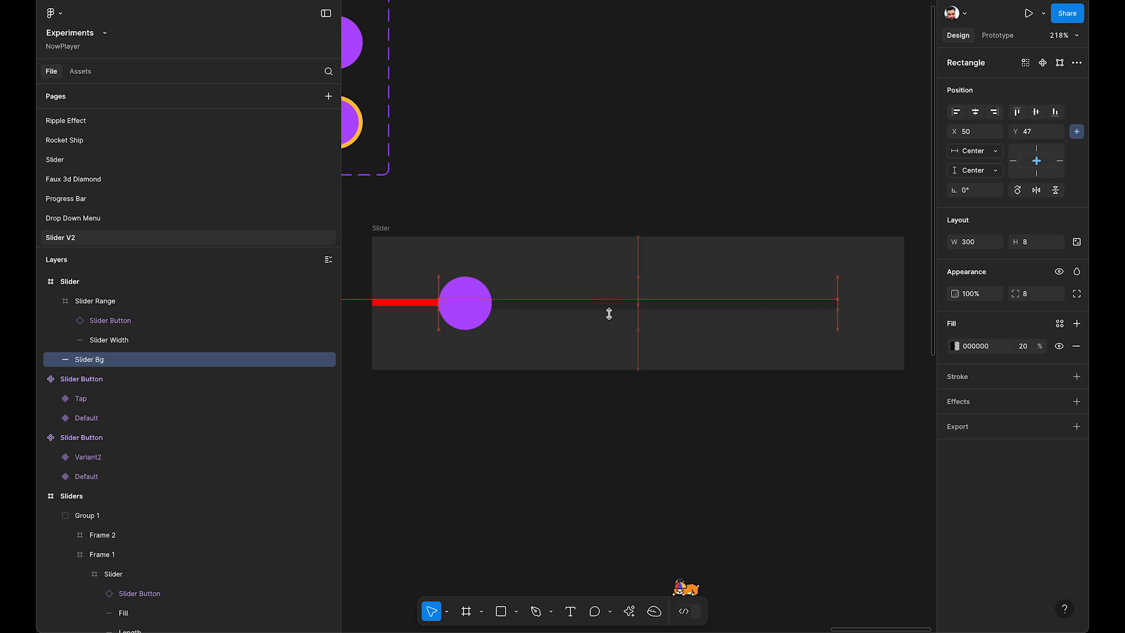
Set the Slider Width rectangle's height to 8 and nudge it up to Y 16
{"action": "left_click", "coordinate": [419, 304]}
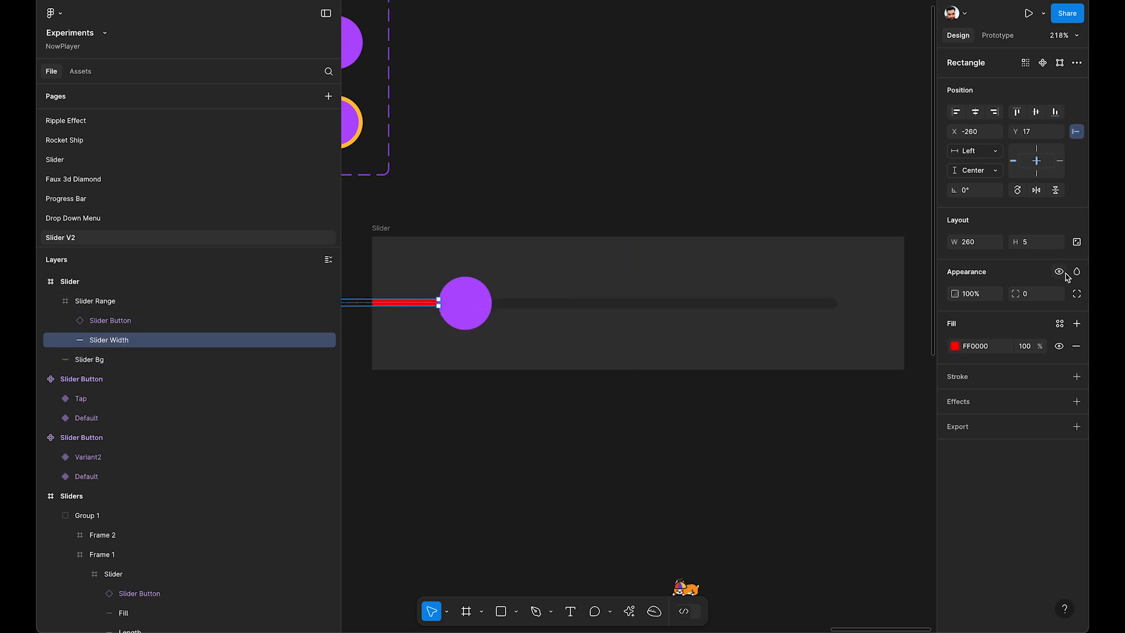
{"action": "left_click", "coordinate": [1034, 242]}
{"action": "key", "text": "Up"}
{"action": "key", "text": "Up"}
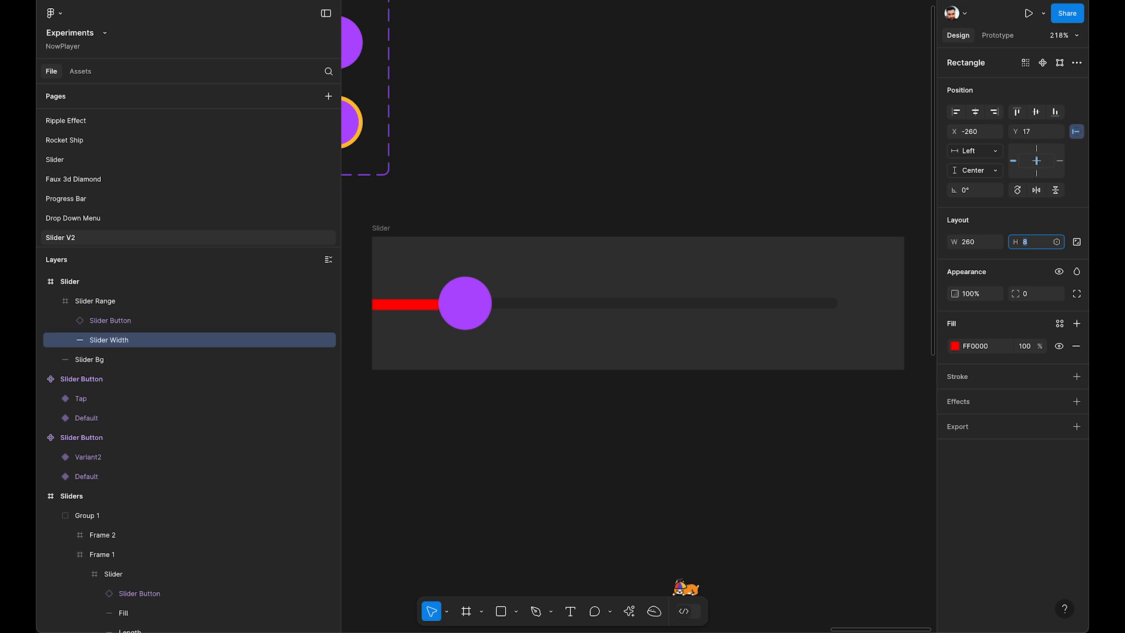
{"action": "key", "text": "Return"}
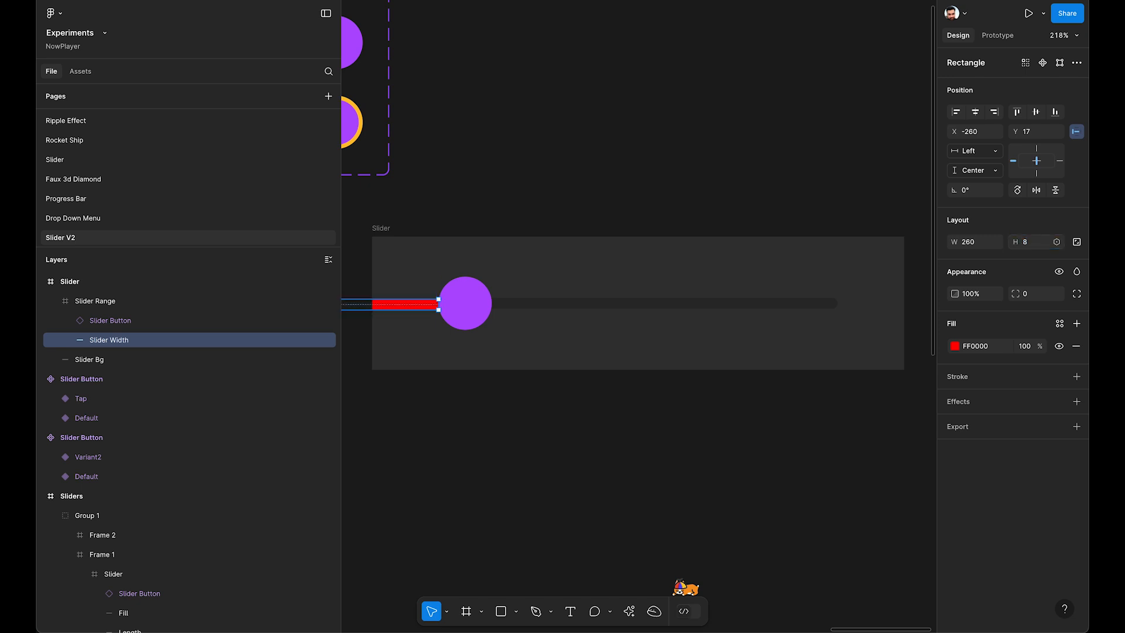
{"action": "key", "text": "Up"}
{"action": "key", "text": "Up"}
{"action": "key", "text": "Down"}
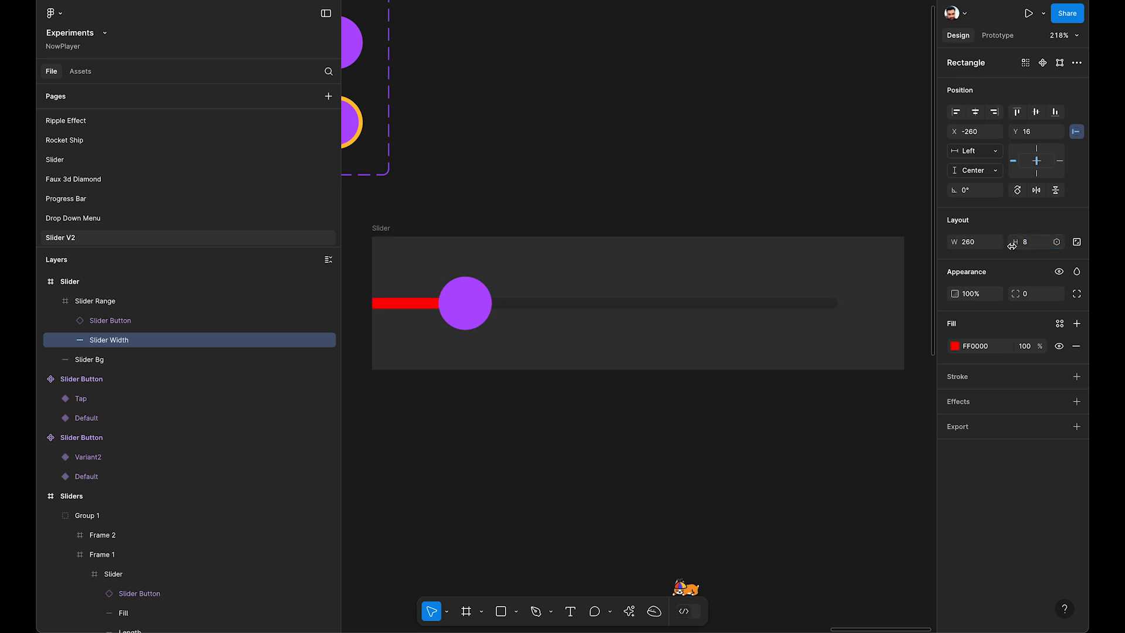
Change the Slider Width rectangle's fill color to FABE32
{"action": "left_click", "coordinate": [781, 296]}
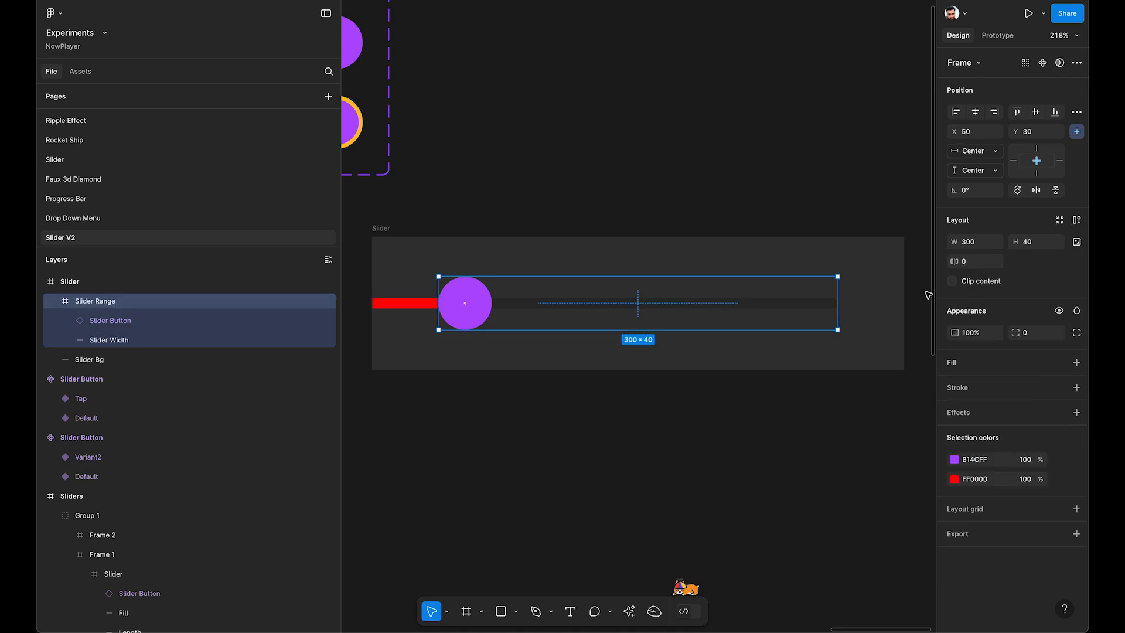
{"action": "left_click", "coordinate": [410, 303]}
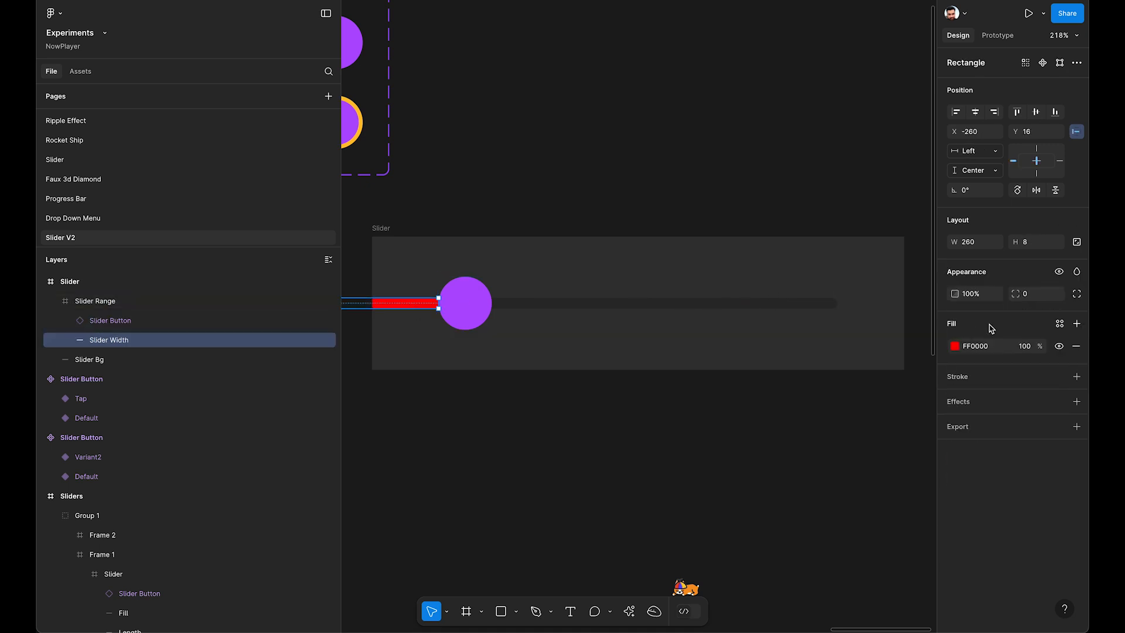
{"action": "left_click", "coordinate": [954, 347]}
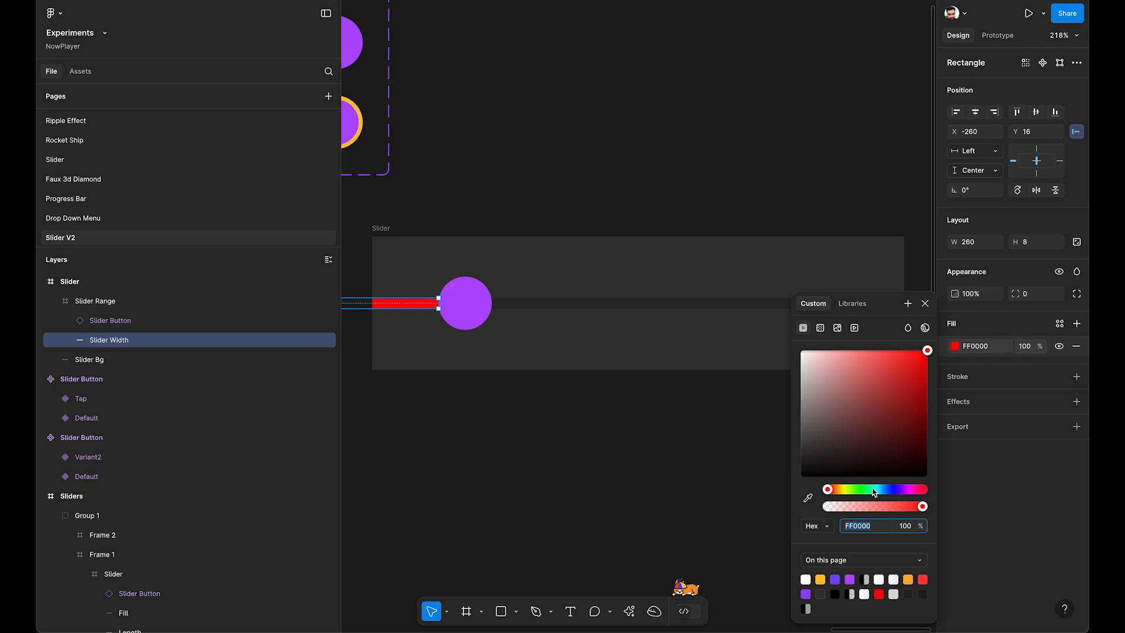
{"action": "left_click_drag", "start_coordinate": [829, 493], "coordinate": [835, 495]}
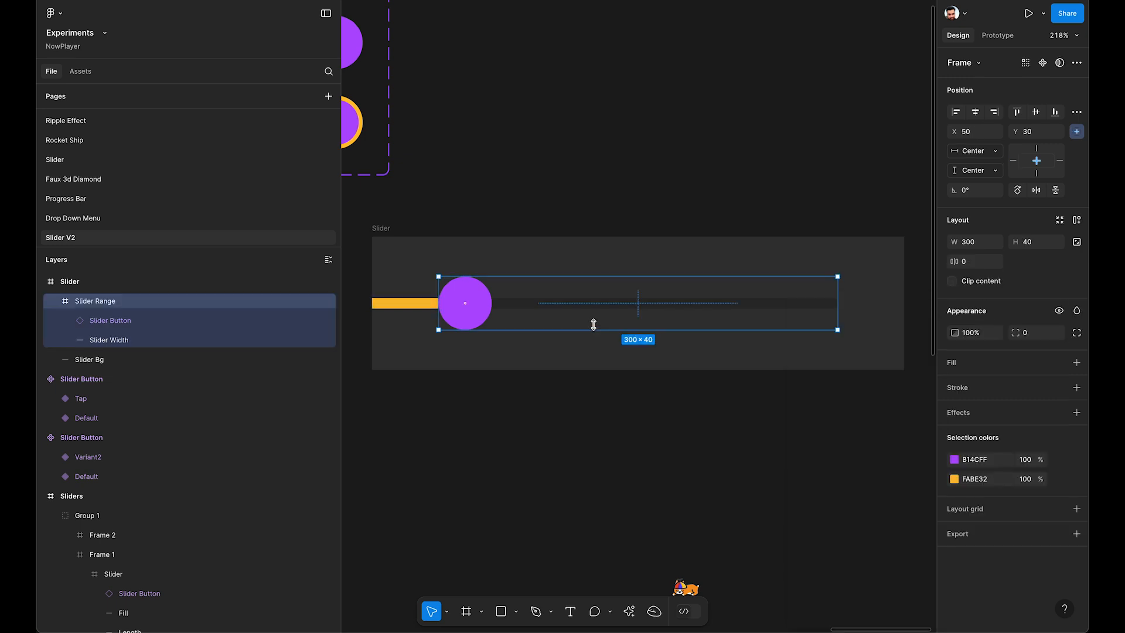
Turn on content clipping for the Slider Range frame
{"action": "left_click", "coordinate": [970, 283]}
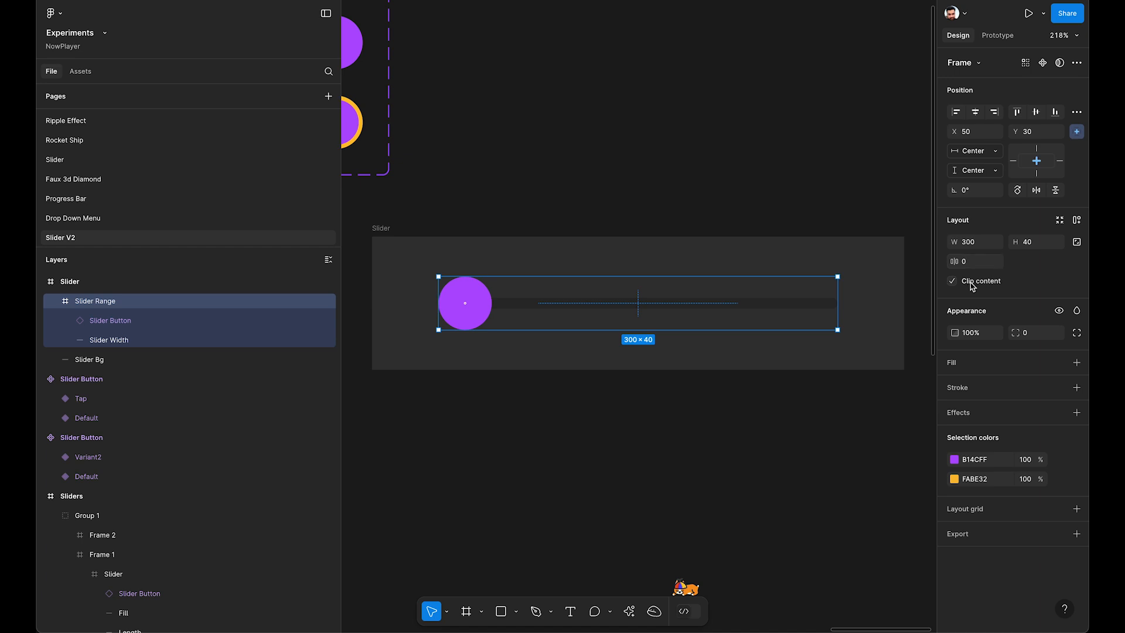
{"action": "left_click", "coordinate": [592, 229]}
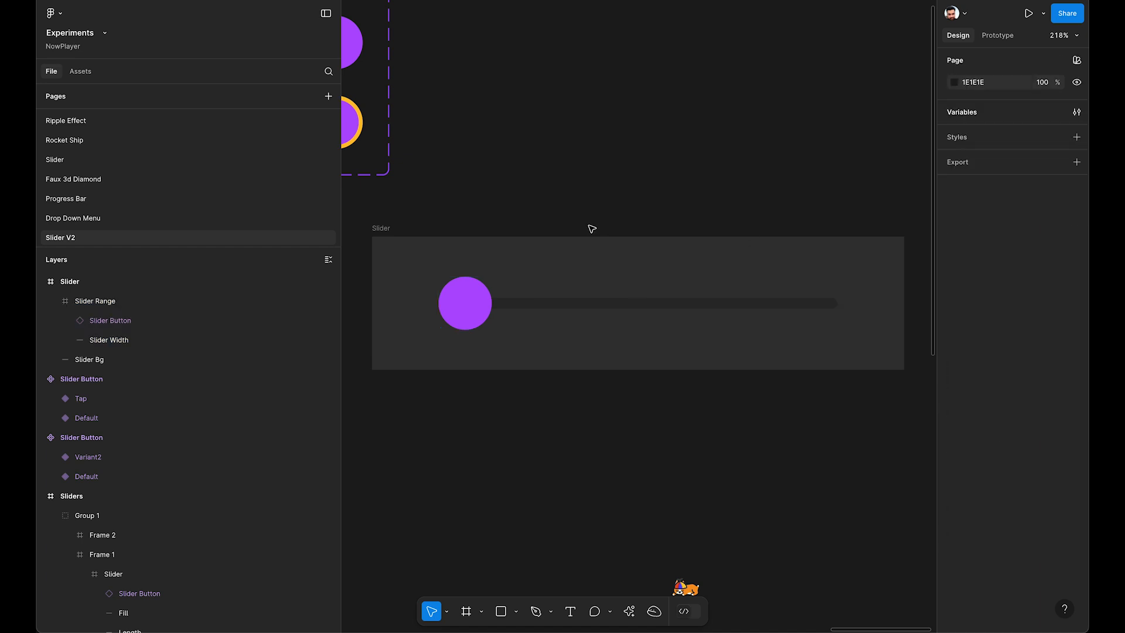
Preview the clipped Slider frame, slide the button to check the fill bar, and close the preview
{"action": "left_click", "coordinate": [384, 231]}
{"action": "key", "text": "shift+space"}
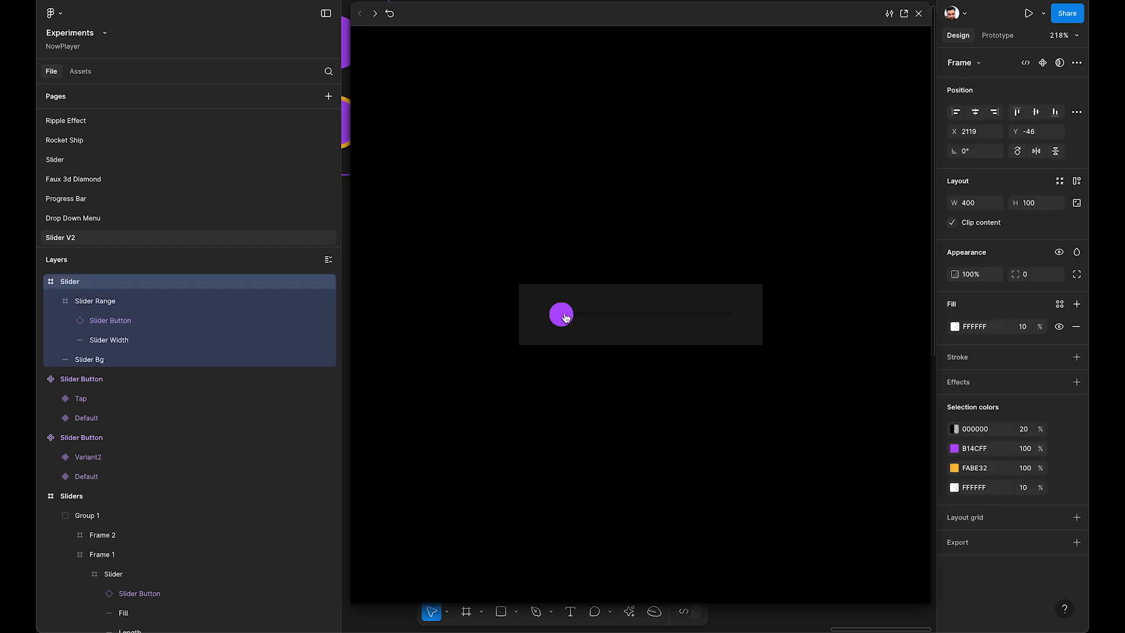
{"action": "mouse_move", "coordinate": [566, 317]}
{"action": "left_mouse_down"}
{"action": "mouse_move", "coordinate": [731, 324]}
{"action": "mouse_move", "coordinate": [564, 322]}
{"action": "left_mouse_up"}
{"action": "key", "text": "Escape"}
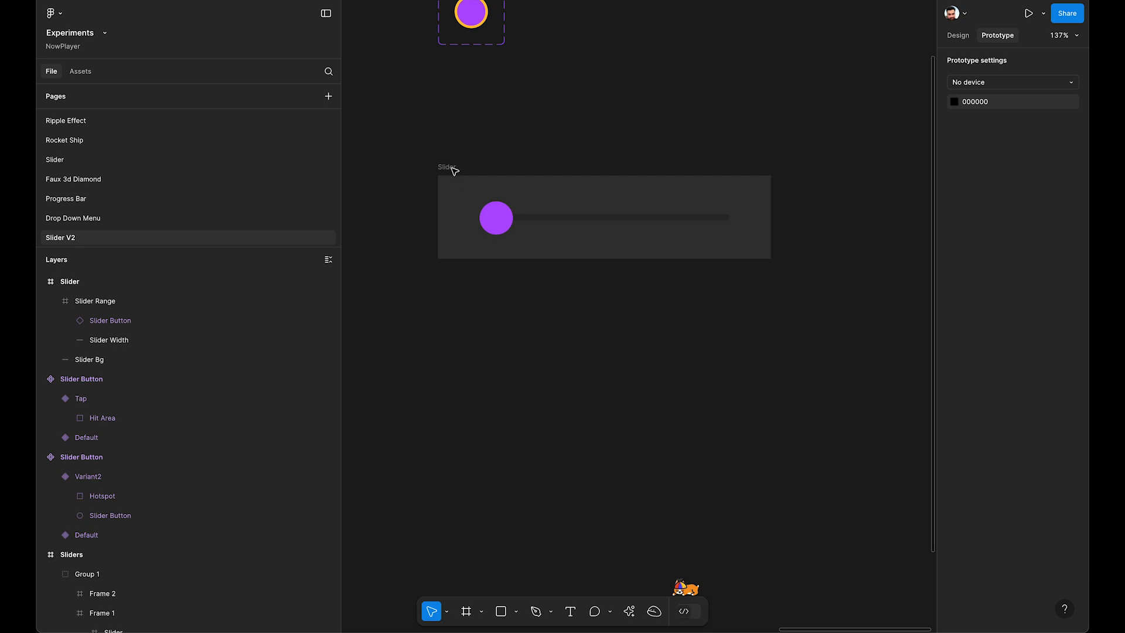
Duplicate the outer Slider frame and place the copy directly below the original at Y 135
{"action": "left_click_drag", "start_coordinate": [447, 169], "coordinate": [466, 319]}
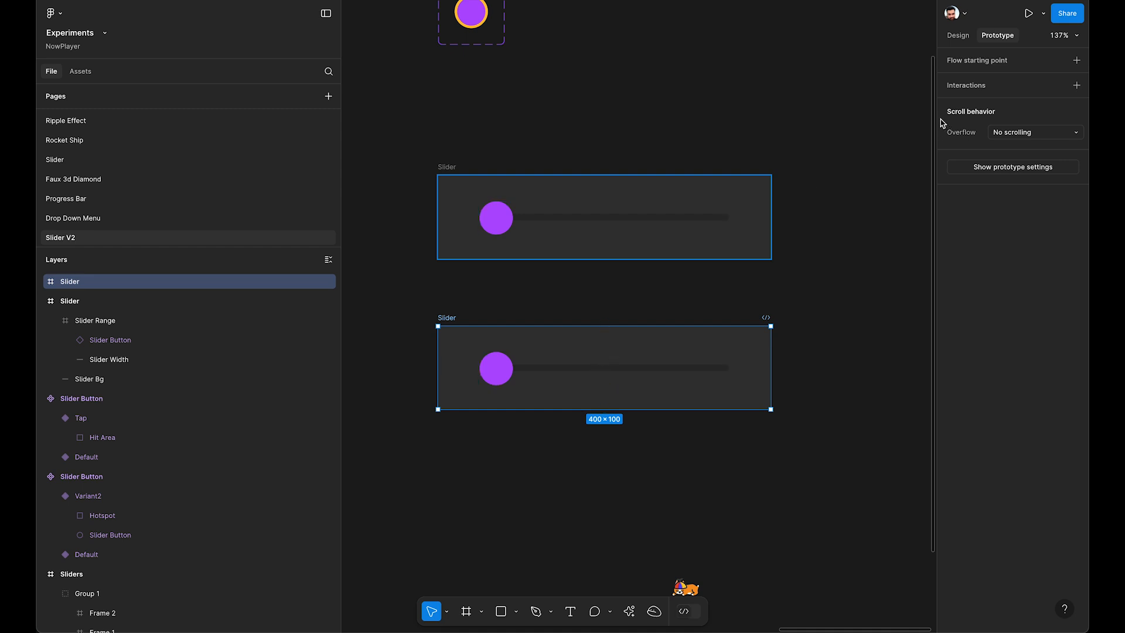
{"action": "key", "text": "alt+8"}
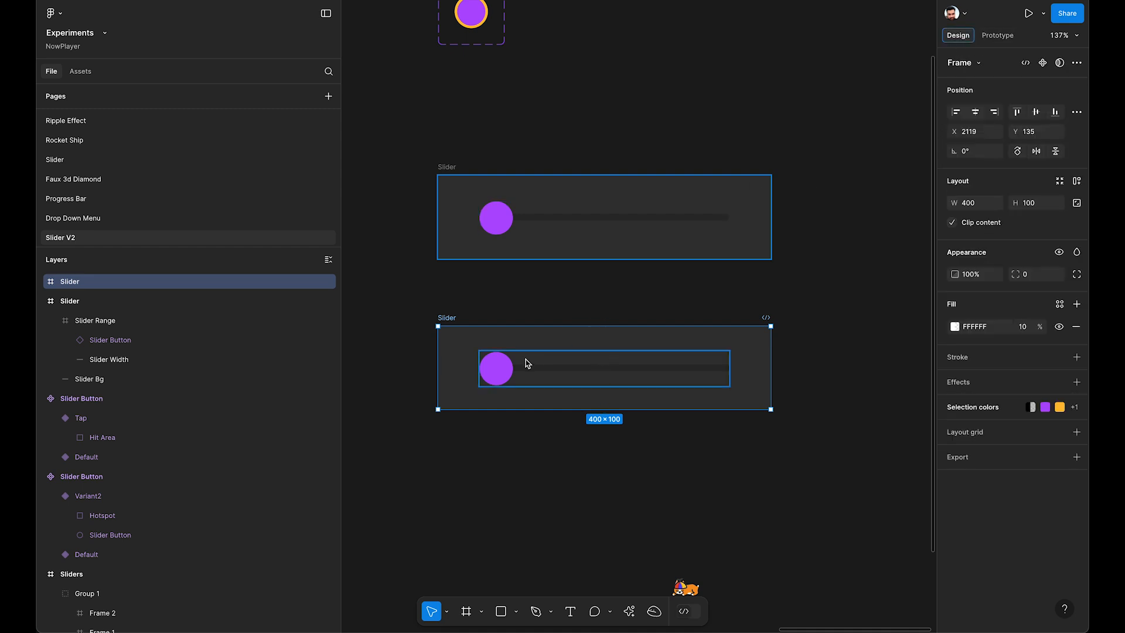
Center the Slider Button horizontally inside the lower Slider copy's Slider Range
{"action": "double_click", "coordinate": [506, 373]}
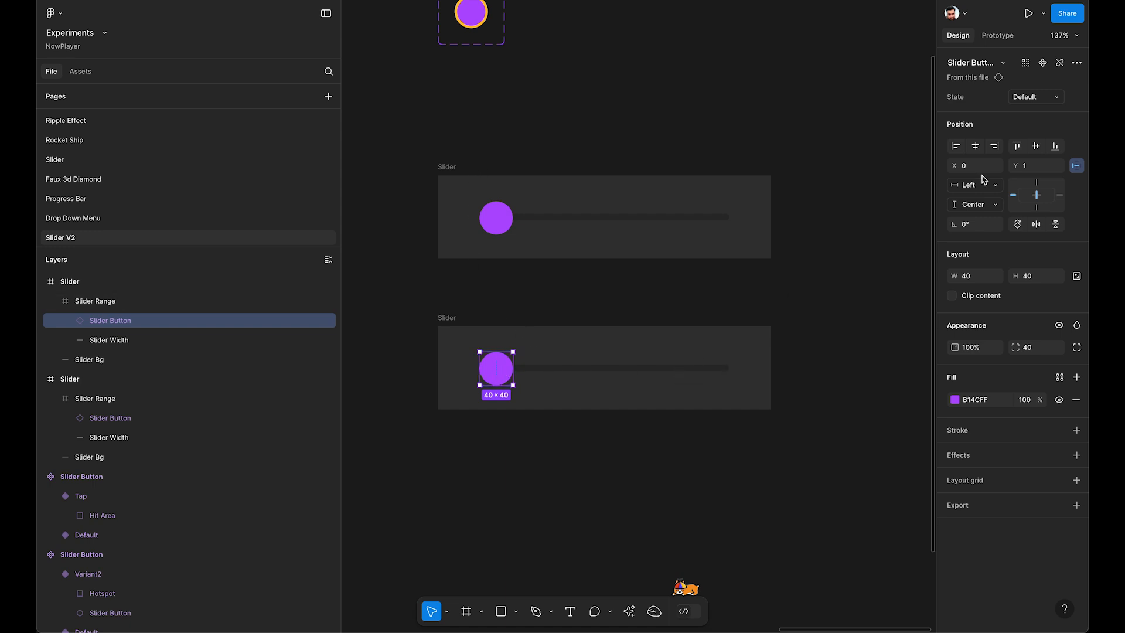
{"action": "left_click", "coordinate": [976, 147]}
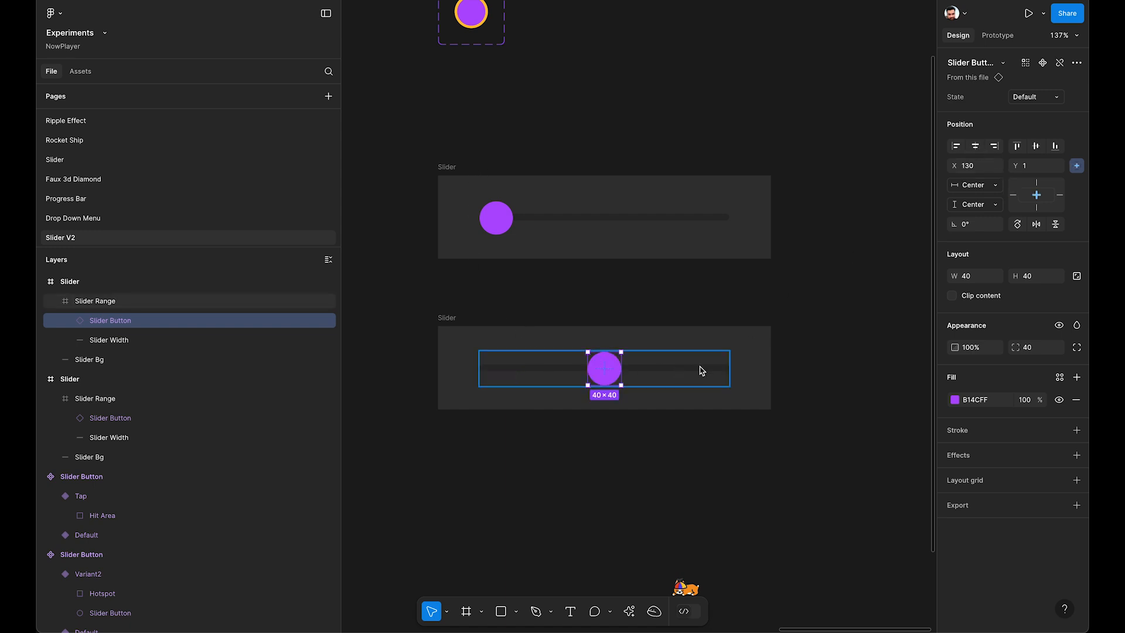
{"action": "scroll", "coordinate": [659, 368], "scroll_direction": "up", "scroll_amount": 1}
{"action": "scroll", "coordinate": [659, 372], "scroll_direction": "up", "scroll_amount": 3}
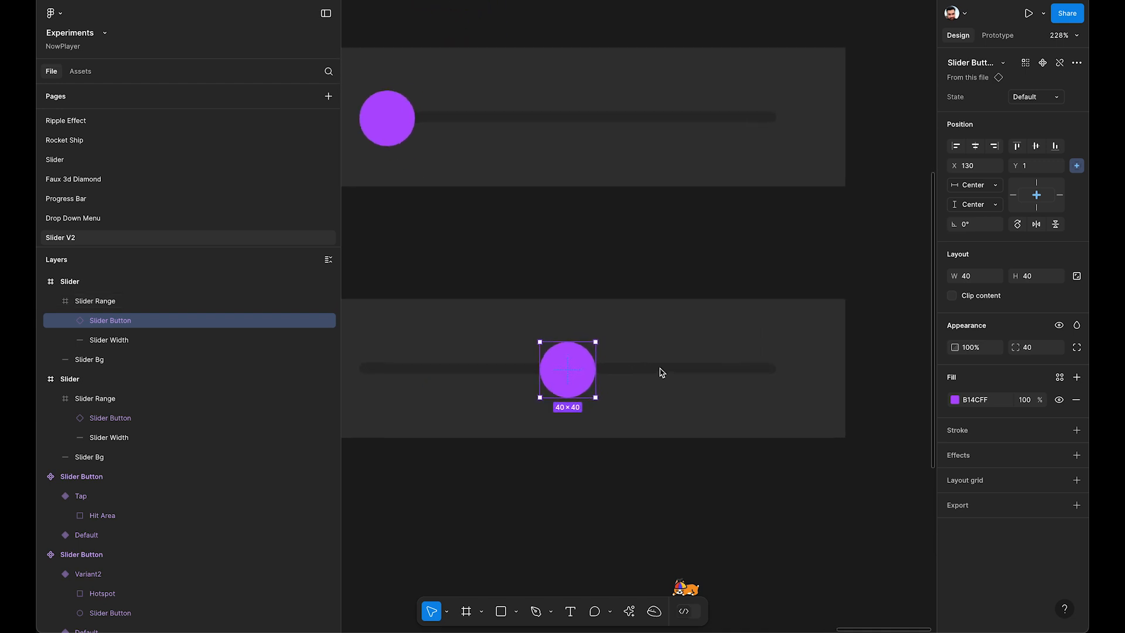
Double the lower copy's Slider Width rectangle to a width of 520 and center it horizontally in Slider Range
{"action": "left_click", "coordinate": [127, 342]}
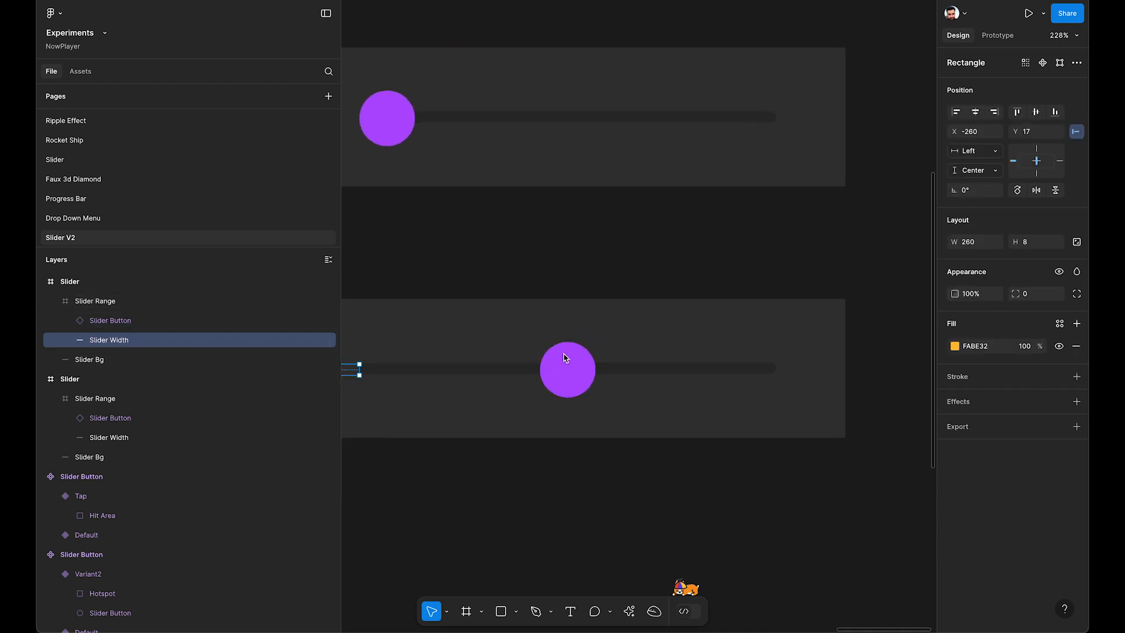
{"action": "scroll", "coordinate": [568, 360], "scroll_direction": "down", "scroll_amount": 3}
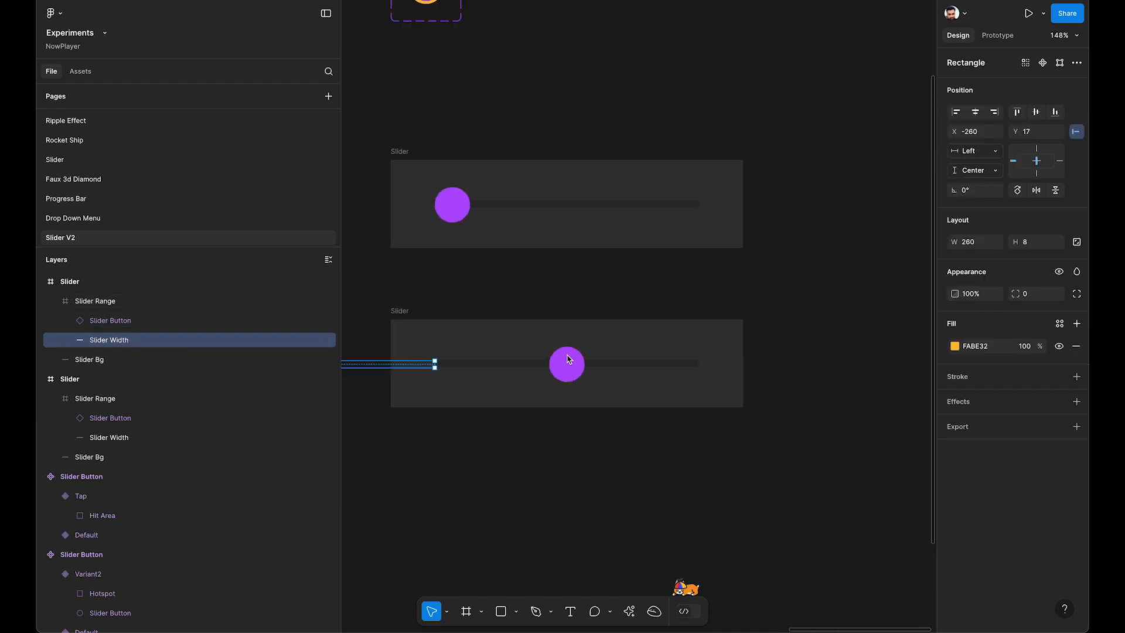
{"action": "left_click", "coordinate": [976, 113]}
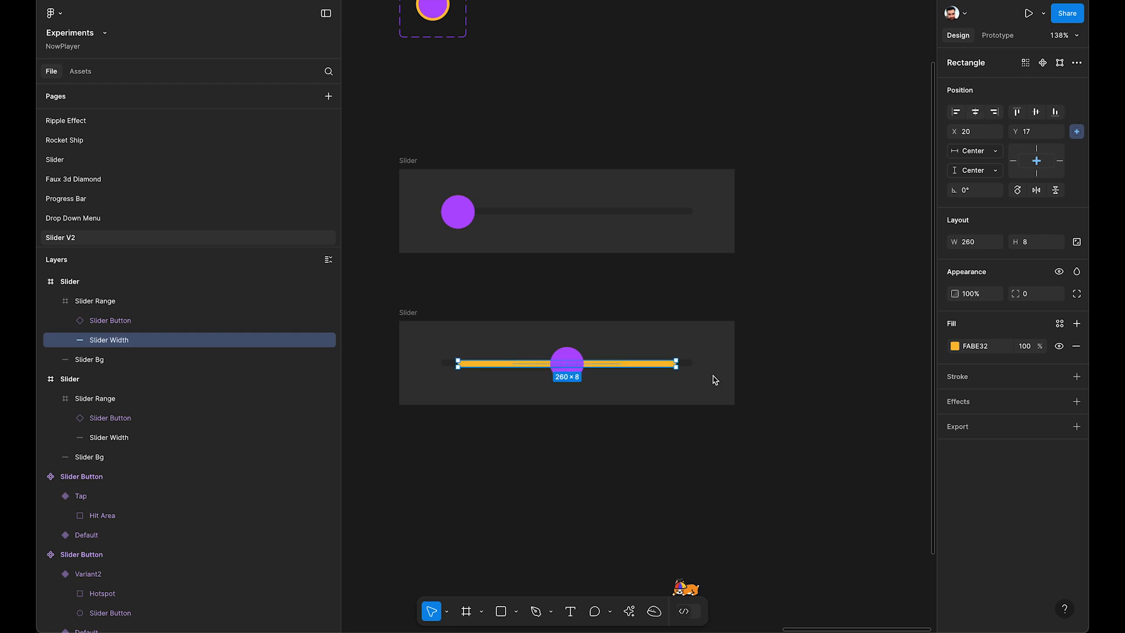
{"action": "left_click", "coordinate": [973, 242]}
{"action": "type", "text": "*2"}
{"action": "key", "text": "Return"}
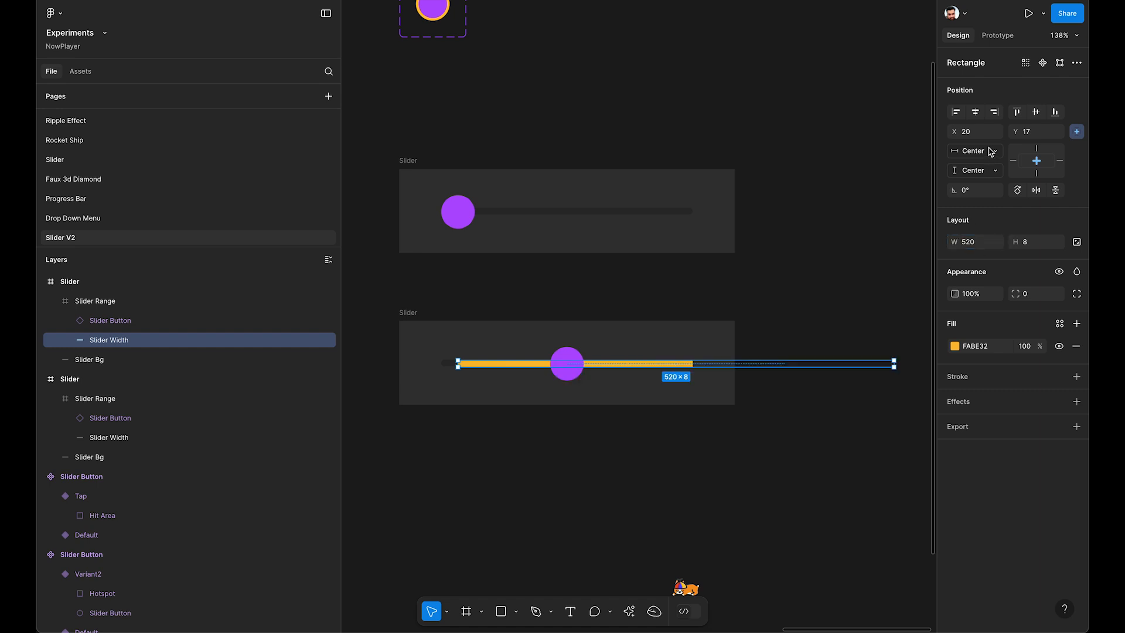
{"action": "left_click", "coordinate": [976, 116]}
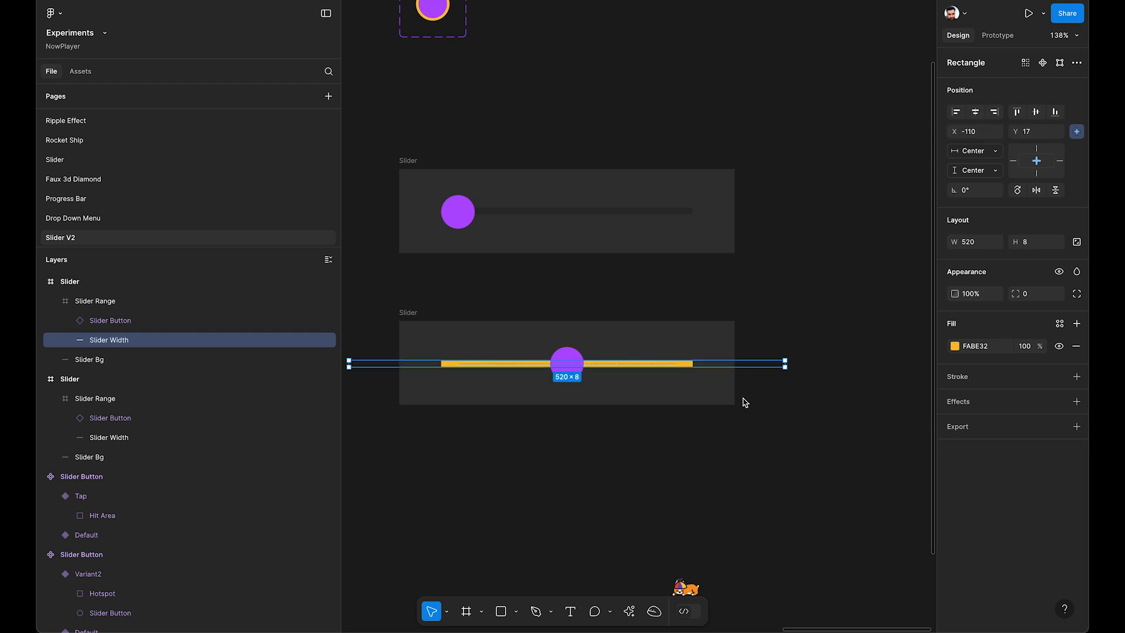
Set the lower copy's Slider Width rectangle to 0% opacity
{"action": "left_click", "coordinate": [973, 296]}
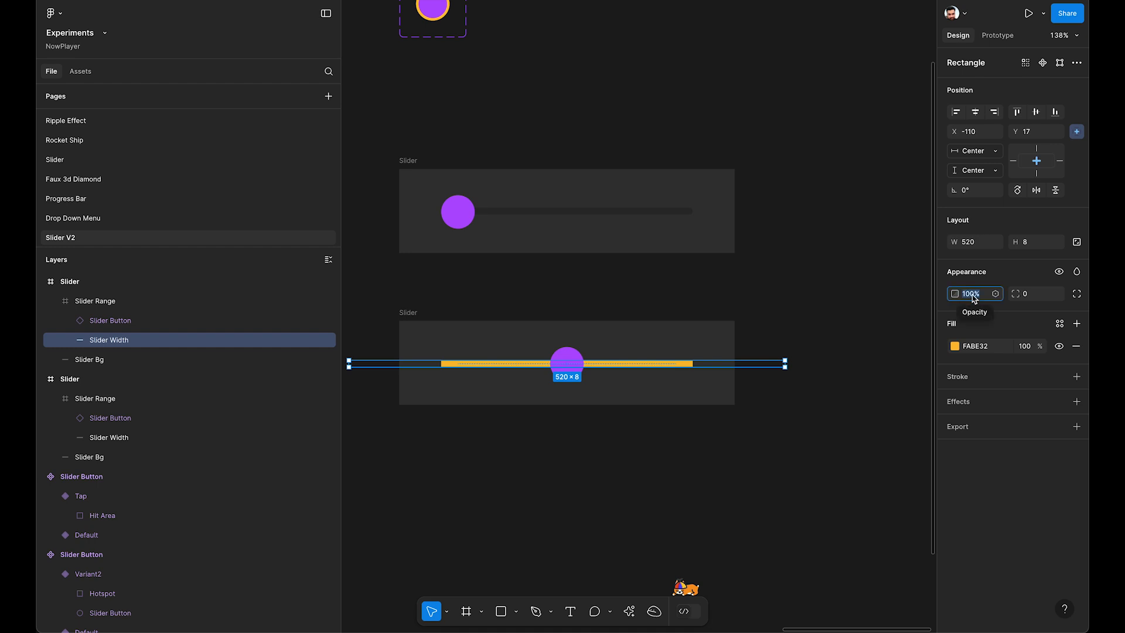
{"action": "type", "text": "0"}
{"action": "key", "text": "Return"}
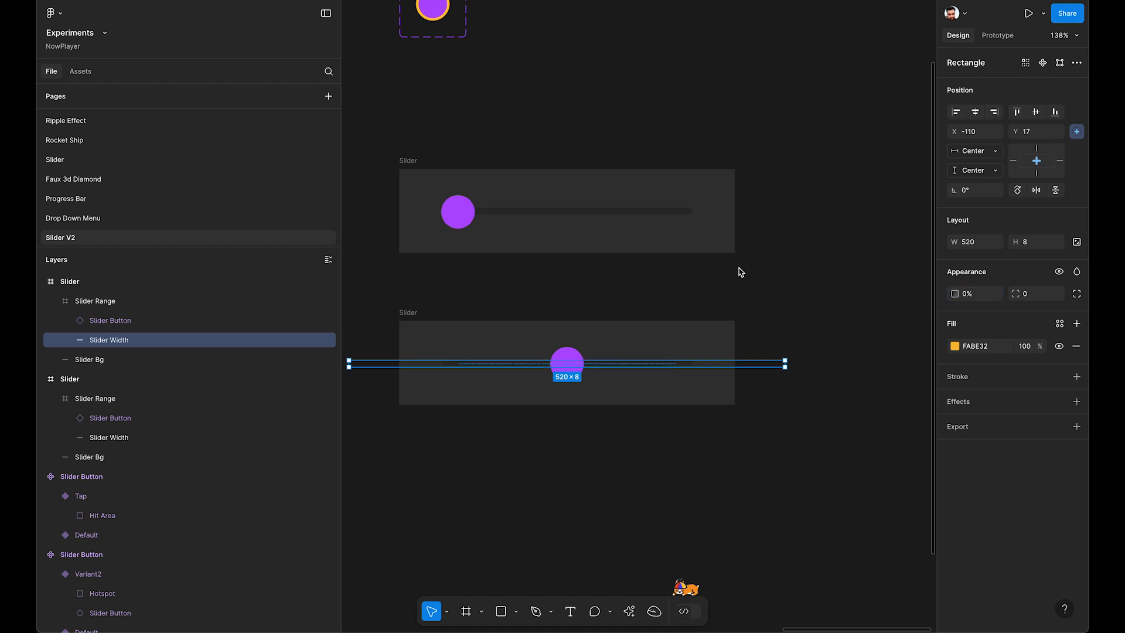
Preview the lower Slider copy and slide its centered button toward both ends of the track
{"action": "left_click", "coordinate": [413, 318]}
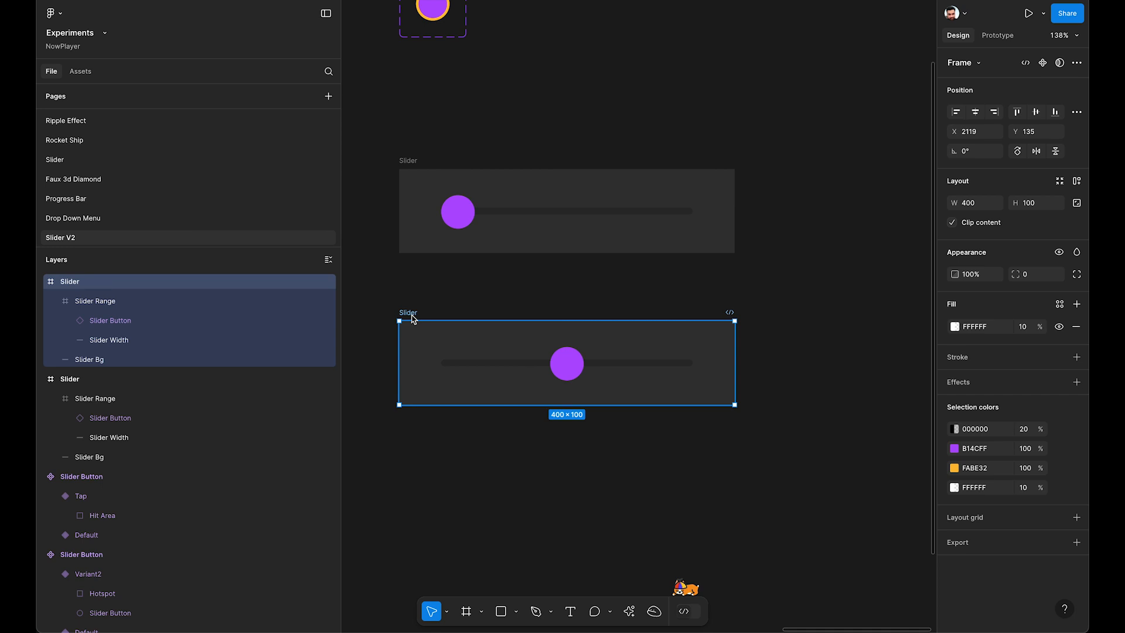
{"action": "key", "text": "shift+space"}
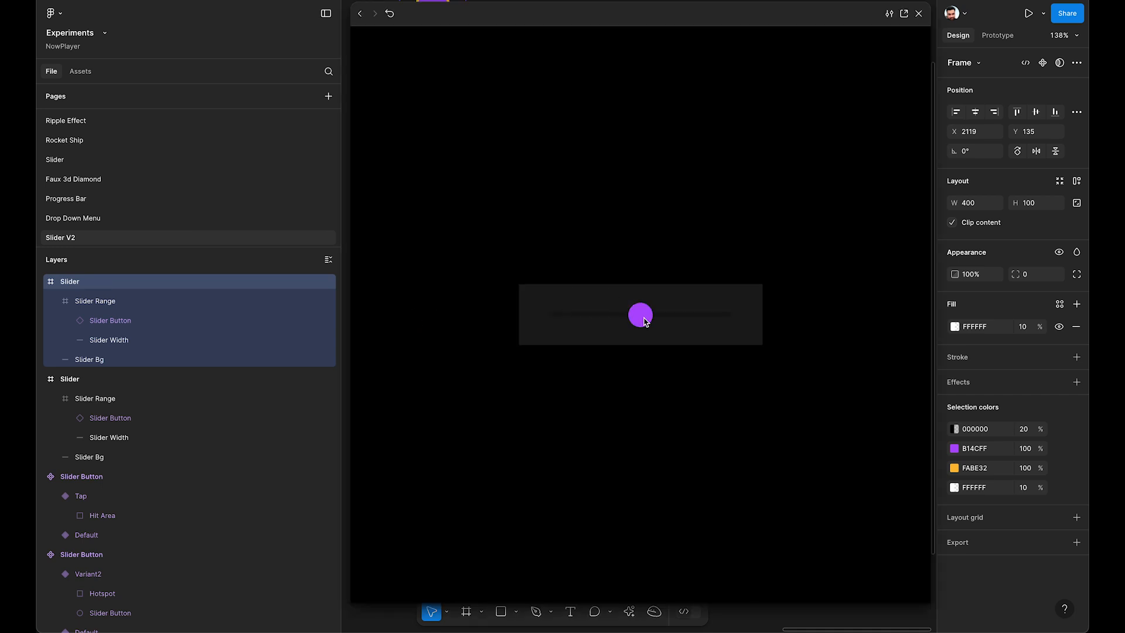
{"action": "left_click_drag", "start_coordinate": [644, 321], "coordinate": [744, 321]}
{"action": "left_click_drag", "start_coordinate": [709, 319], "coordinate": [576, 323]}
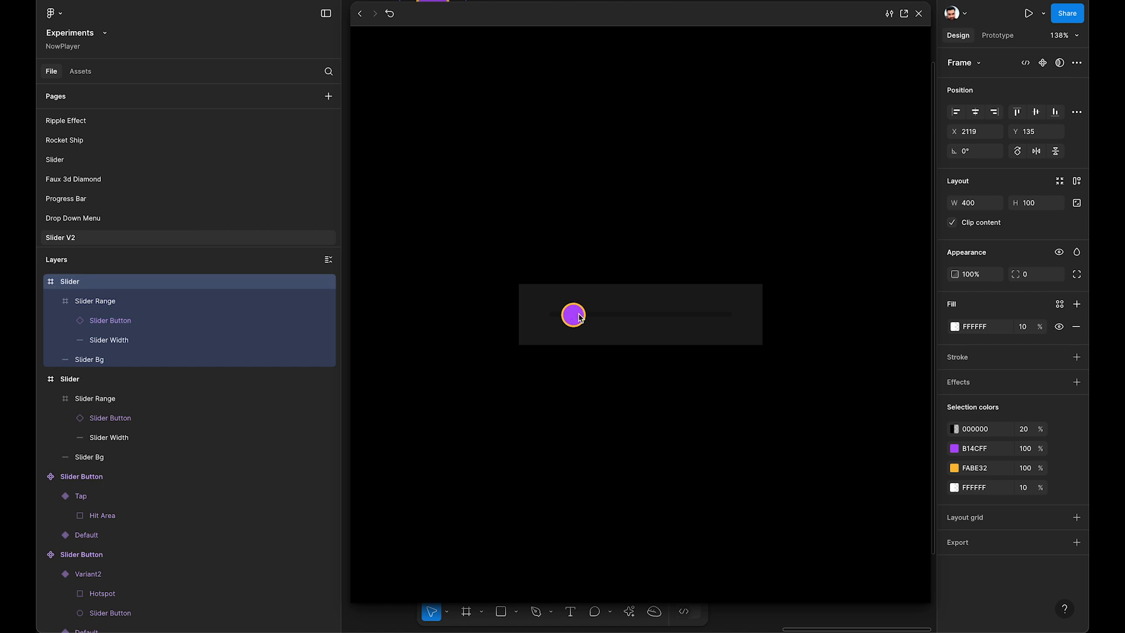
Slide the lower Slider's button to the track's left end in the preview, and close the preview
{"action": "left_click_drag", "start_coordinate": [577, 315], "coordinate": [549, 322]}
{"action": "left_click", "coordinate": [919, 14]}
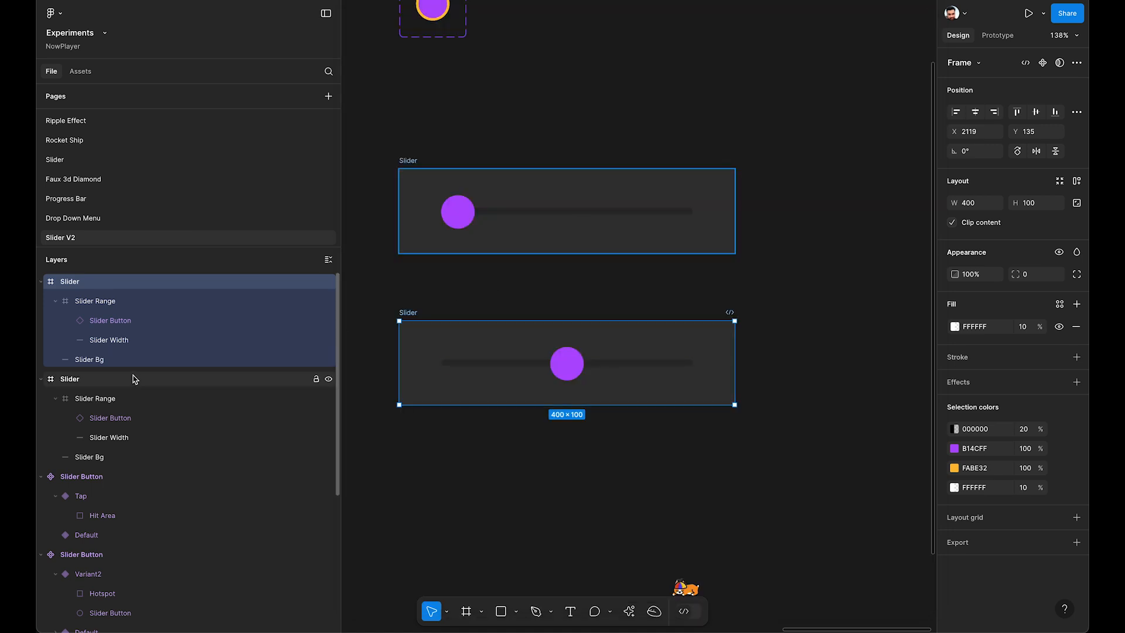
Widen the lower copy's Slider Width rectangle by 40 to a width of 560 and center it horizontally in Slider Range
{"action": "left_click", "coordinate": [156, 340]}
{"action": "left_click", "coordinate": [975, 241]}
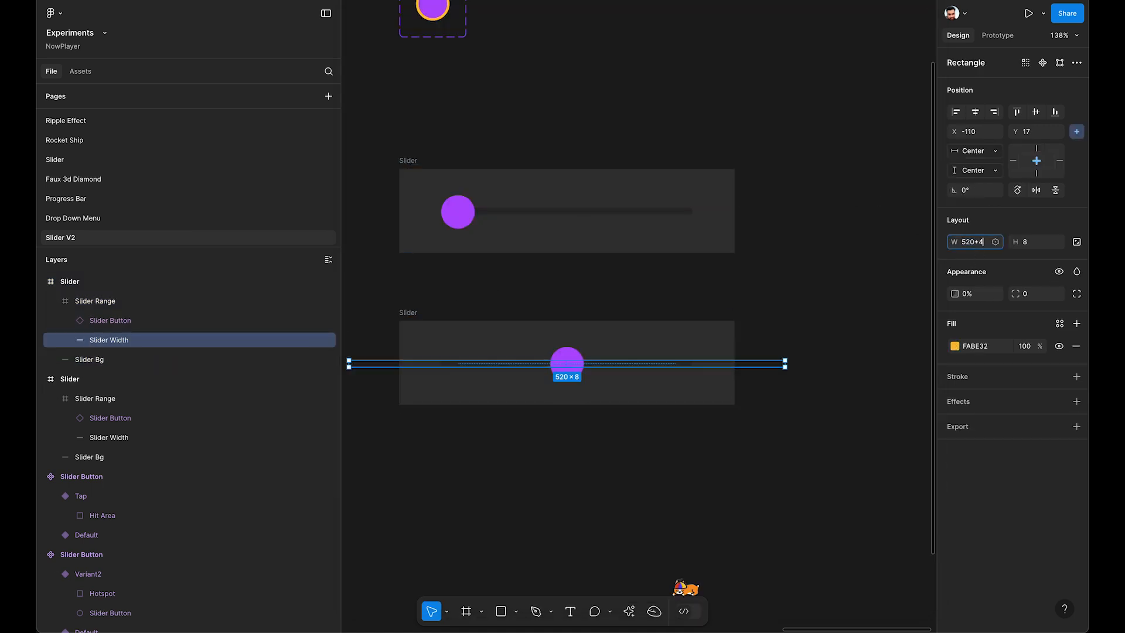
{"action": "key", "text": "Return"}
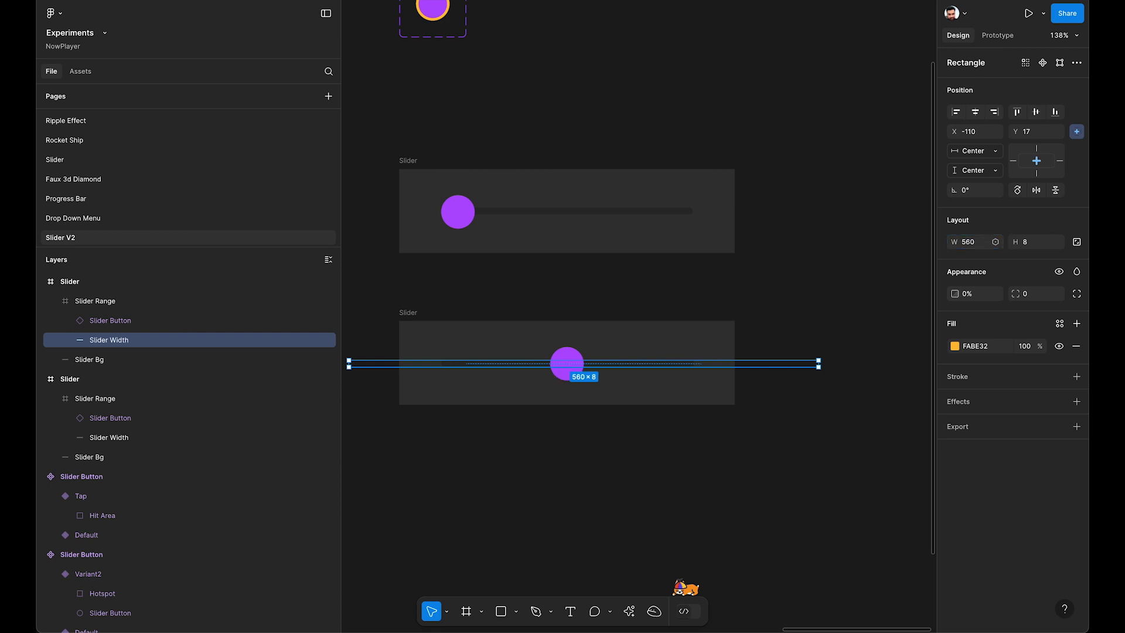
{"action": "left_click", "coordinate": [975, 112]}
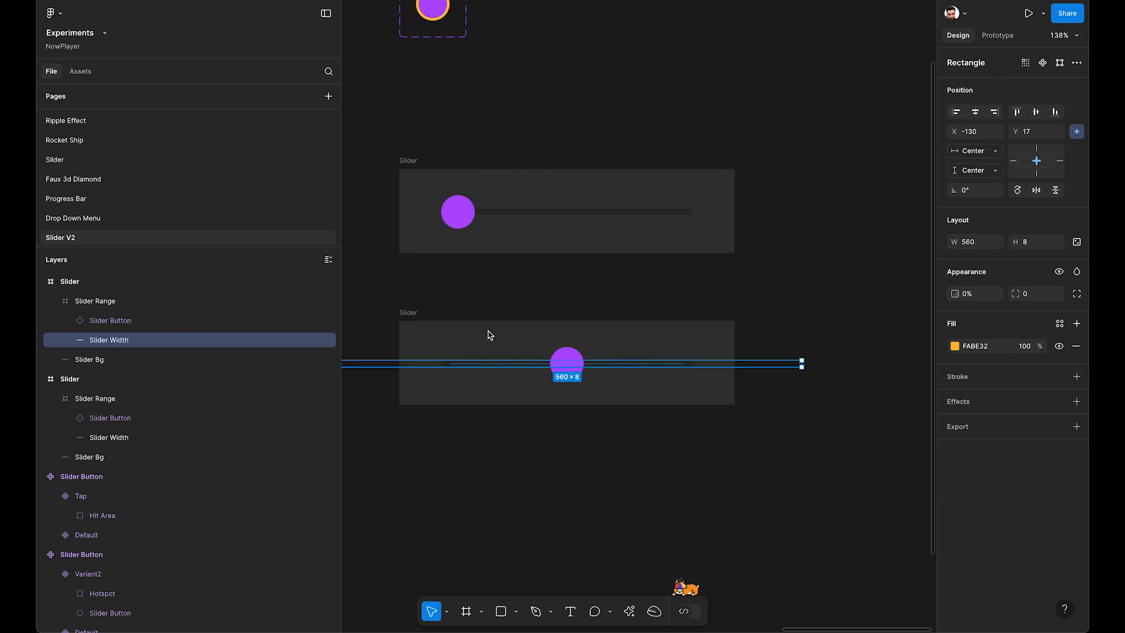
Set the white fill opacity of both Slider frames, lower and upper, to 20%
{"action": "left_click", "coordinate": [418, 315]}
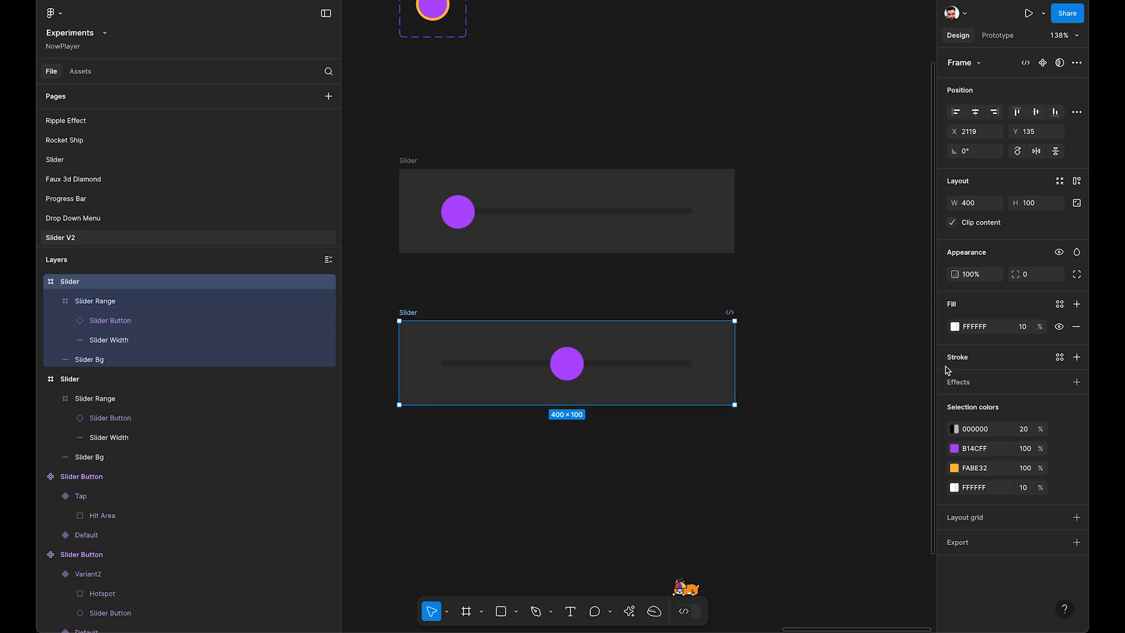
{"action": "left_click", "coordinate": [1021, 327]}
{"action": "type", "text": "20"}
{"action": "key", "text": "Return"}
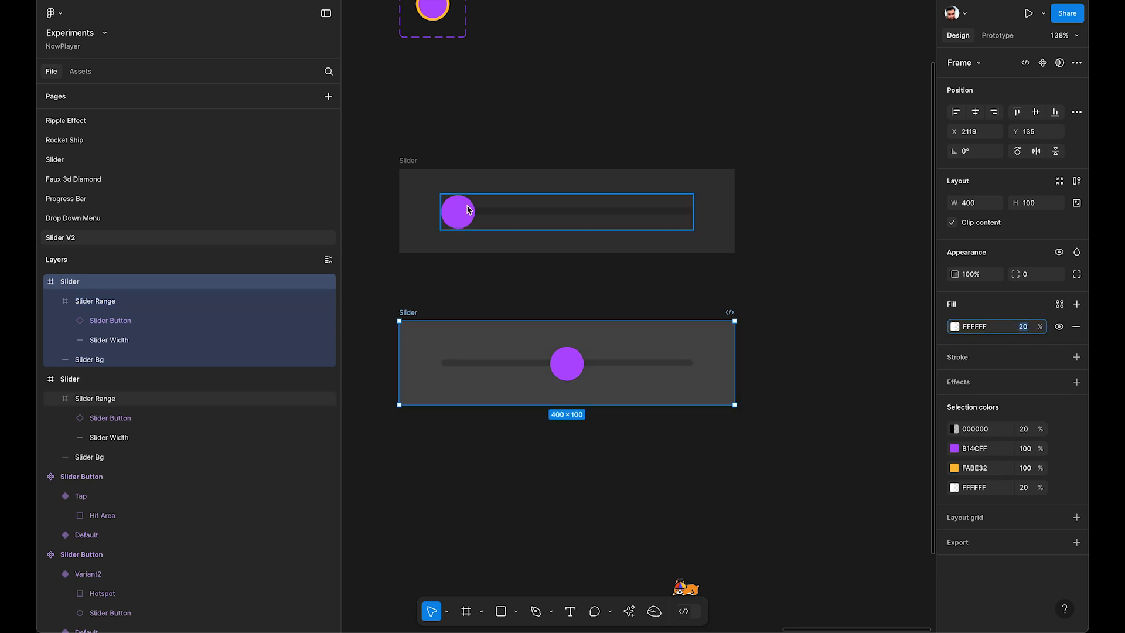
{"action": "left_click", "coordinate": [409, 160]}
{"action": "left_click", "coordinate": [1024, 332]}
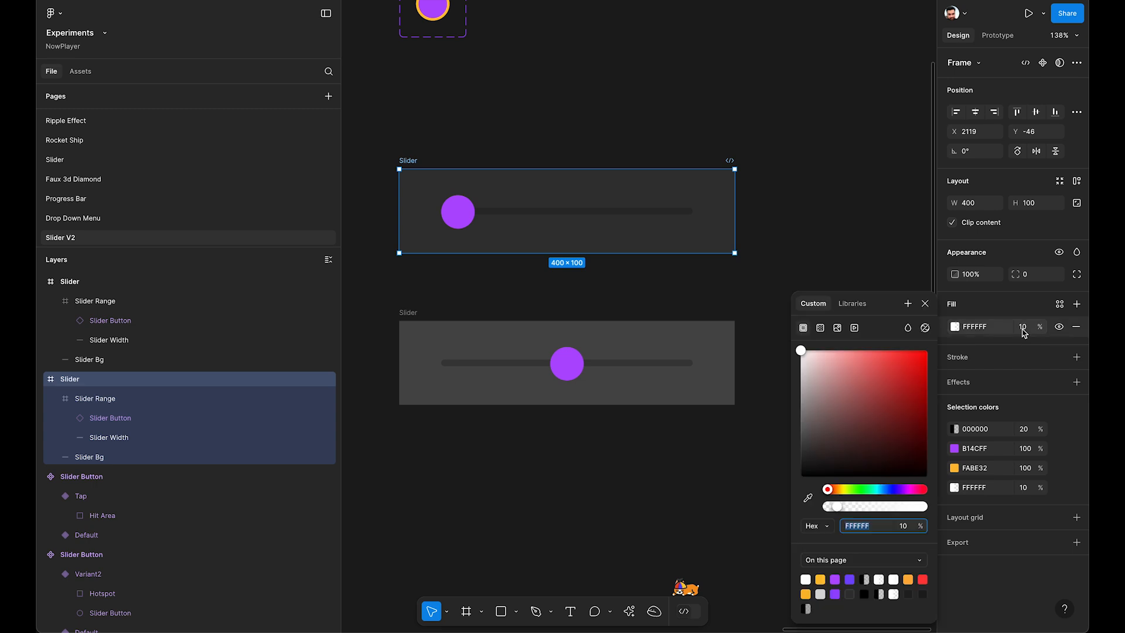
{"action": "left_click", "coordinate": [1023, 332]}
{"action": "type", "text": "20"}
{"action": "key", "text": "Return"}
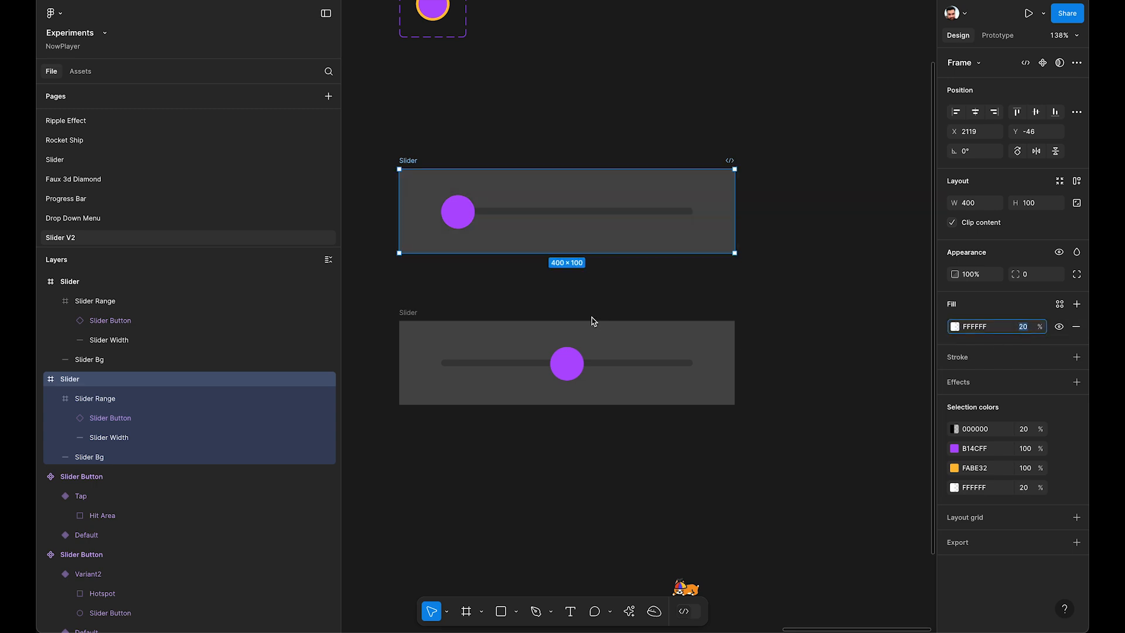
Preview the Slider prototype and slide its button back and forth along the track
{"action": "left_click", "coordinate": [522, 304]}
{"action": "left_click", "coordinate": [409, 314]}
{"action": "key", "text": "shift+space"}
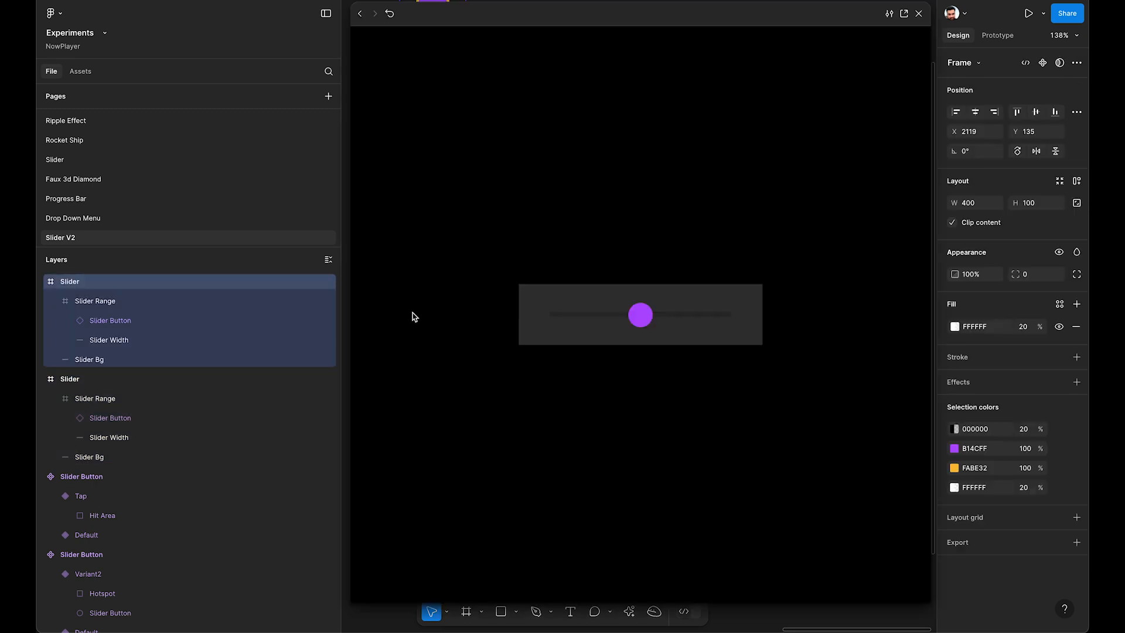
{"action": "left_click_drag", "start_coordinate": [614, 320], "coordinate": [718, 317]}
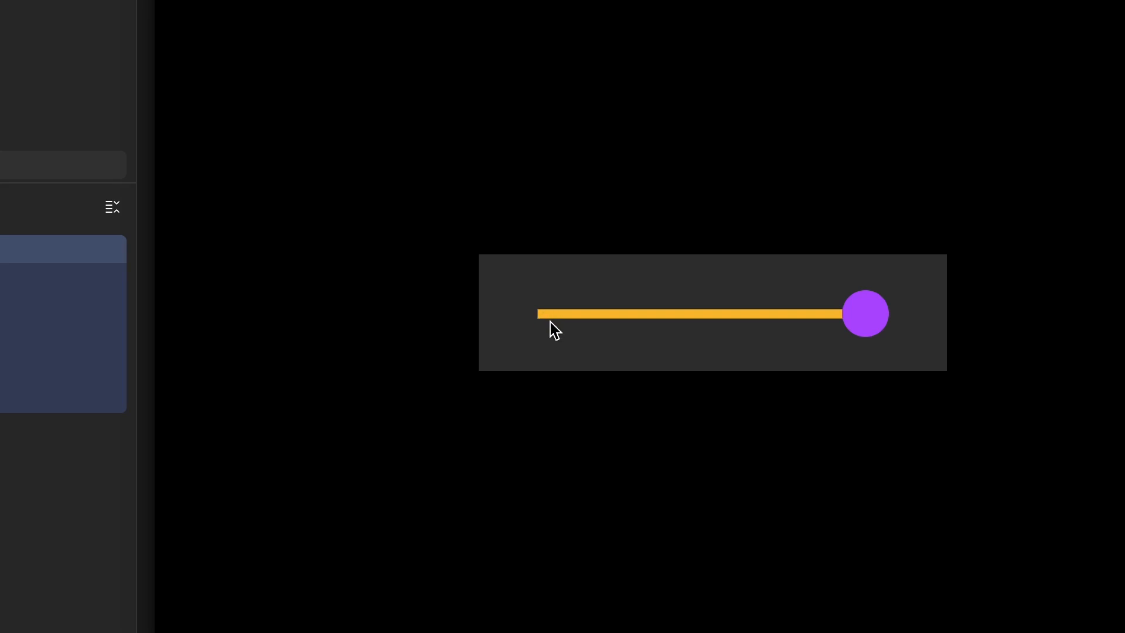
{"action": "left_click_drag", "start_coordinate": [854, 316], "coordinate": [708, 321]}
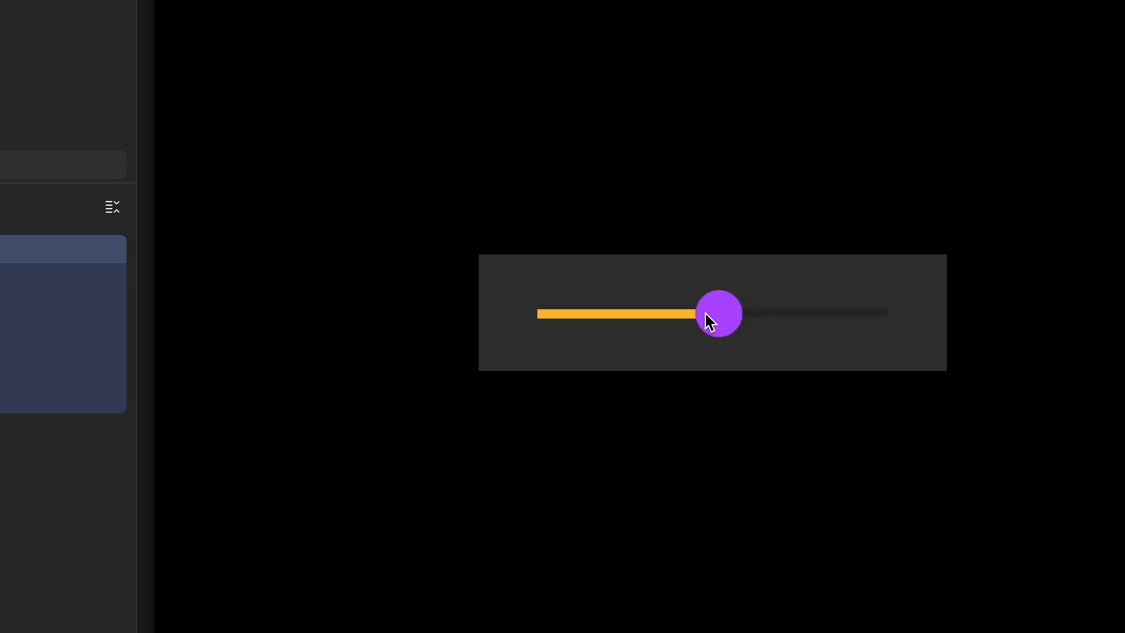
{"action": "key", "text": "Escape"}
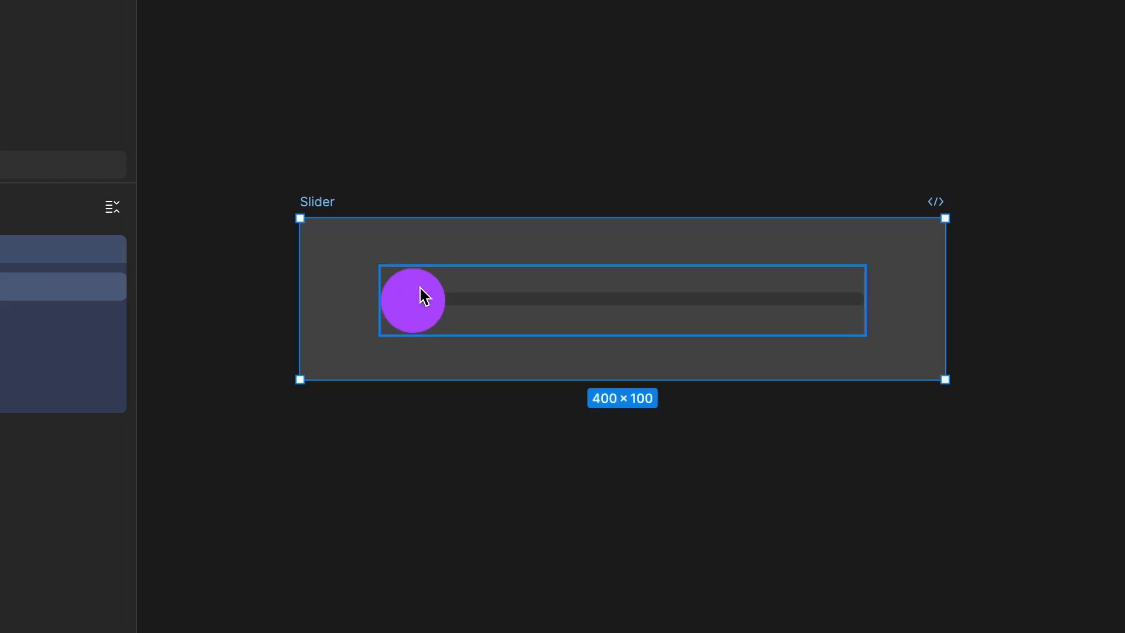
Inspect the upper Slider's Slider Width rectangle and preview how the fill follows the button from the left end
{"action": "left_click", "coordinate": [35, 362]}
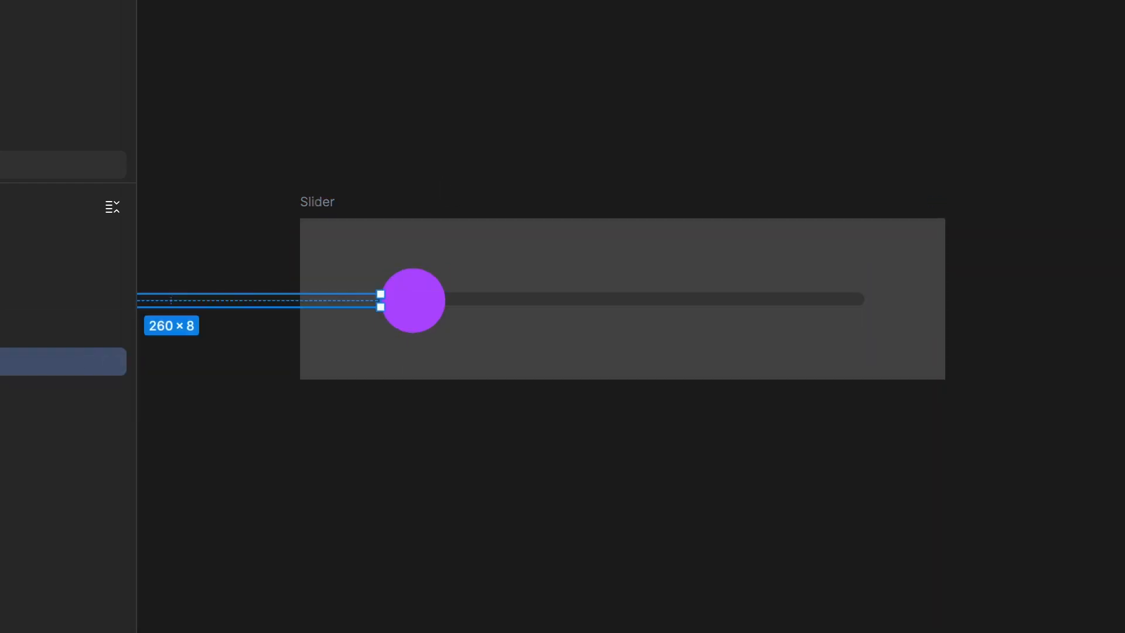
{"action": "left_click", "coordinate": [321, 202]}
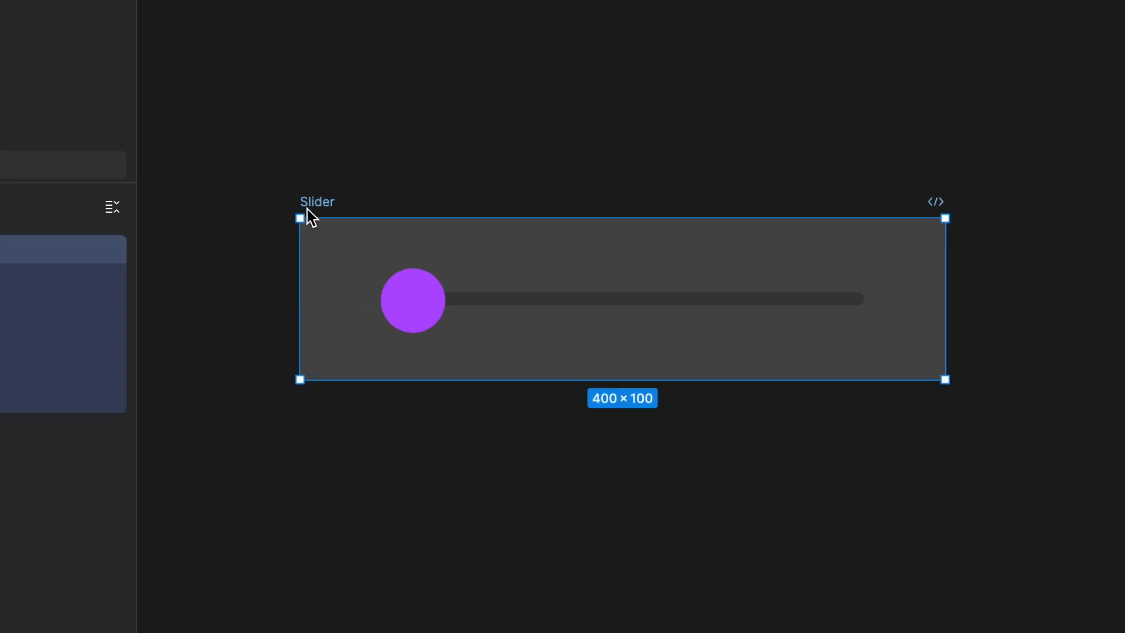
{"action": "key", "text": "shift+space"}
{"action": "left_click_drag", "start_coordinate": [577, 326], "coordinate": [621, 320]}
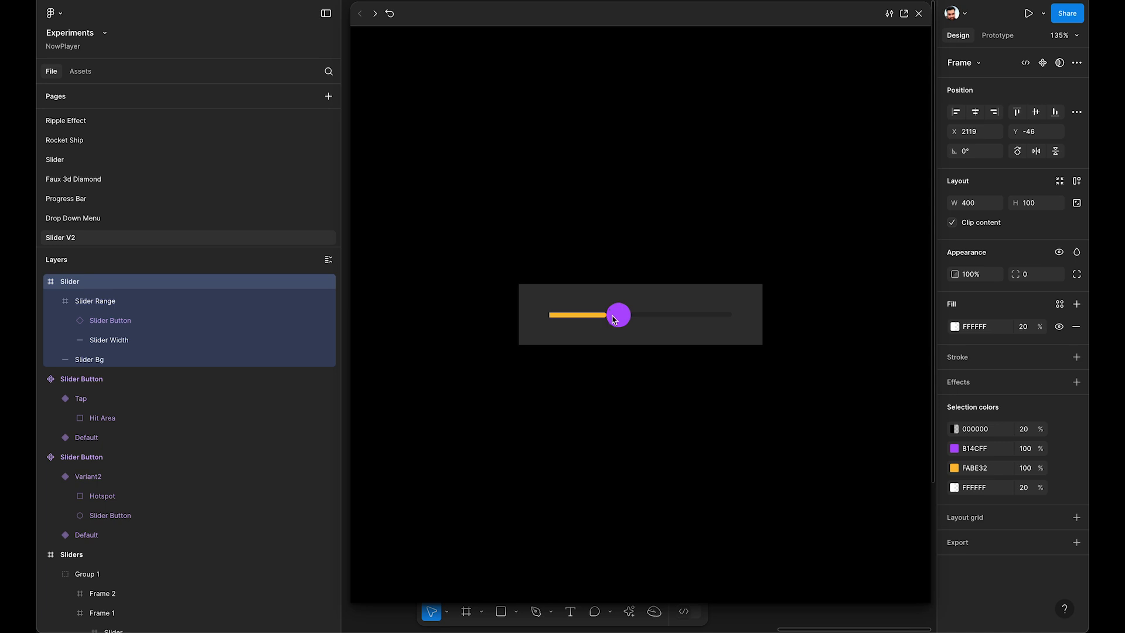
{"action": "left_click", "coordinate": [918, 14]}
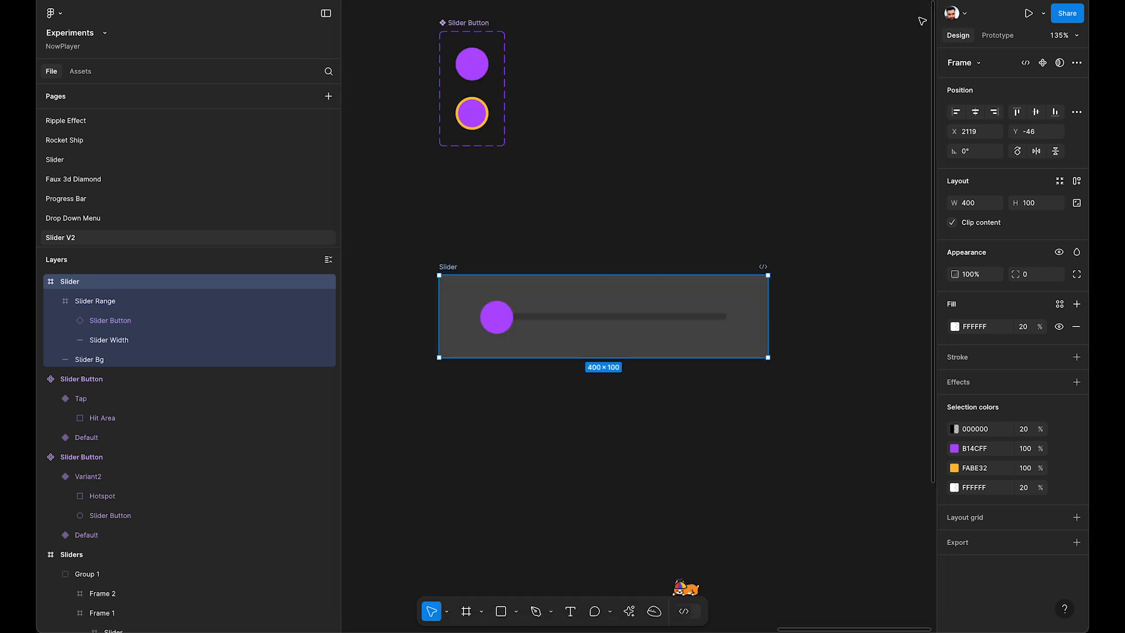
Extend the Slider Width rectangle's right end underneath the button to a width of 265
{"action": "left_click", "coordinate": [130, 342]}
{"action": "scroll", "coordinate": [481, 293], "scroll_direction": "up", "scroll_amount": 5, "text": "ctrl"}
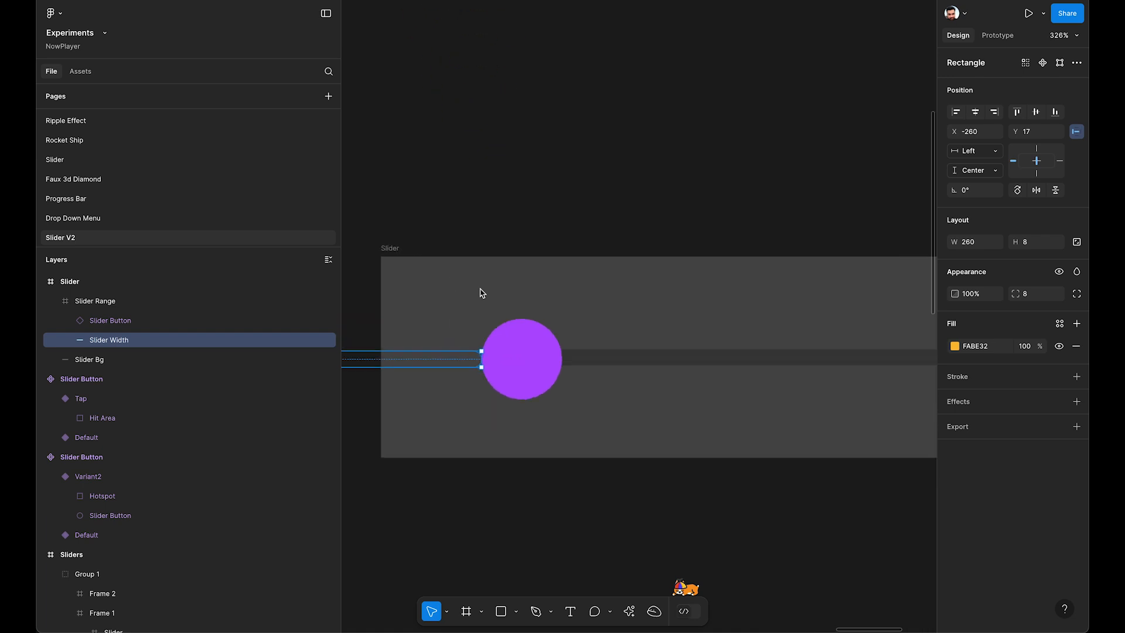
{"action": "scroll", "coordinate": [482, 364], "scroll_direction": "up", "scroll_amount": 5}
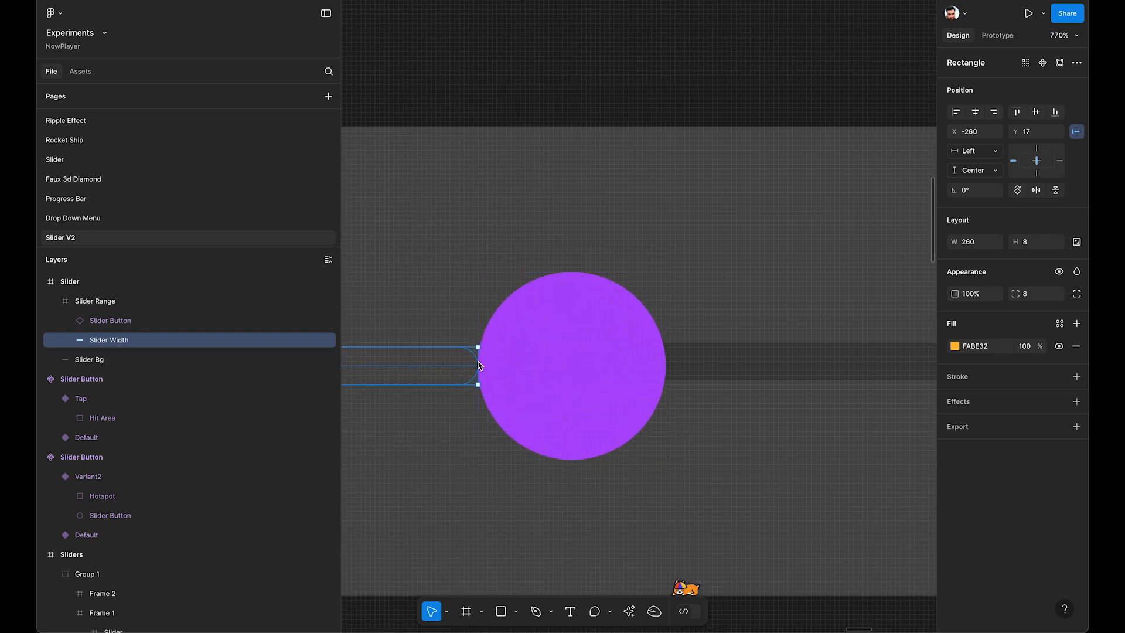
{"action": "left_click_drag", "start_coordinate": [479, 369], "coordinate": [508, 368]}
{"action": "scroll", "coordinate": [494, 390], "scroll_direction": "left", "scroll_amount": 2}
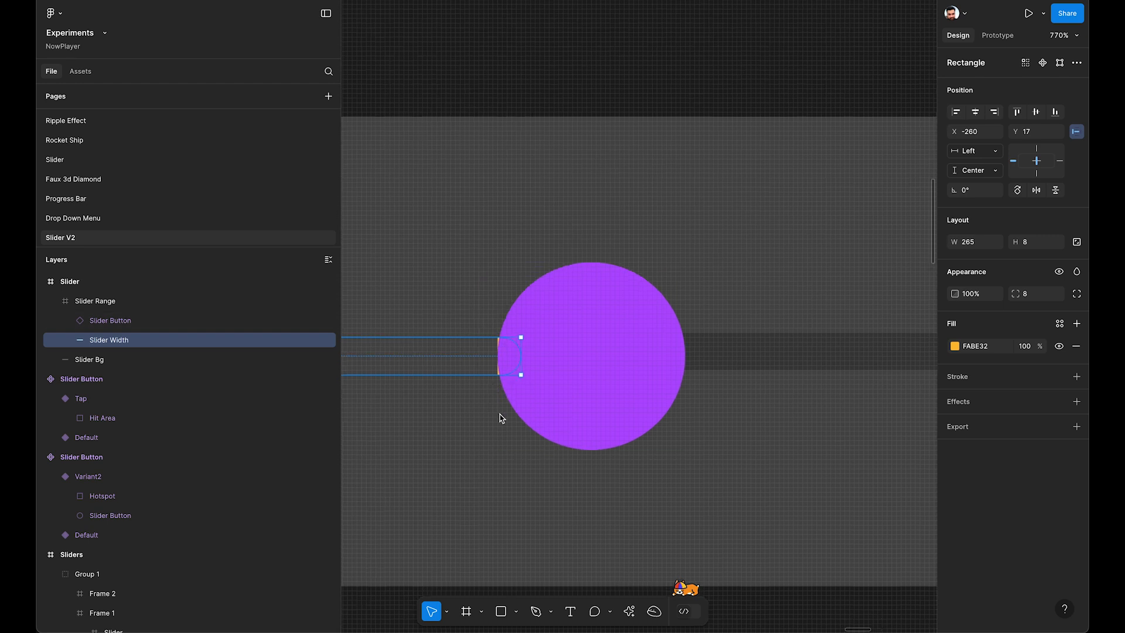
{"action": "left_click", "coordinate": [520, 484]}
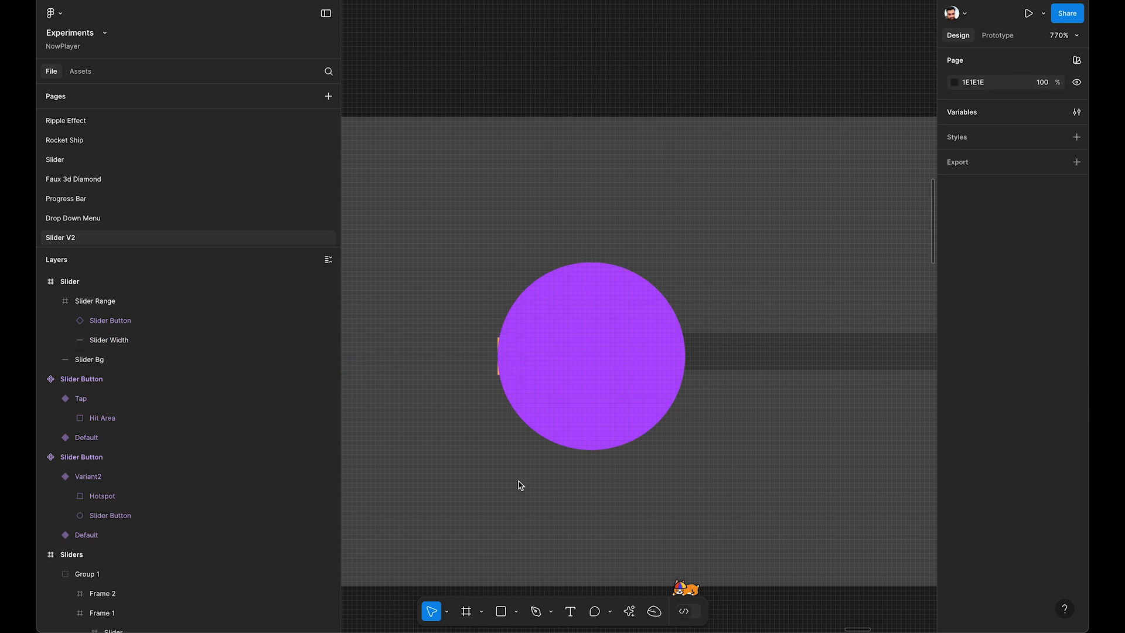
Paste a copy of the Slider Width rectangle into the Slider frame and center it vertically and horizontally
{"action": "left_click", "coordinate": [164, 283]}
{"action": "key", "text": "shift+2"}
{"action": "key", "text": "ctrl+v"}
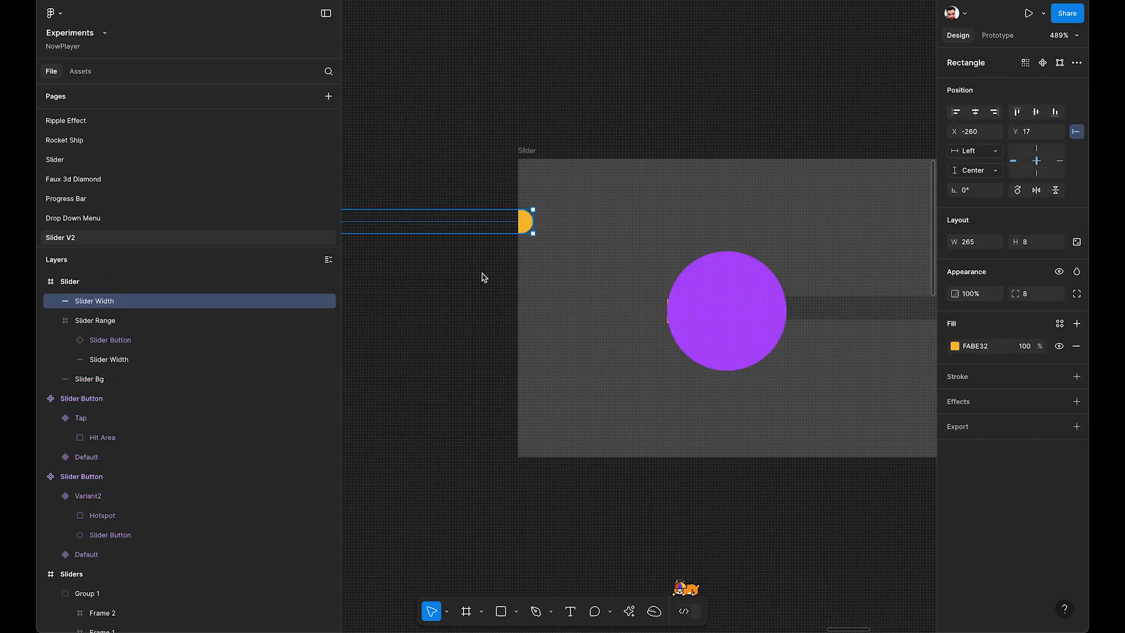
{"action": "left_click", "coordinate": [1036, 111]}
{"action": "left_click", "coordinate": [974, 112]}
Shorten the pasted bar from its right end and extend its left end past the button, making it 41 wide
{"action": "scroll", "coordinate": [735, 208], "scroll_direction": "down", "scroll_amount": 5}
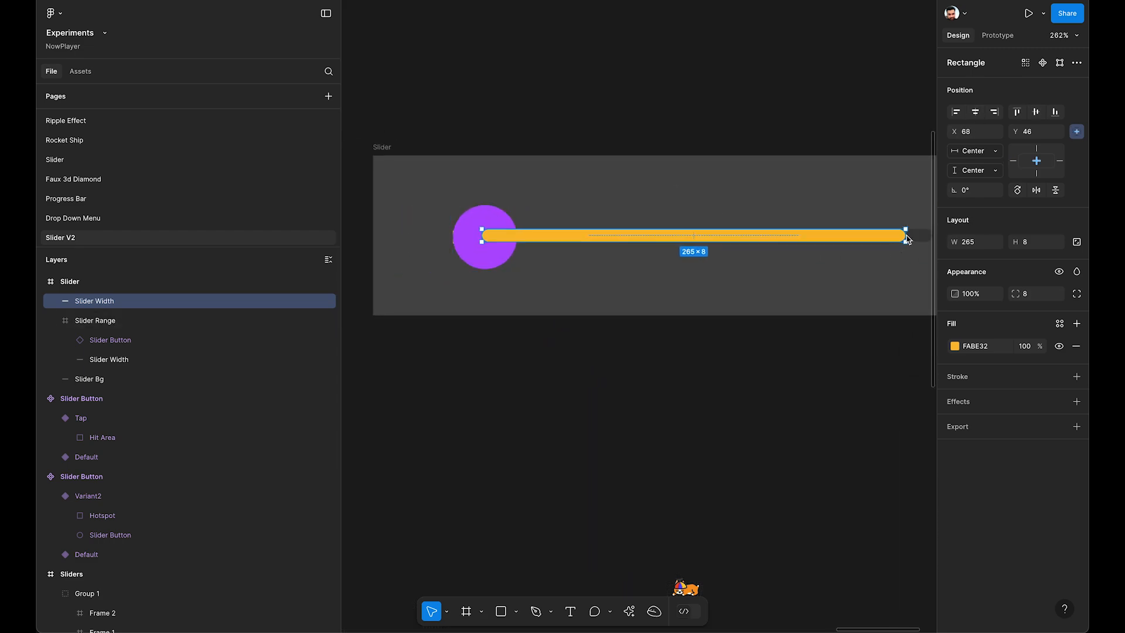
{"action": "left_click_drag", "start_coordinate": [906, 238], "coordinate": [514, 232]}
{"action": "scroll", "coordinate": [511, 223], "scroll_direction": "left", "scroll_amount": 3}
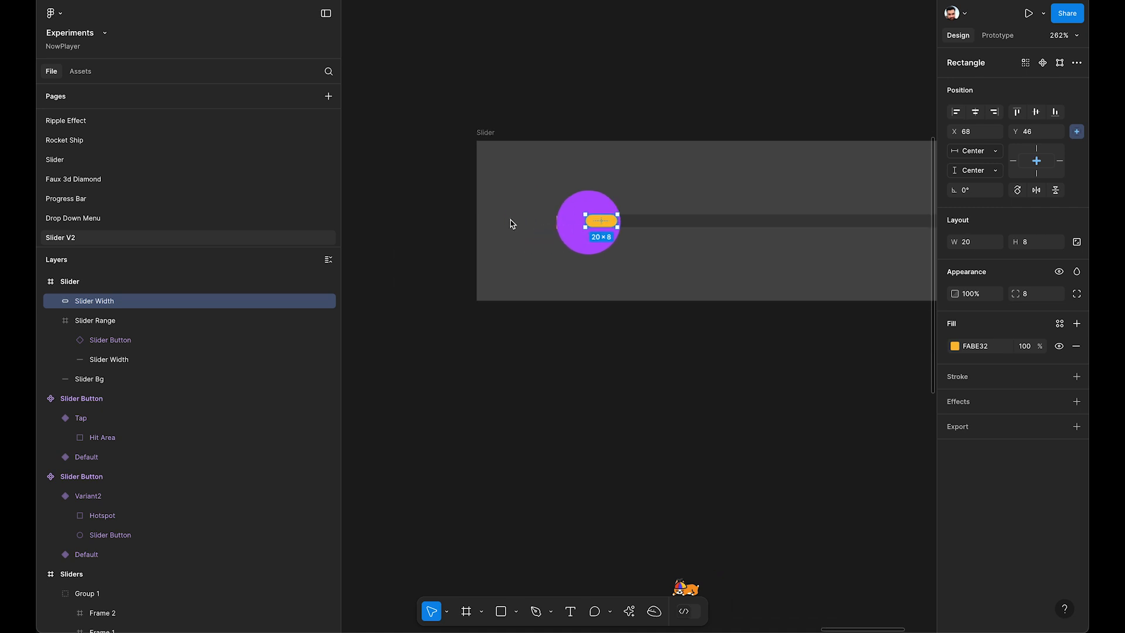
{"action": "scroll", "coordinate": [586, 220], "scroll_direction": "up", "scroll_amount": 5}
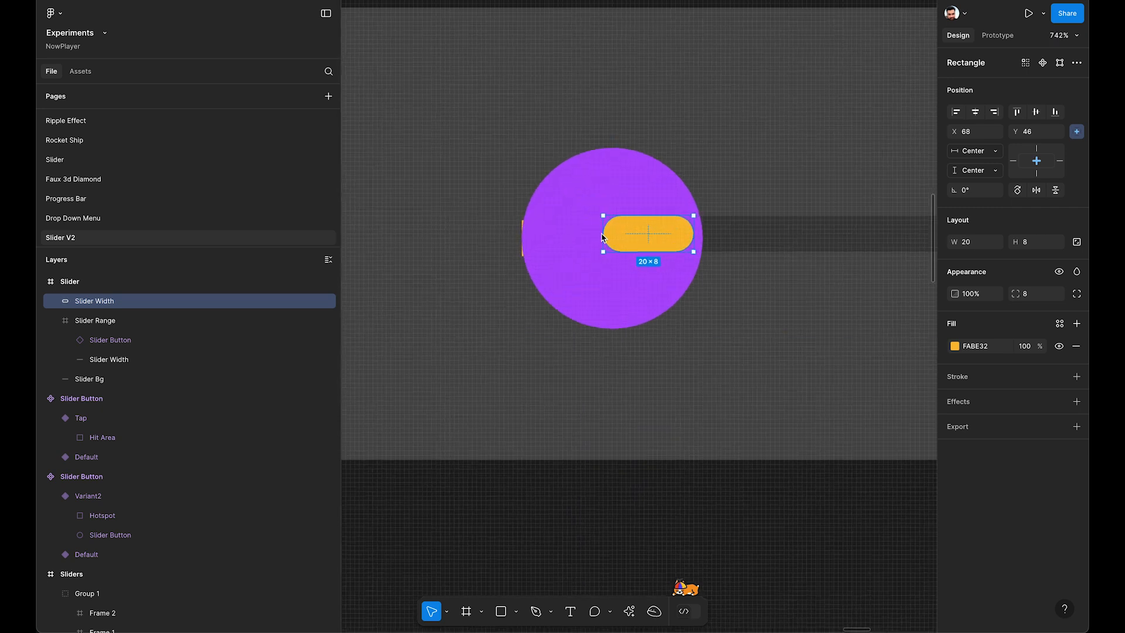
{"action": "left_click_drag", "start_coordinate": [602, 237], "coordinate": [509, 237]}
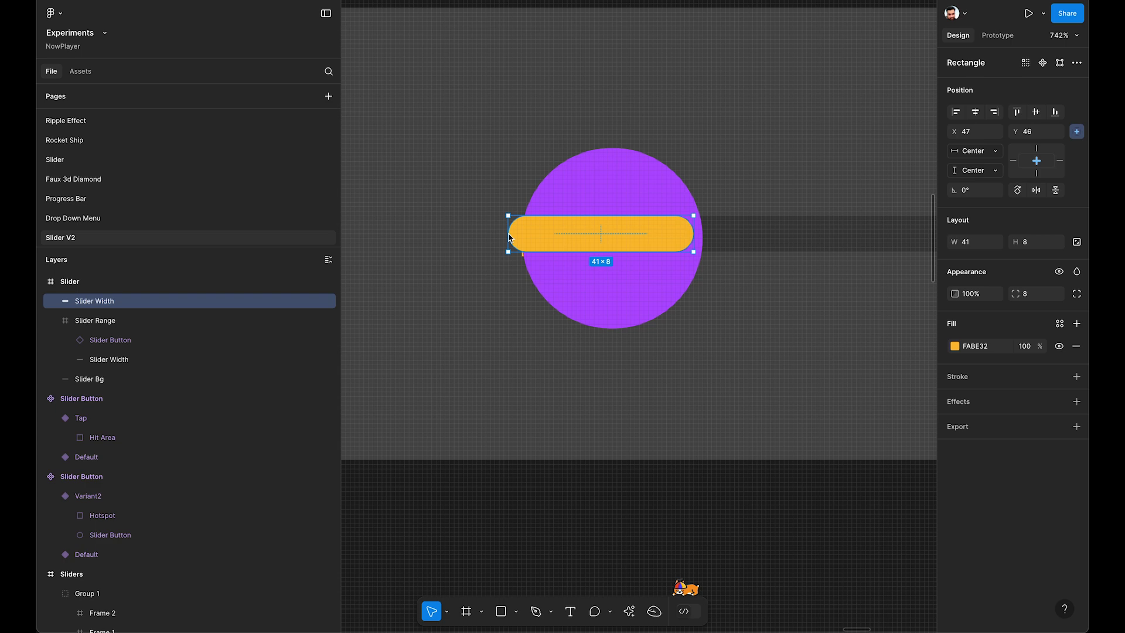
Nudge the pasted bar to X 46, Y 47 so it covers the square end of the fill bar
{"action": "scroll", "coordinate": [509, 237], "scroll_direction": "up", "scroll_amount": 5}
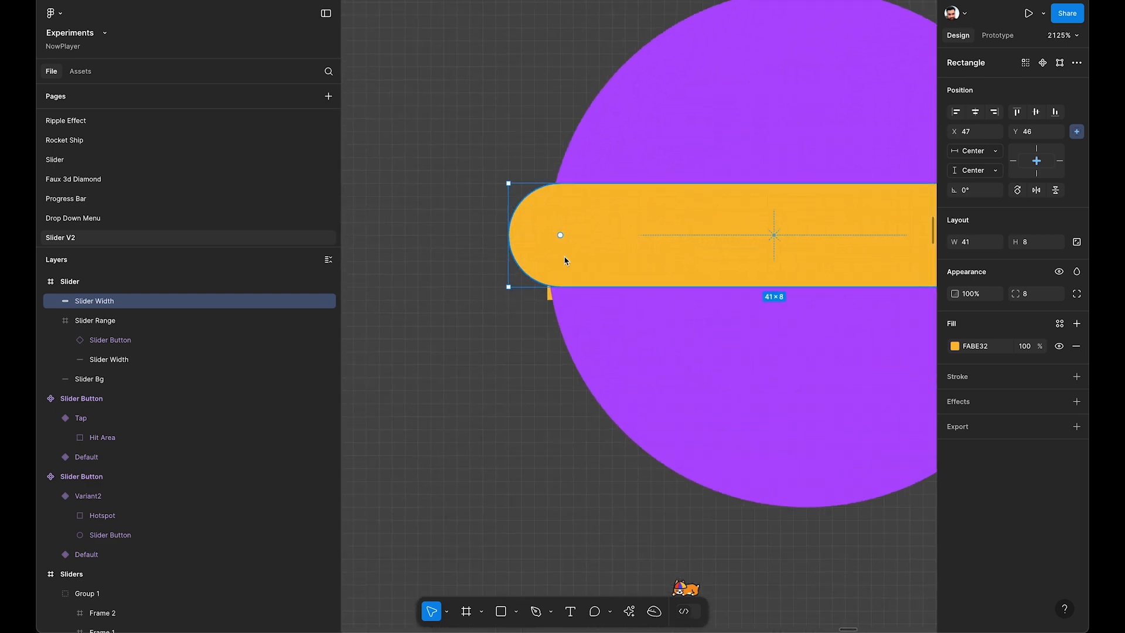
{"action": "key", "text": "Down"}
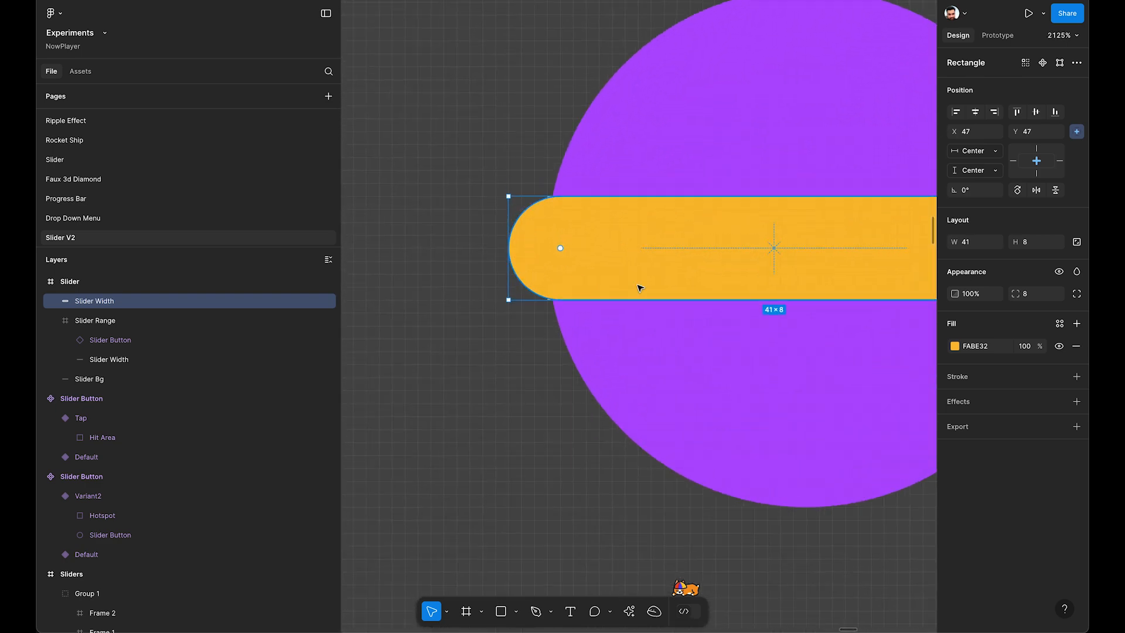
{"action": "key", "text": "Left"}
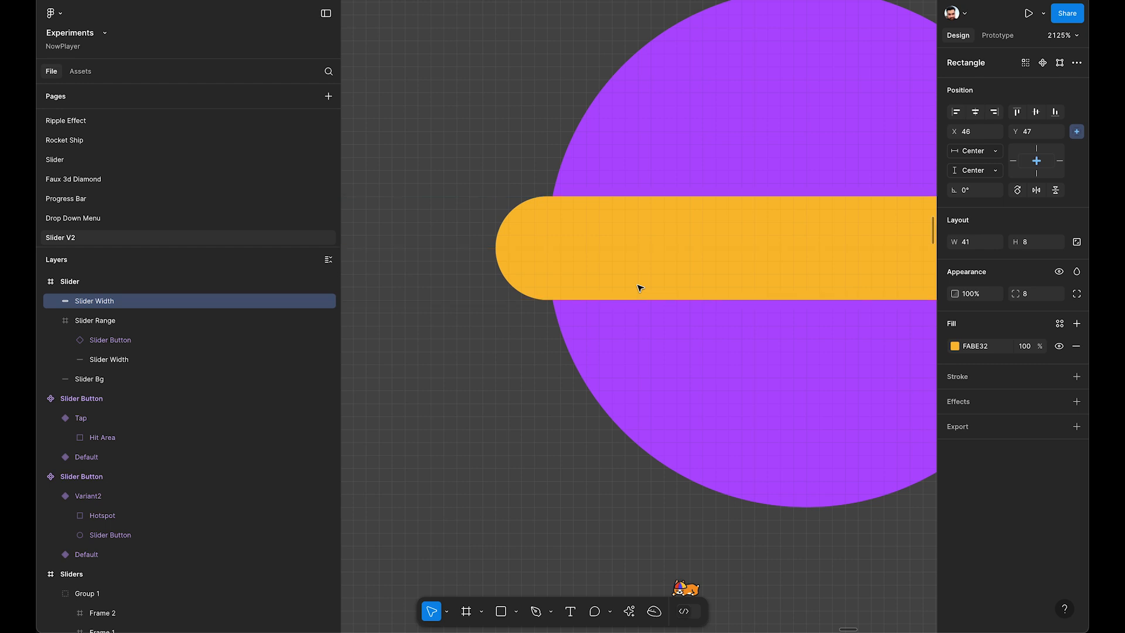
{"action": "scroll", "coordinate": [692, 282], "scroll_direction": "down", "scroll_amount": 4}
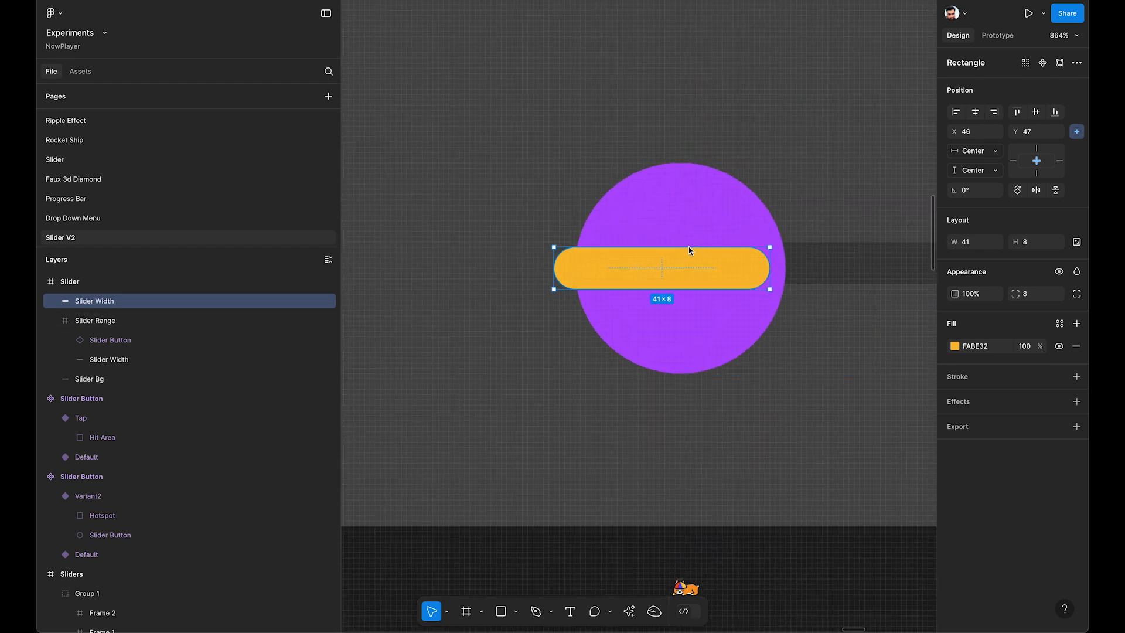
Rename the pasted bar Width Fill and move it below Slider Range, directly above Slider Bg in the layer order
{"action": "double_click", "coordinate": [94, 305]}
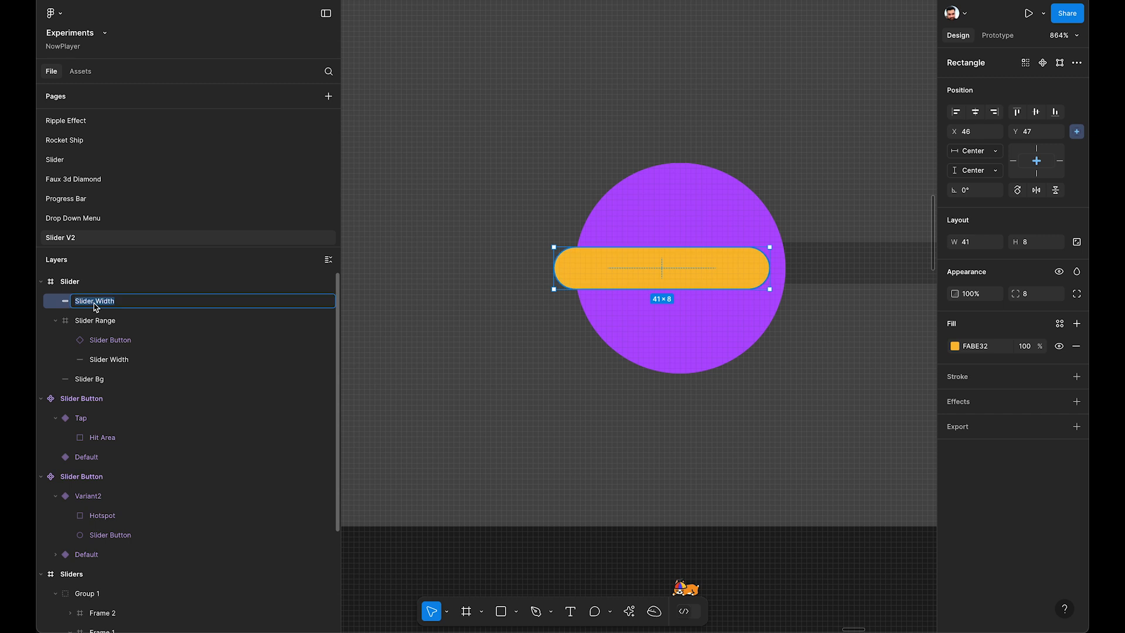
{"action": "type", "text": "Width Fill"}
{"action": "key", "text": "Return"}
{"action": "left_click_drag", "start_coordinate": [97, 302], "coordinate": [78, 379]}
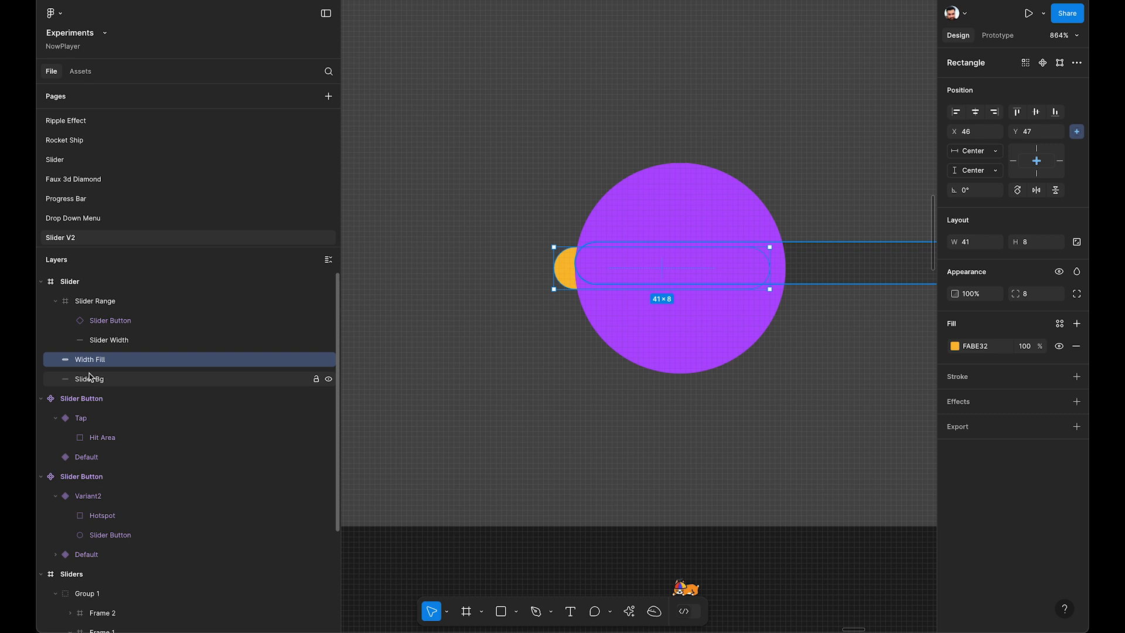
Nudge Width Fill and the Slider Width rectangle up in line with the Slider Bg track, placing Slider Width at Y 16
{"action": "left_click", "coordinate": [55, 302]}
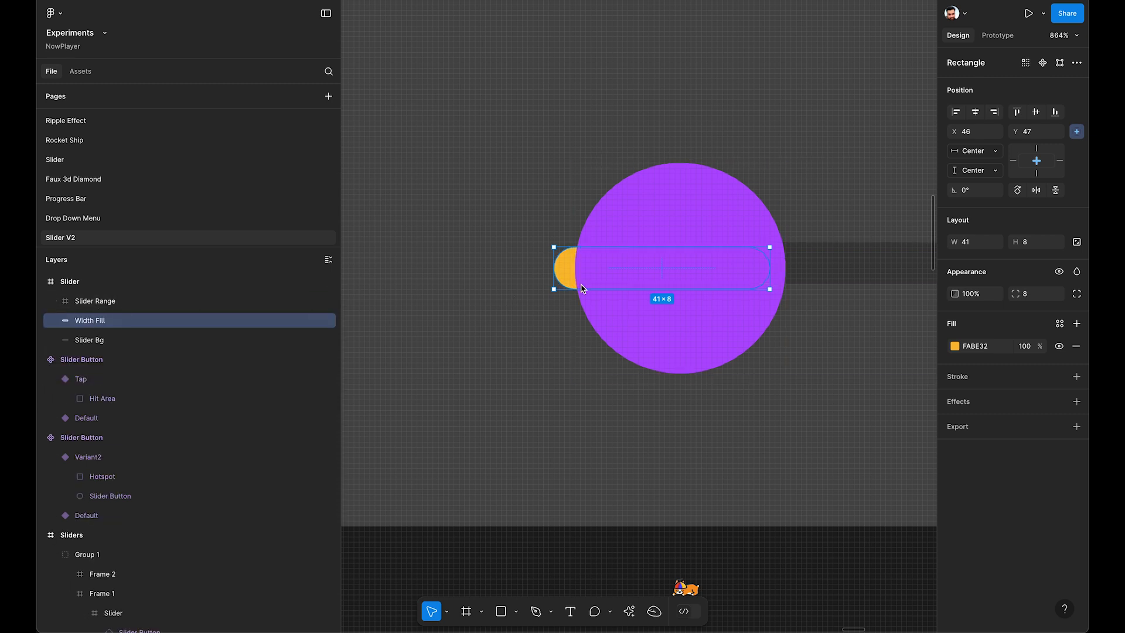
{"action": "scroll", "coordinate": [820, 279], "scroll_direction": "up", "scroll_amount": 5, "text": "ctrl"}
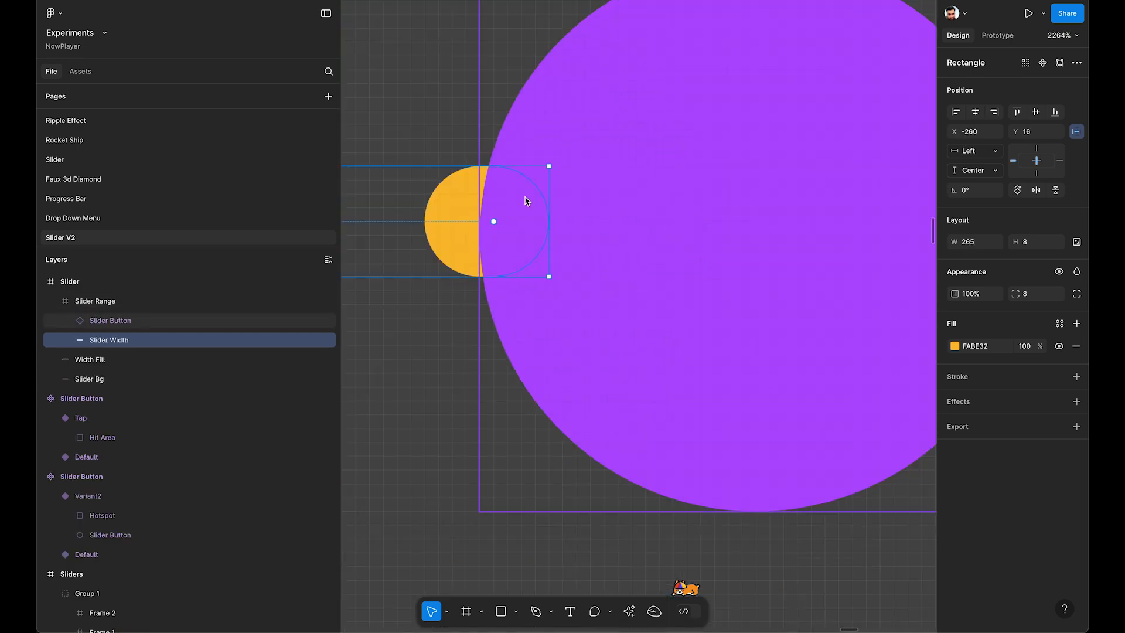
{"action": "scroll", "coordinate": [525, 201], "scroll_direction": "down", "scroll_amount": 5}
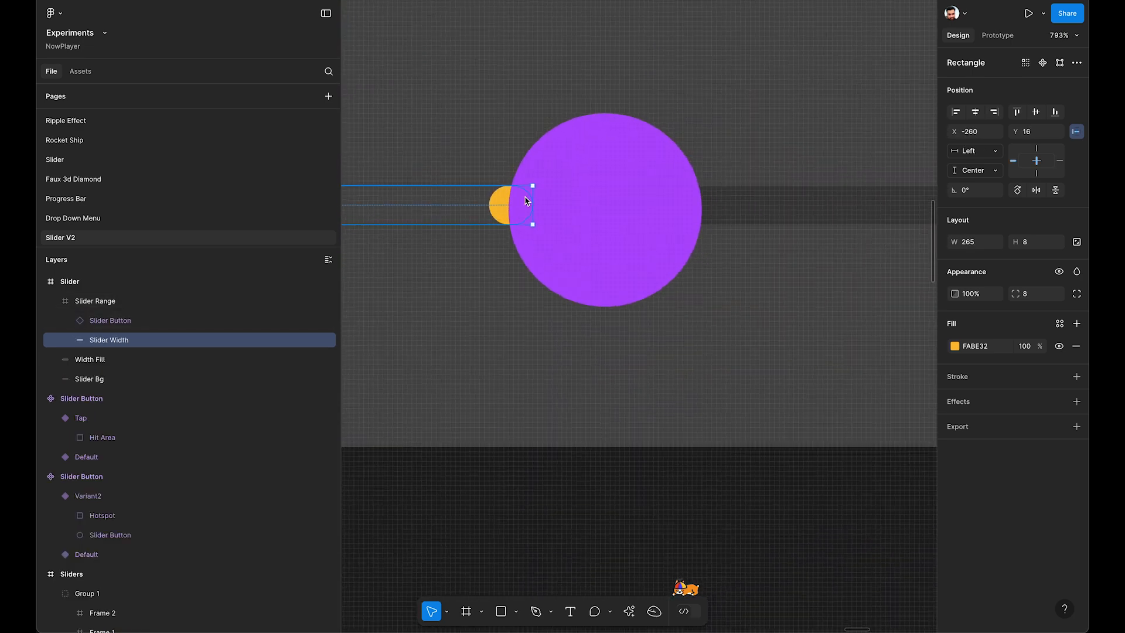
{"action": "scroll", "coordinate": [785, 208], "scroll_direction": "down", "scroll_amount": 5}
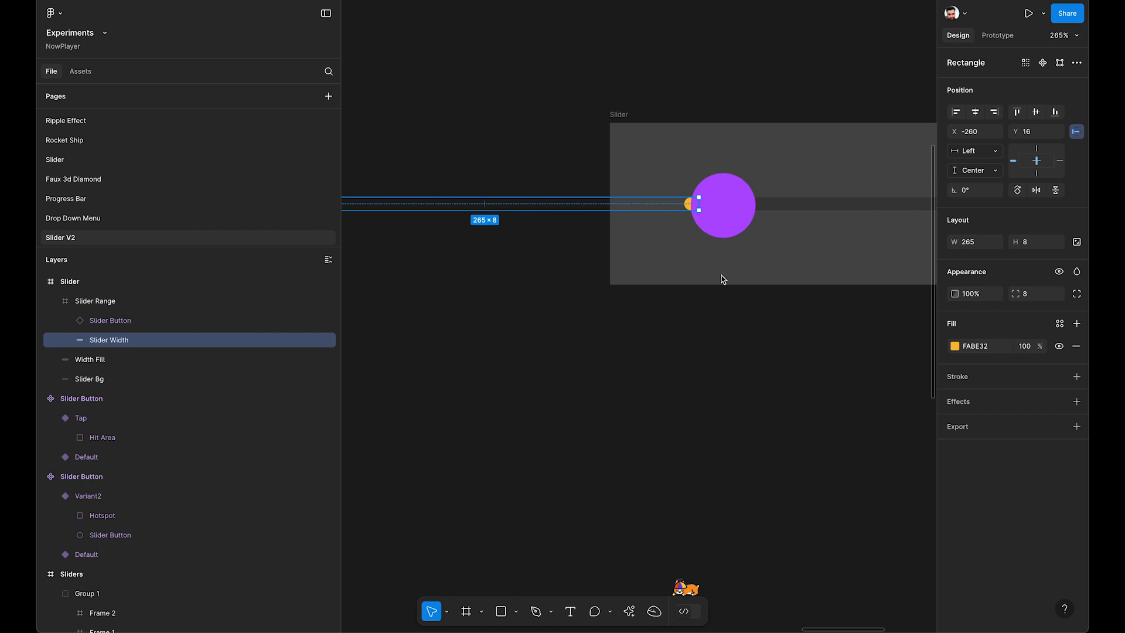
{"action": "scroll", "coordinate": [720, 276], "scroll_direction": "right", "scroll_amount": 2}
{"action": "left_click", "coordinate": [657, 329]}
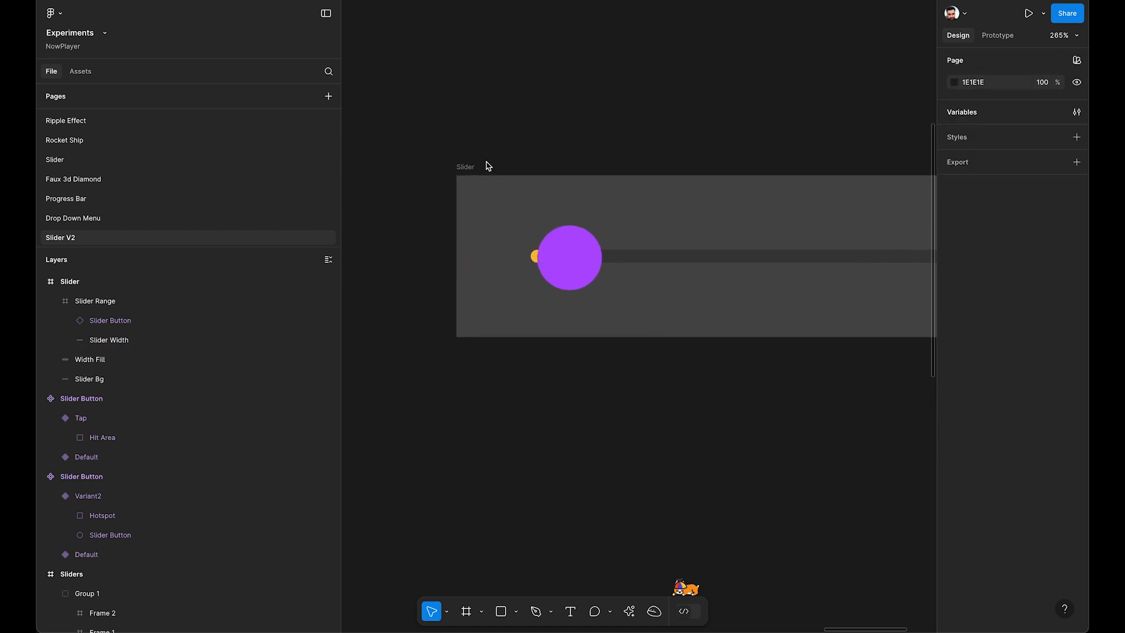
Preview the Slider frame and slide the button along the track to check the fill bar's rounded left end
{"action": "left_click", "coordinate": [467, 167]}
{"action": "scroll", "coordinate": [475, 169], "scroll_direction": "right", "scroll_amount": 3}
{"action": "key", "text": "shift+space"}
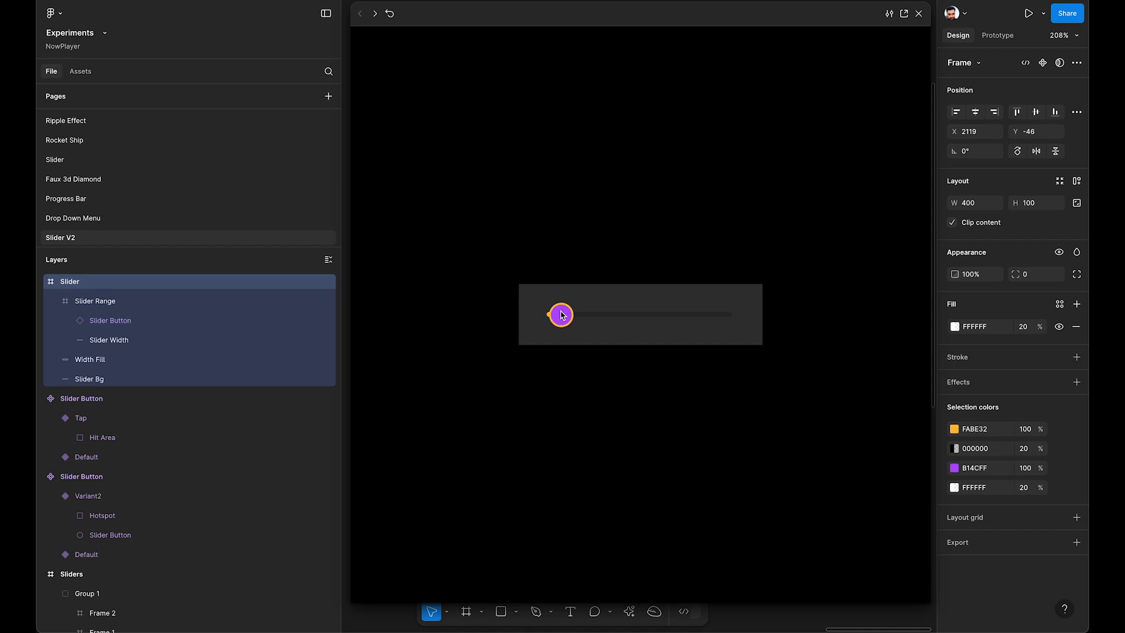
{"action": "left_click_drag", "start_coordinate": [561, 314], "coordinate": [709, 326]}
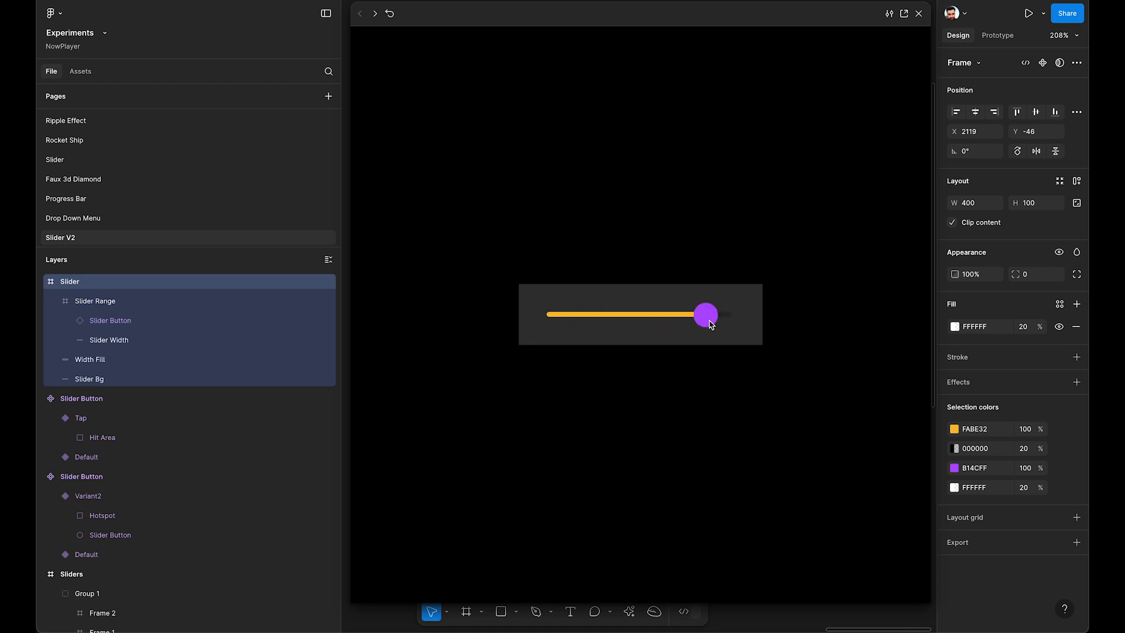